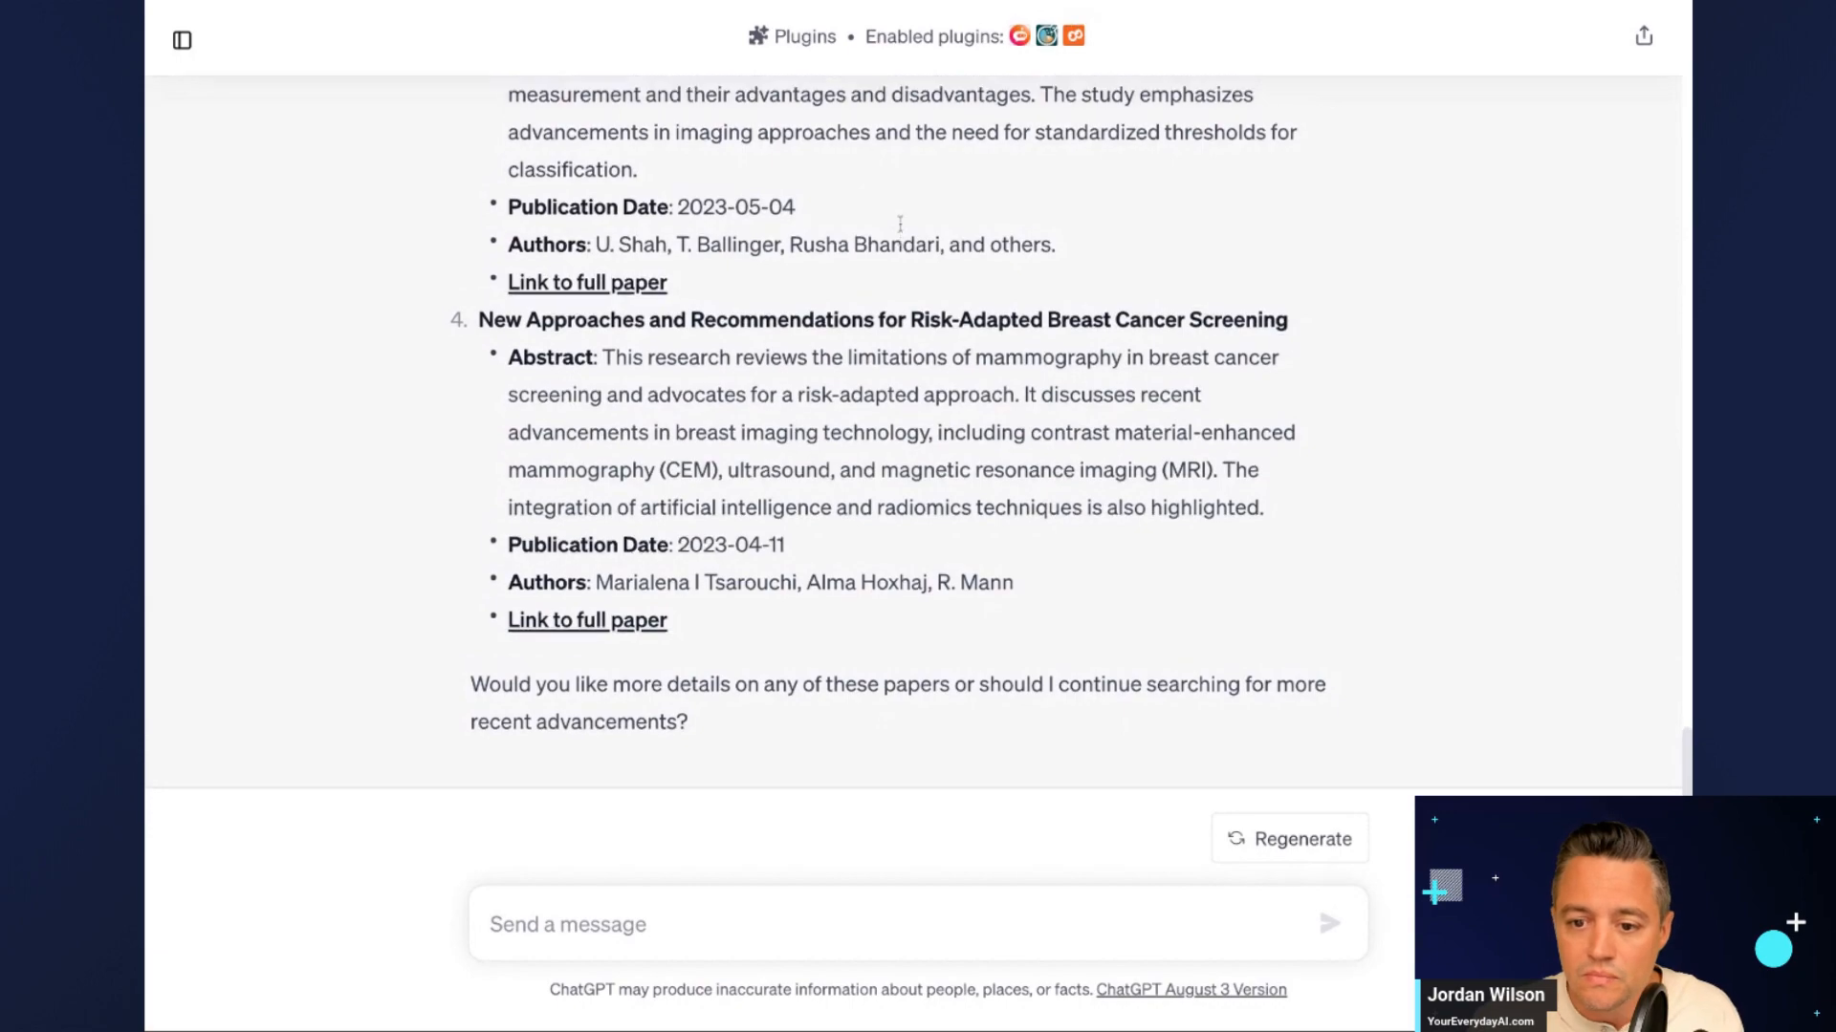
- Return to the conversation's opening question about the scholarai plugin and enlarge the page view
scroll(899, 205, up, 5)
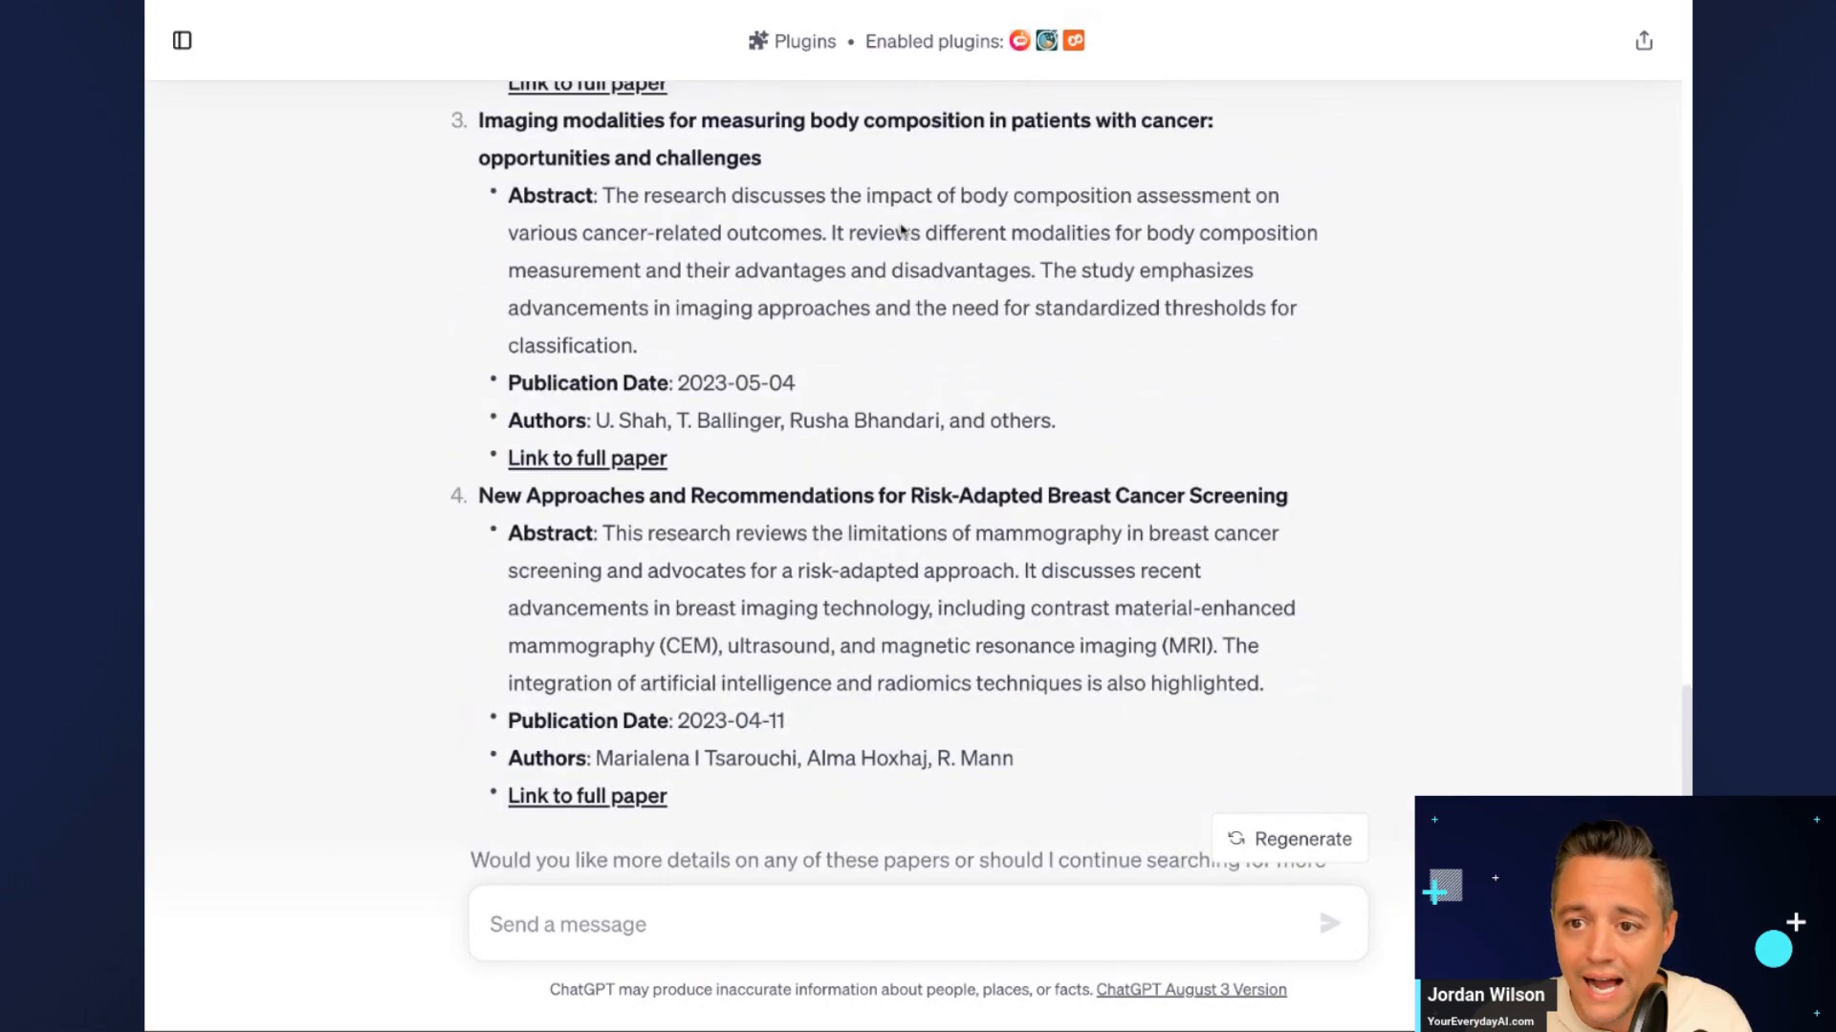
scroll(898, 229, up, 15)
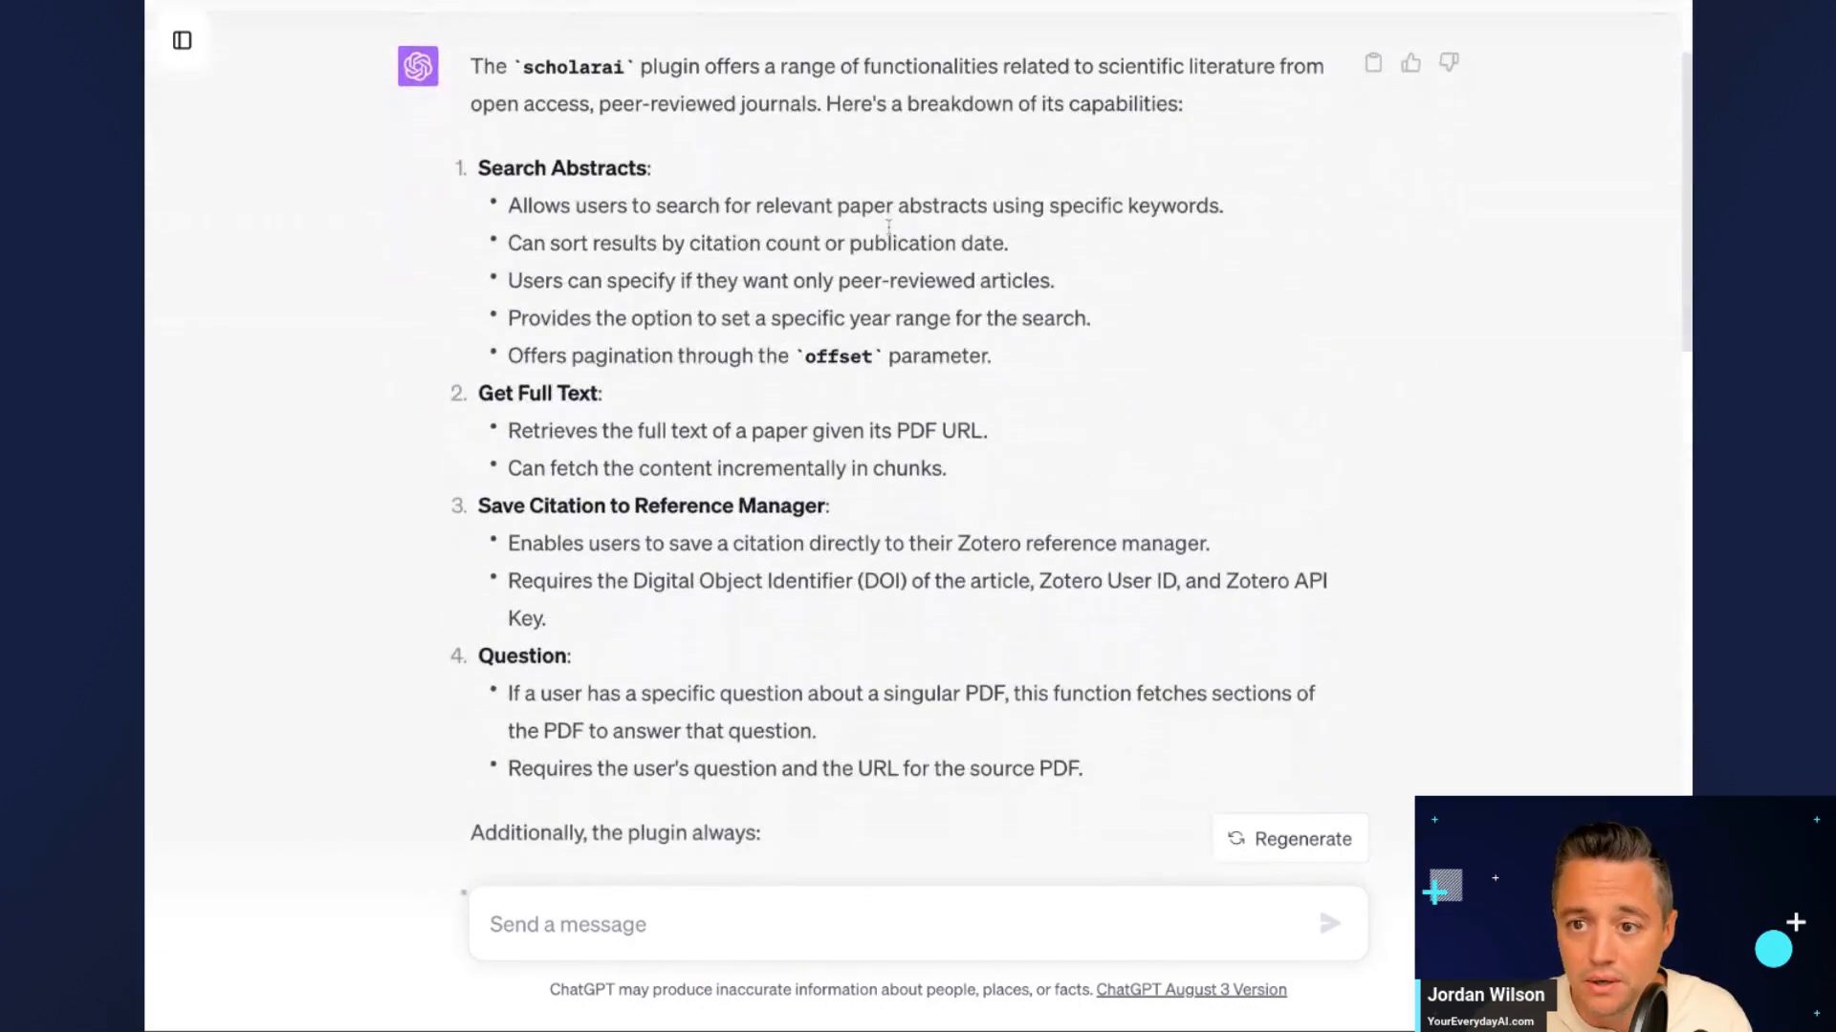
scroll(888, 226, up, 2)
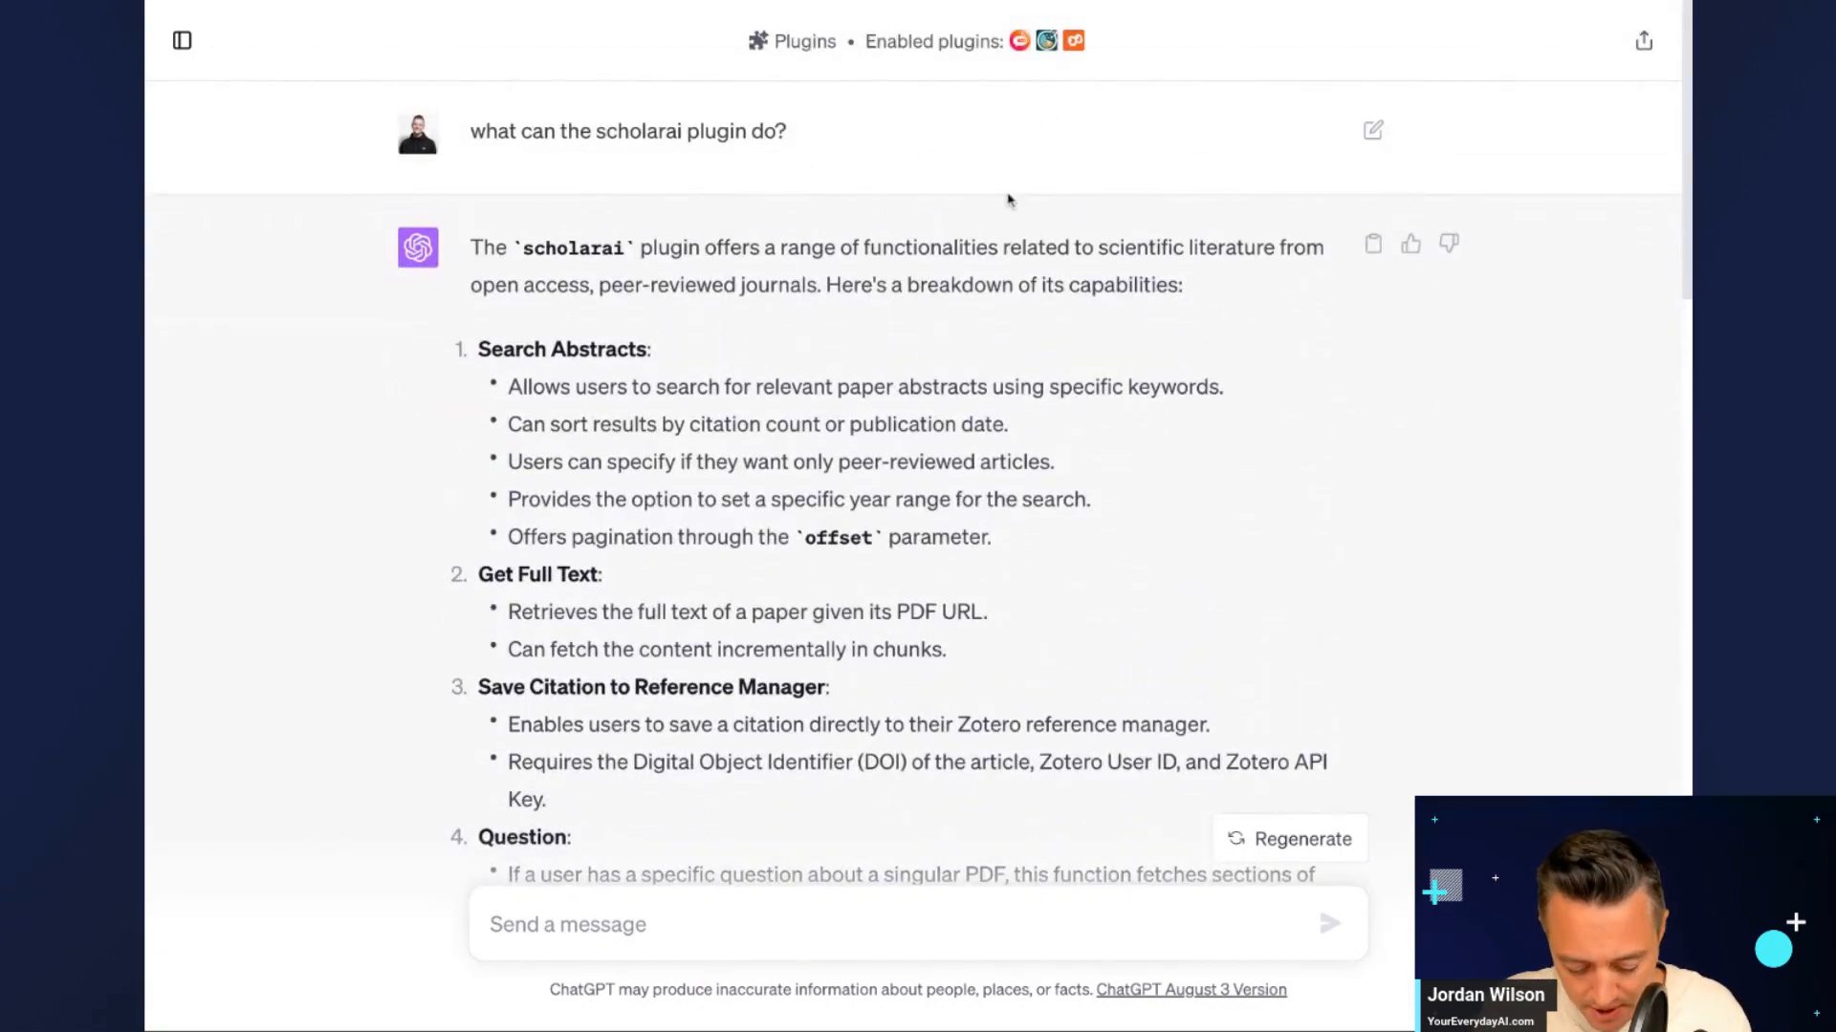
key(ctrl+plus)
key(ctrl+plus)
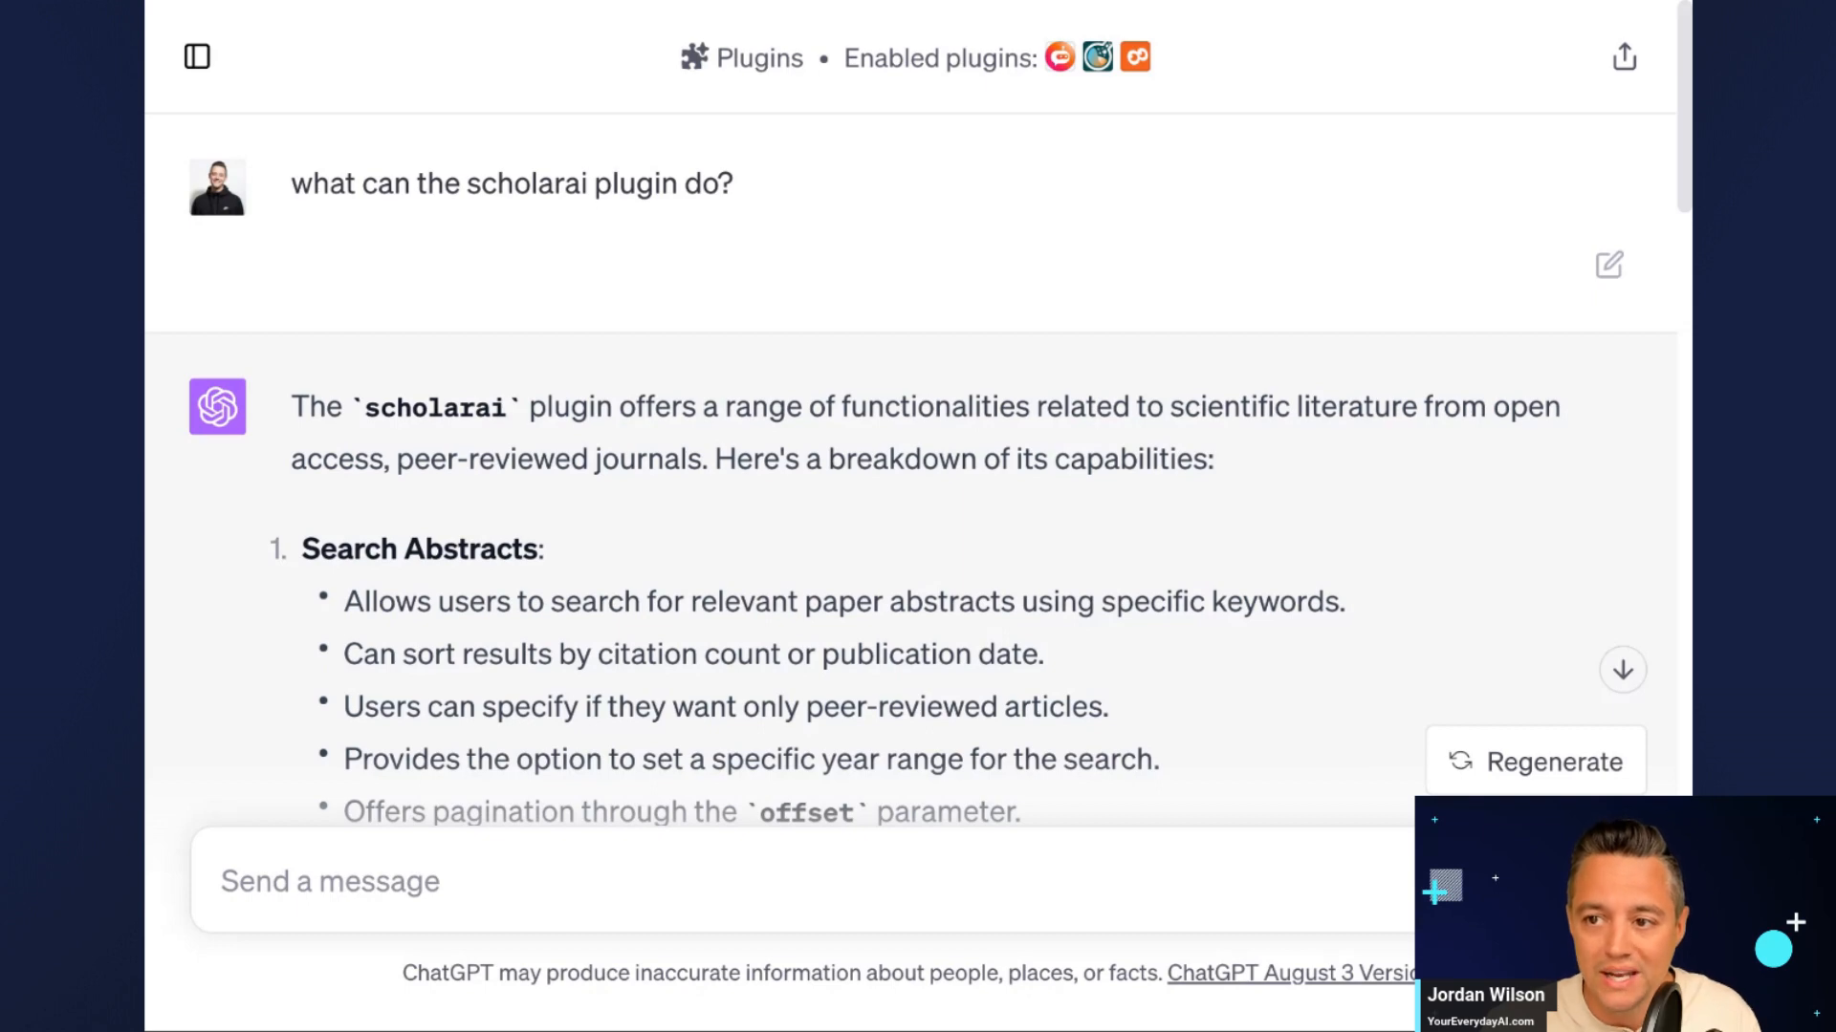
- Read through the answer on the scholarai plugin's capabilities, from searching abstracts to the closing summary
scroll(536, 233, down, 1)
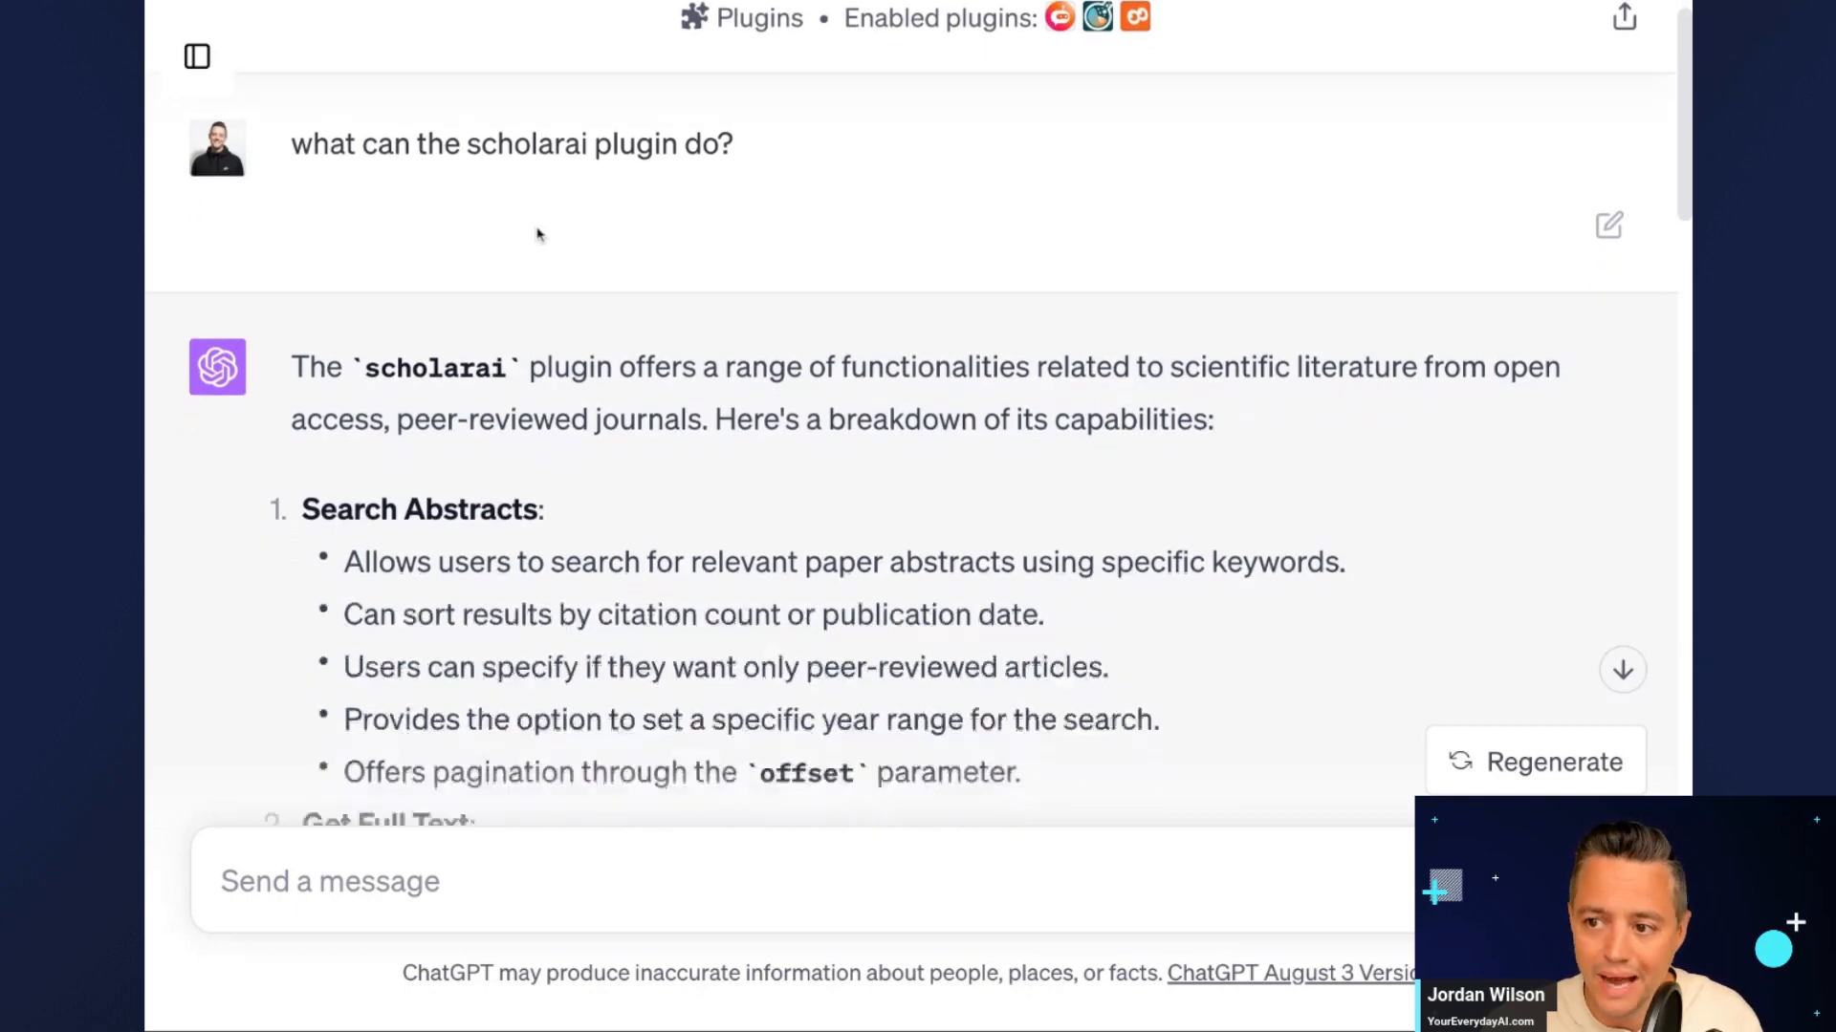
scroll(537, 234, up, 1)
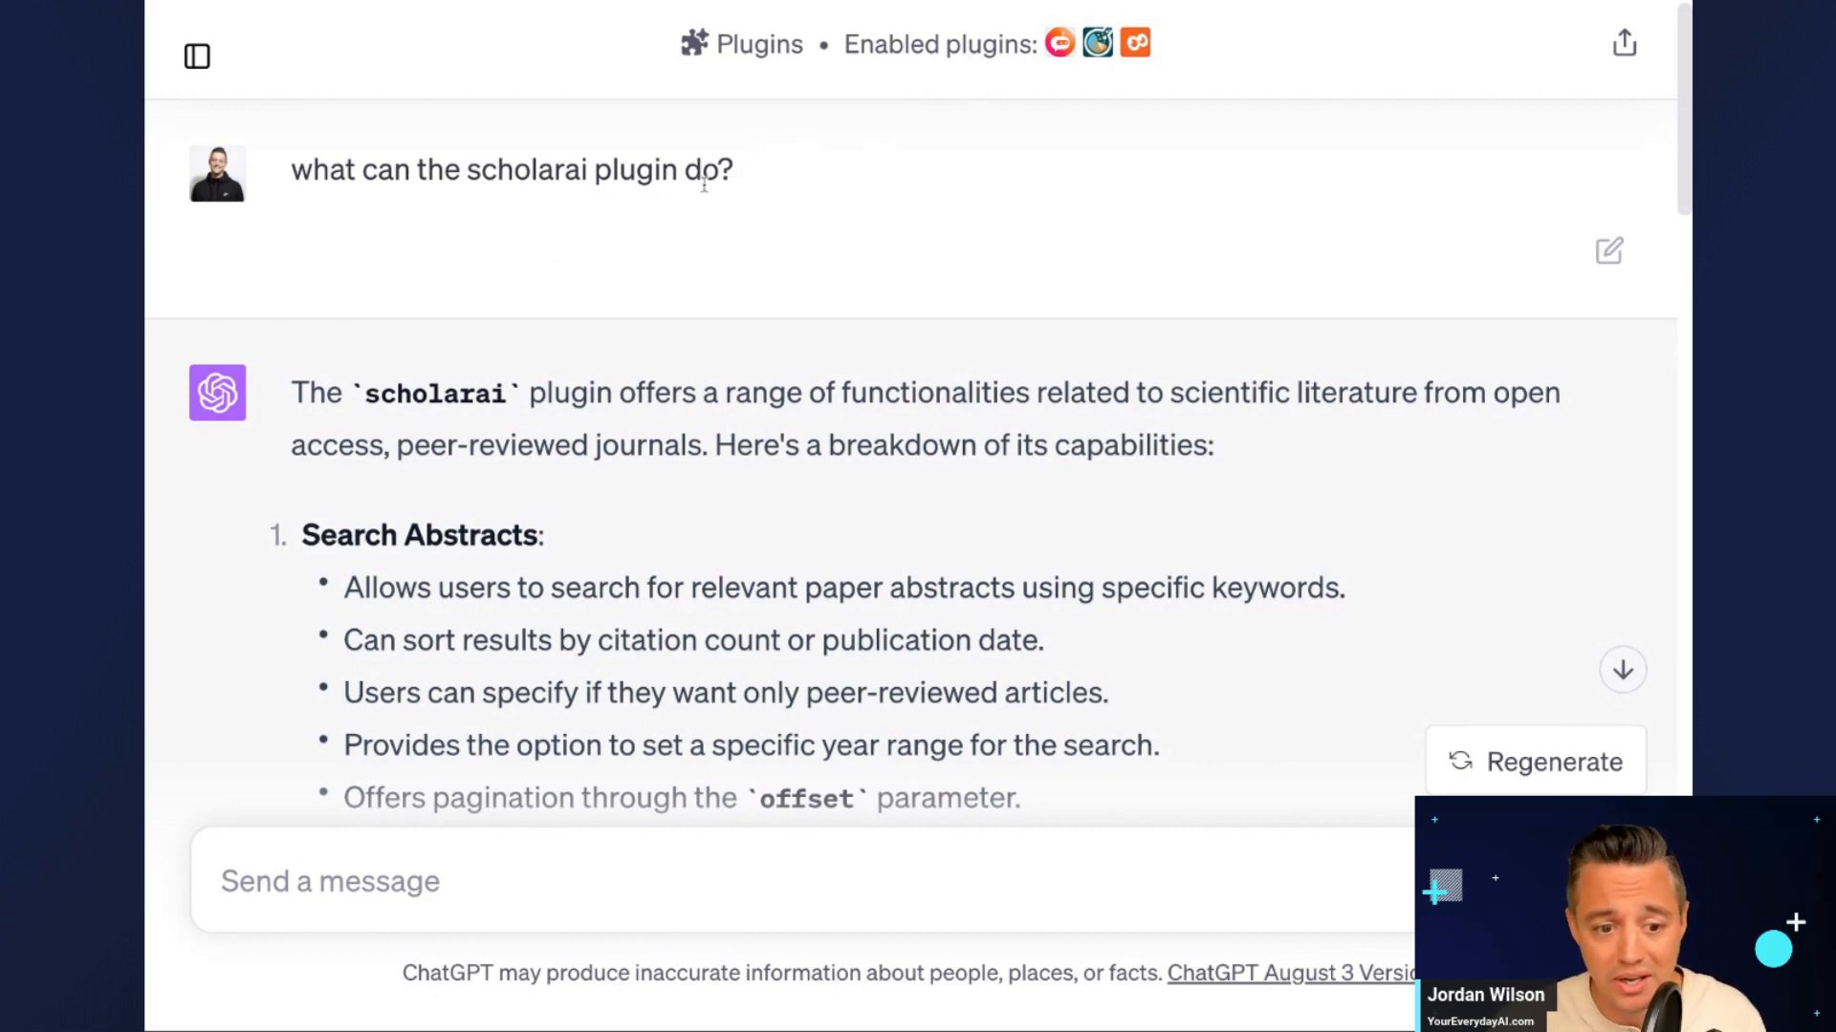
scroll(705, 187, down, 3)
scroll(705, 188, down, 2)
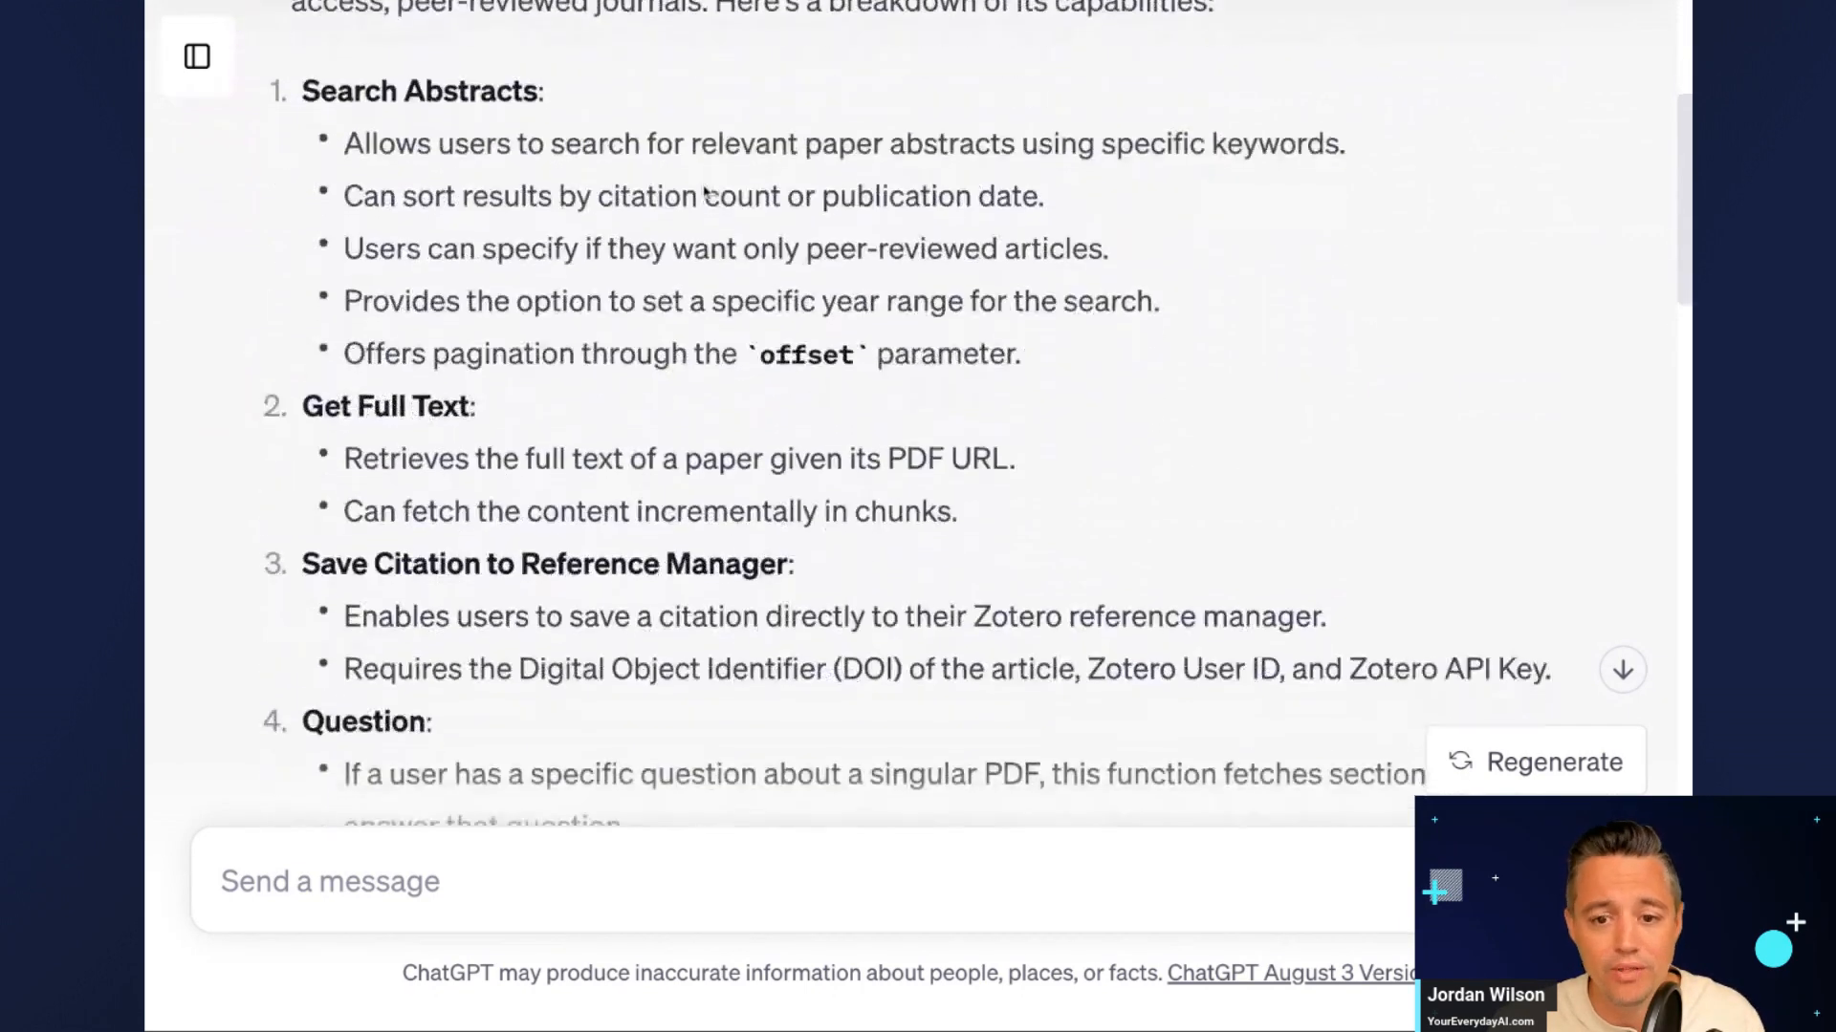
scroll(705, 188, up, 1)
scroll(709, 418, down, 2)
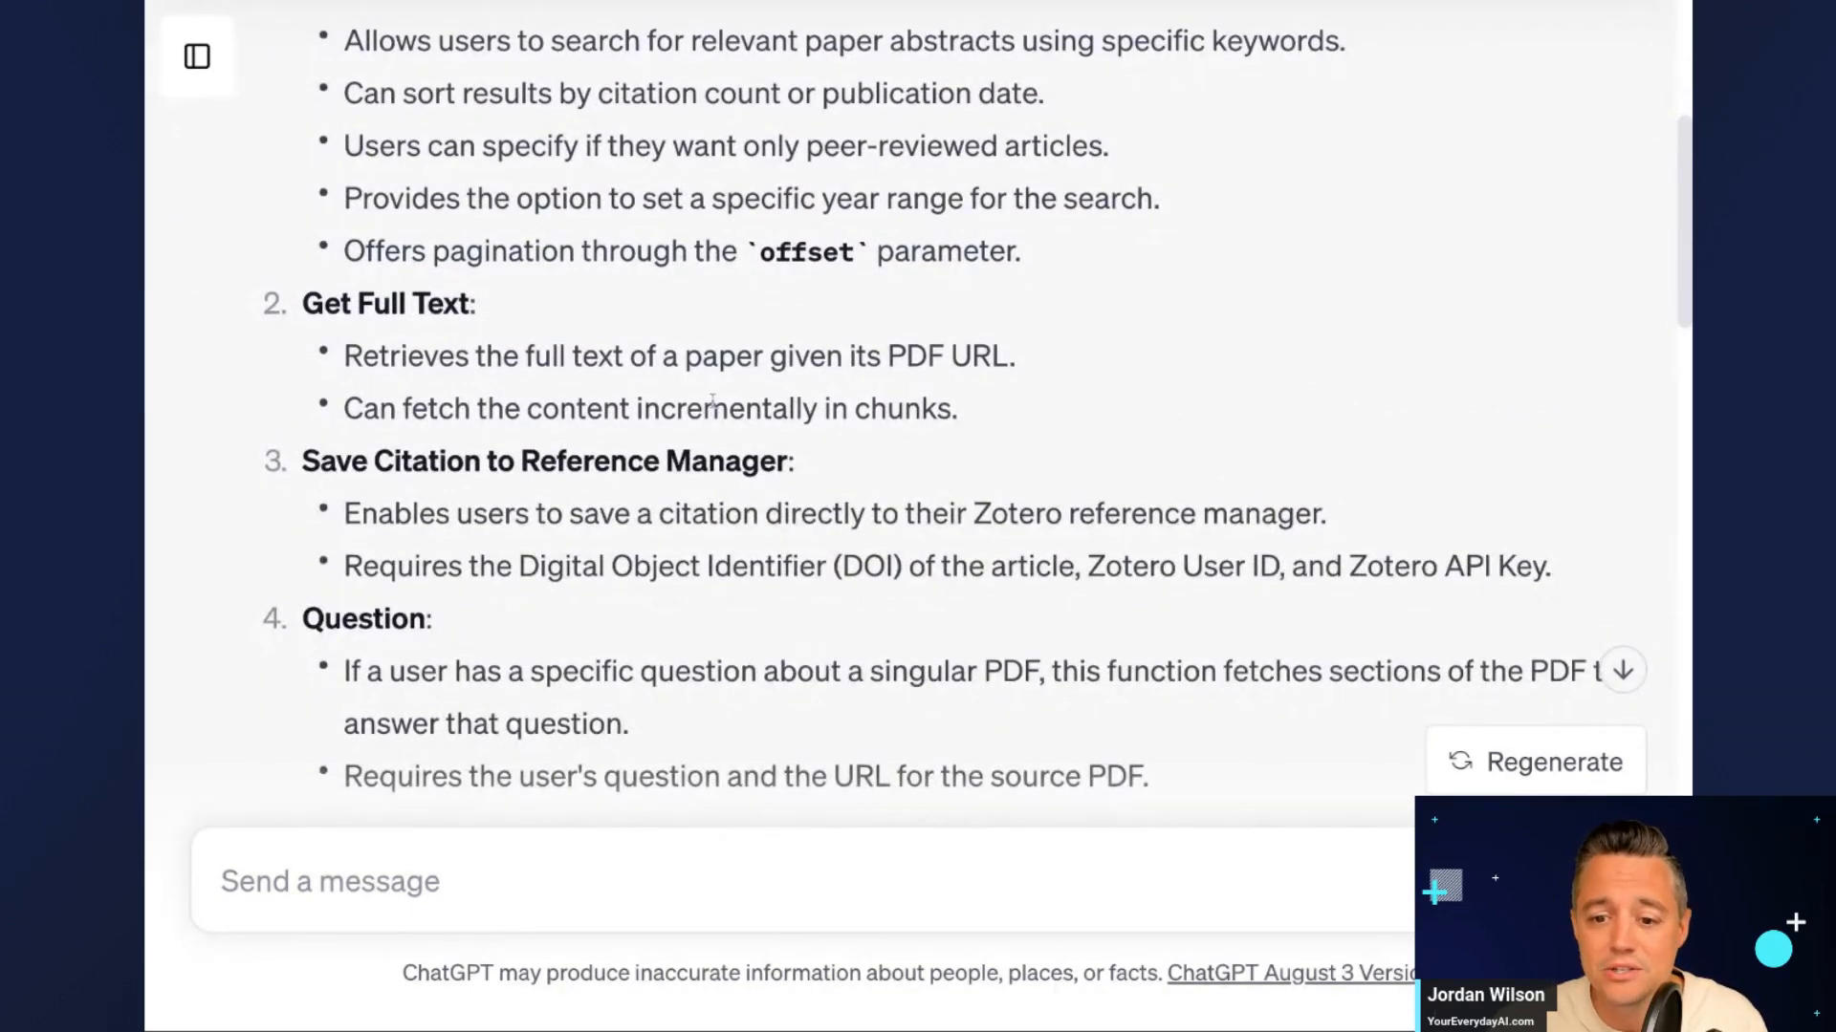
scroll(708, 413, down, 1)
scroll(708, 406, down, 2)
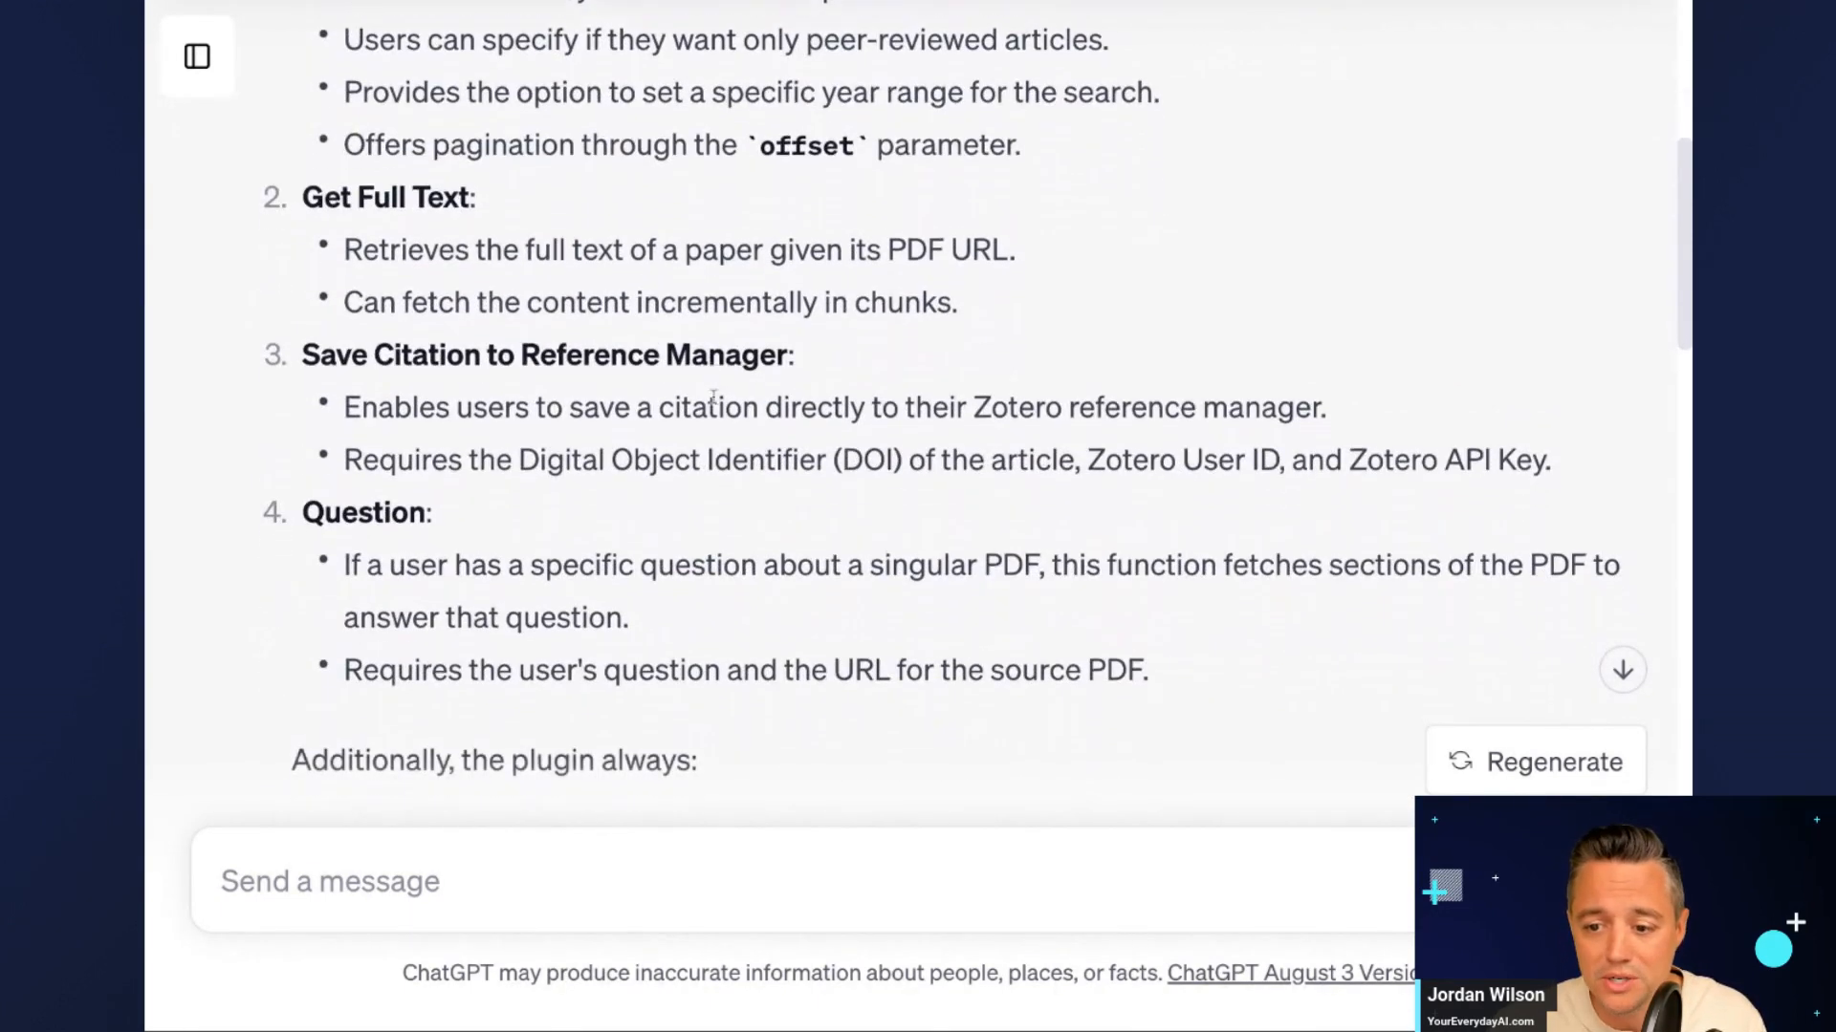
scroll(717, 401, down, 2)
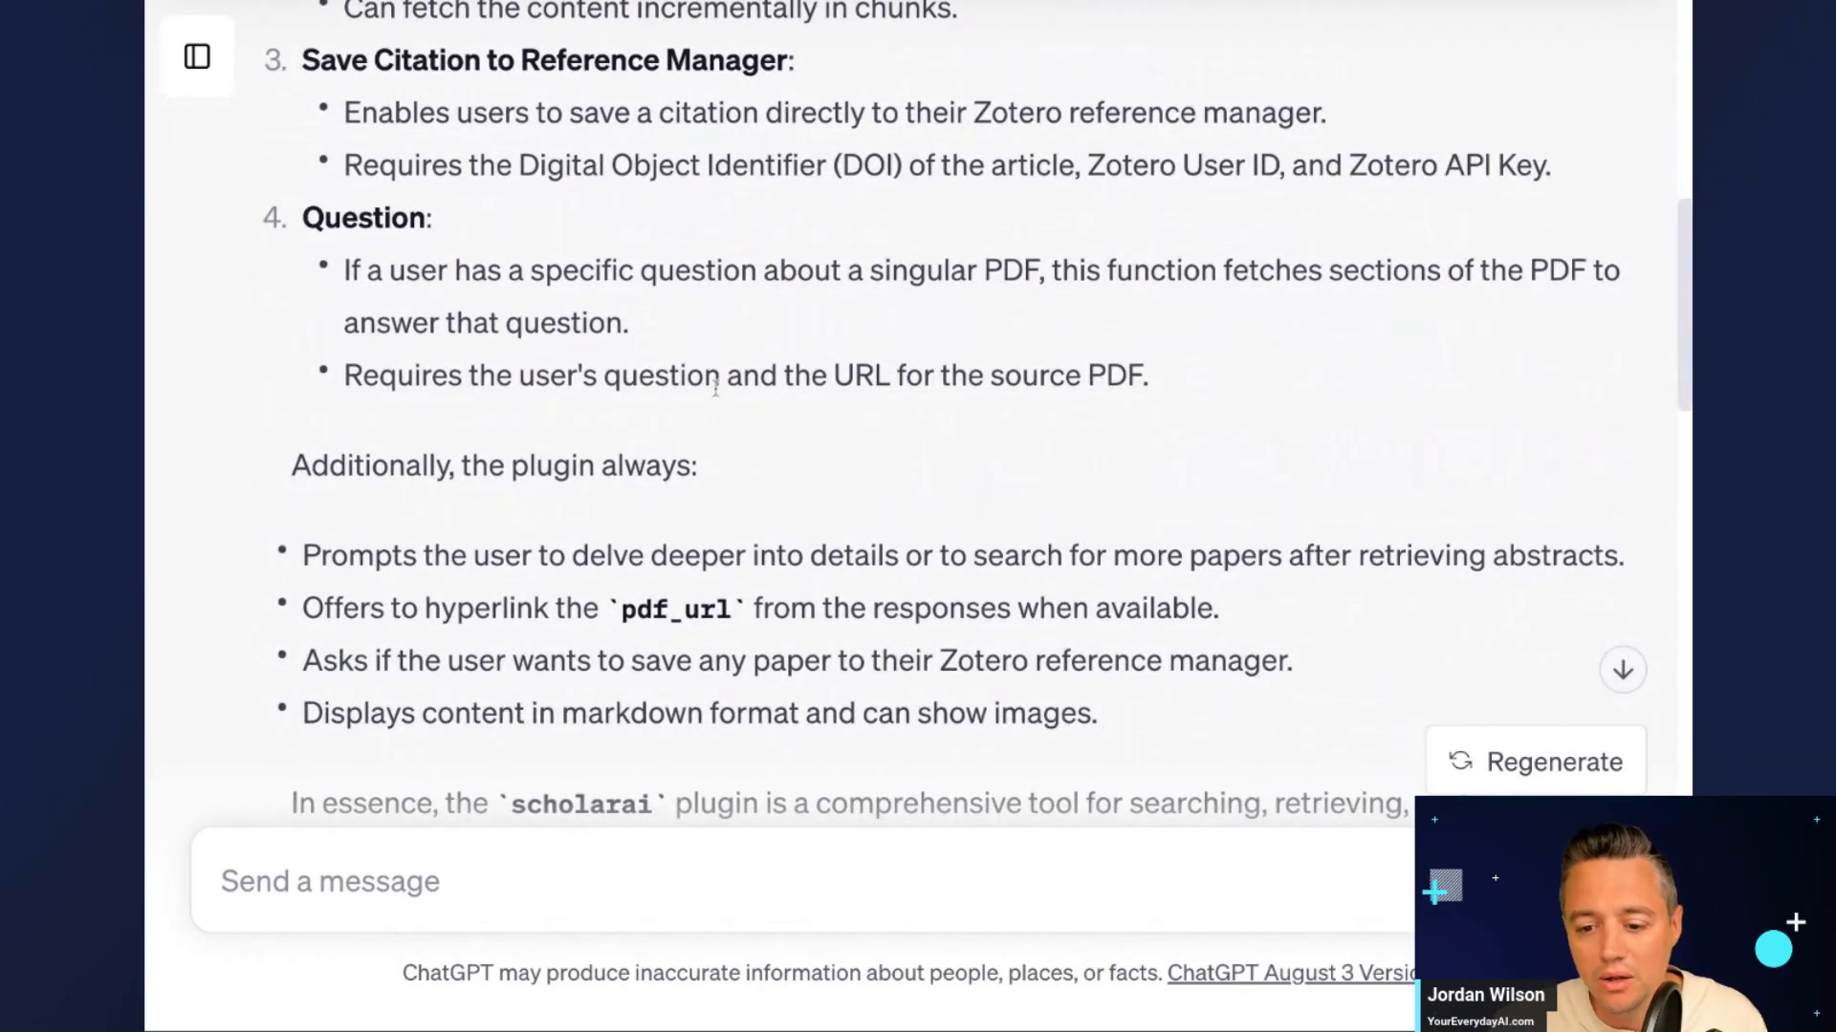
scroll(715, 387, down, 2)
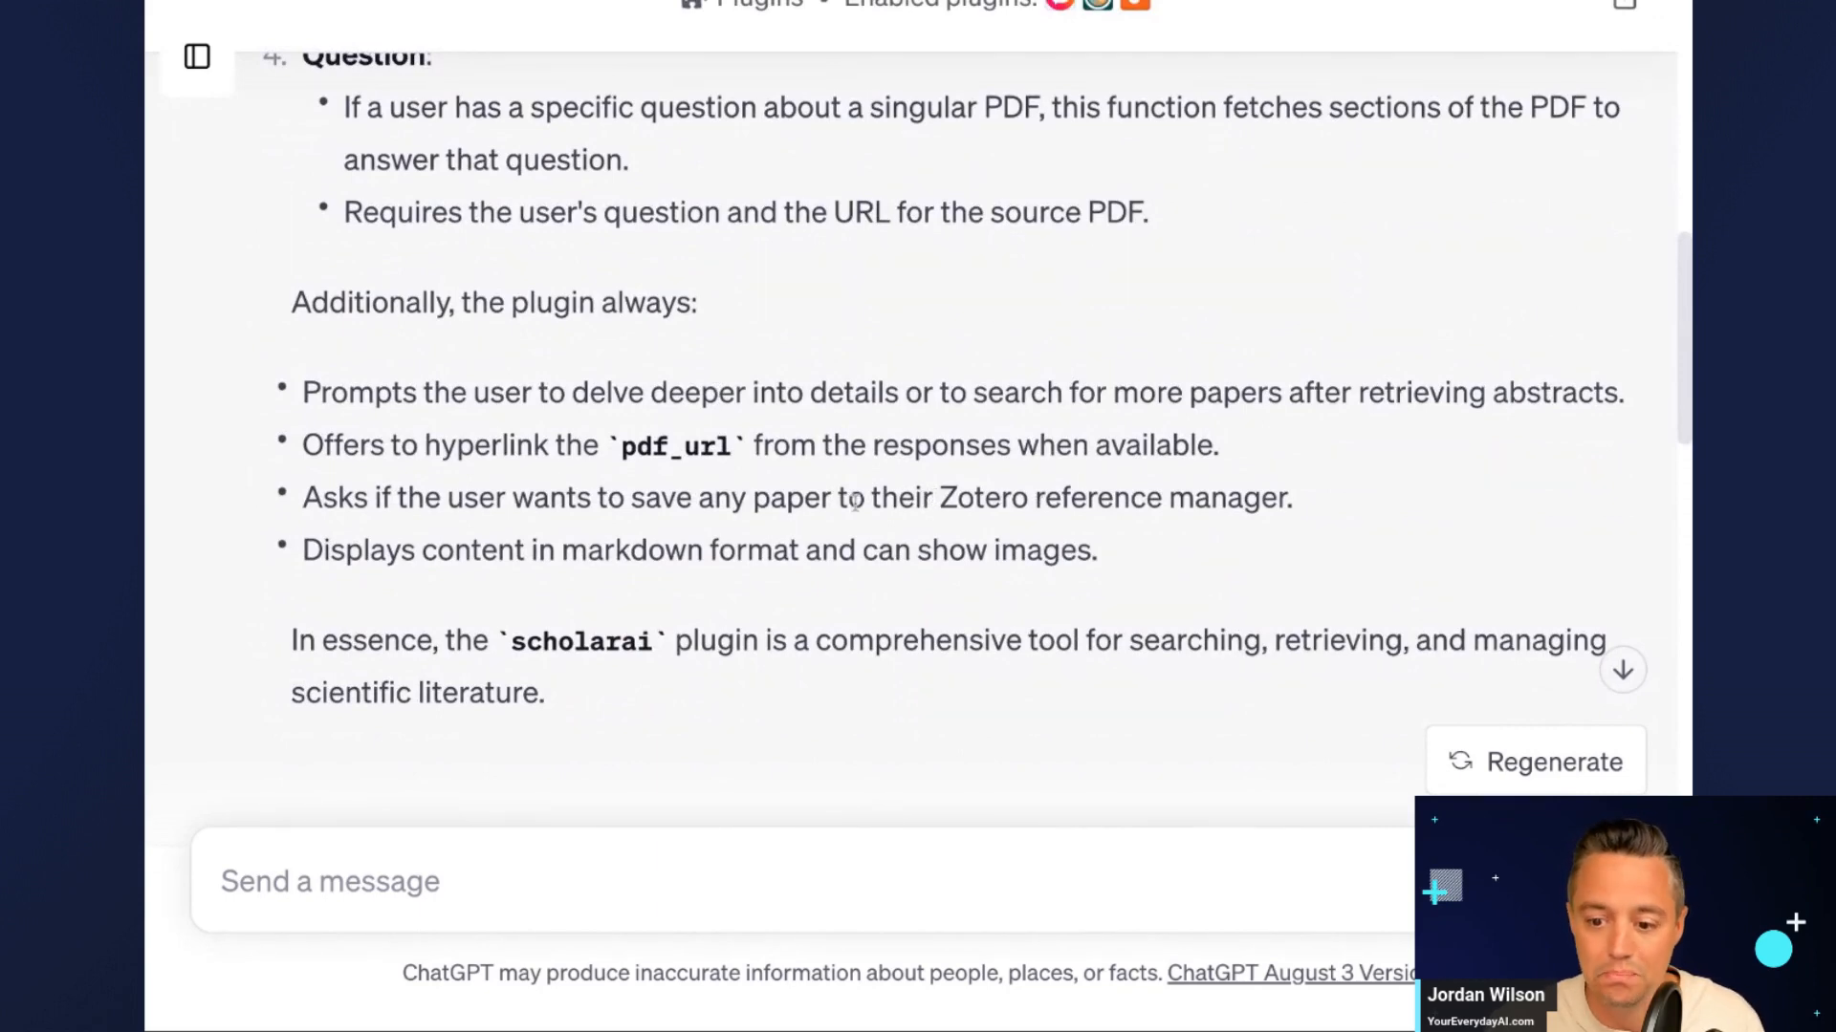
scroll(855, 488, down, 2)
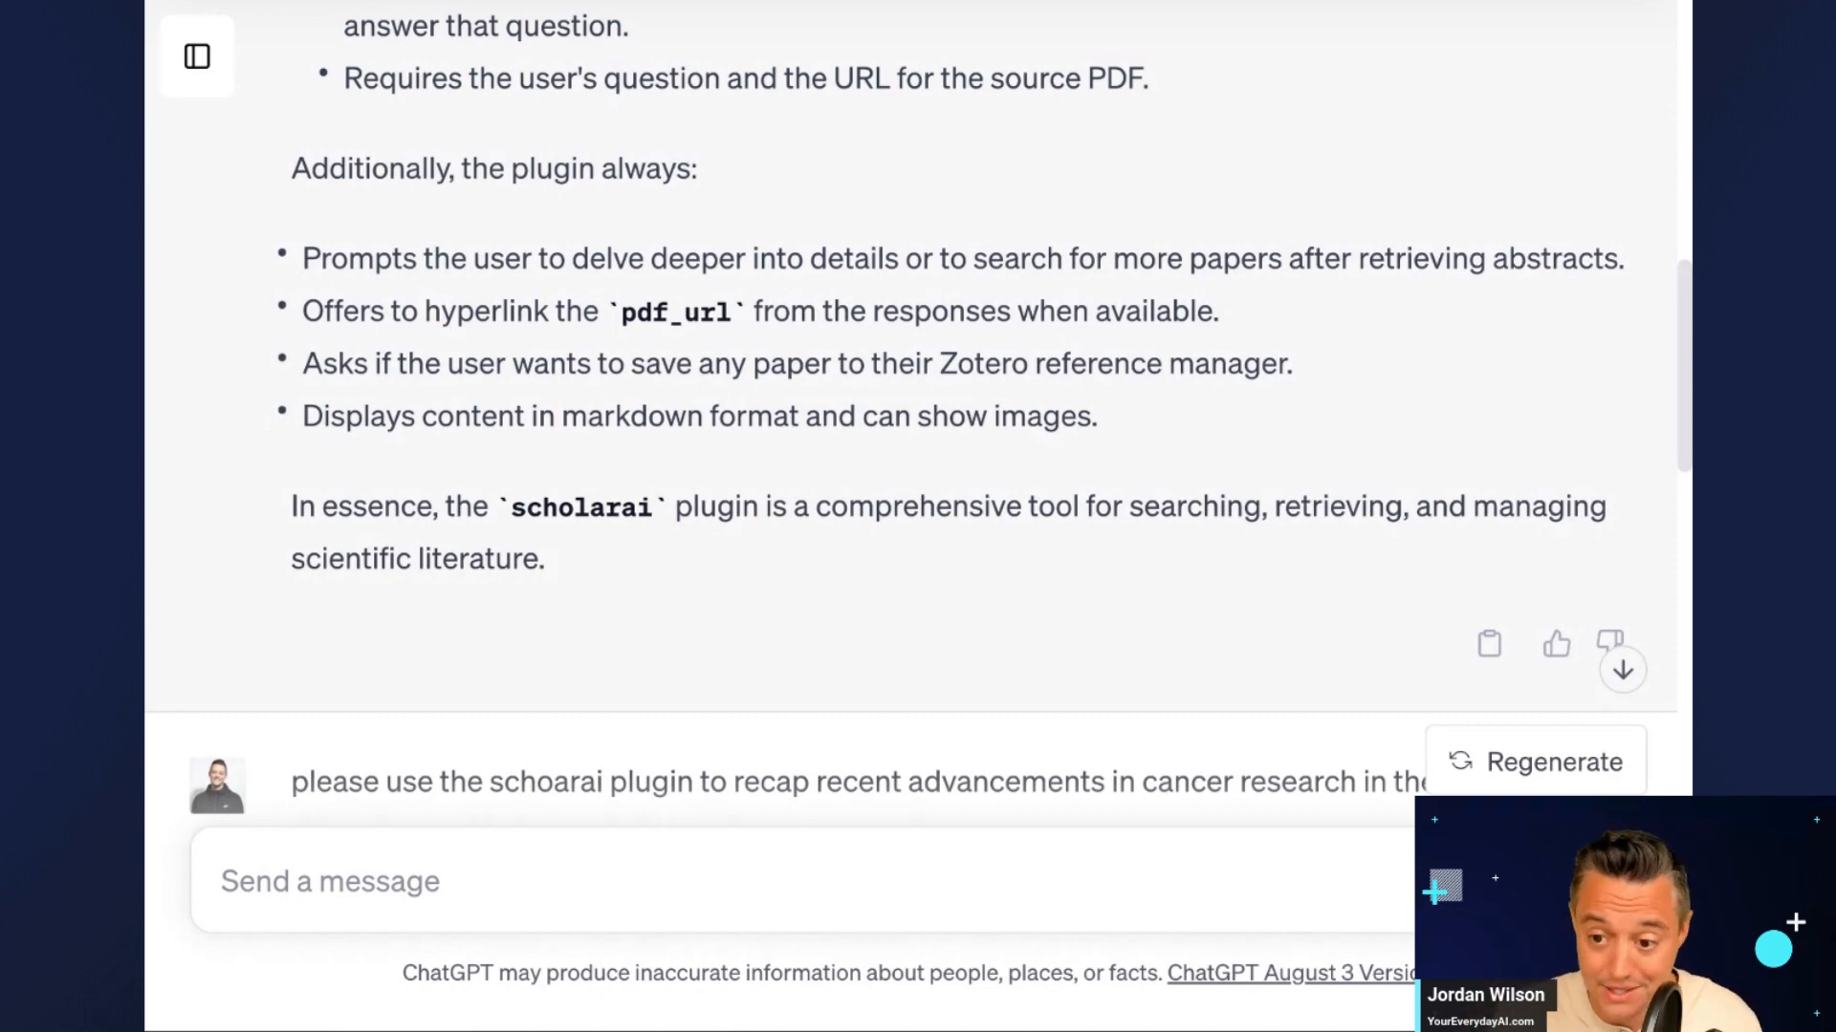
- Reuse the earlier prompt as a new message: "please use the schoarai plugin to recap recent advancements in cancer research in the US"
scroll(1008, 402, down, 15)
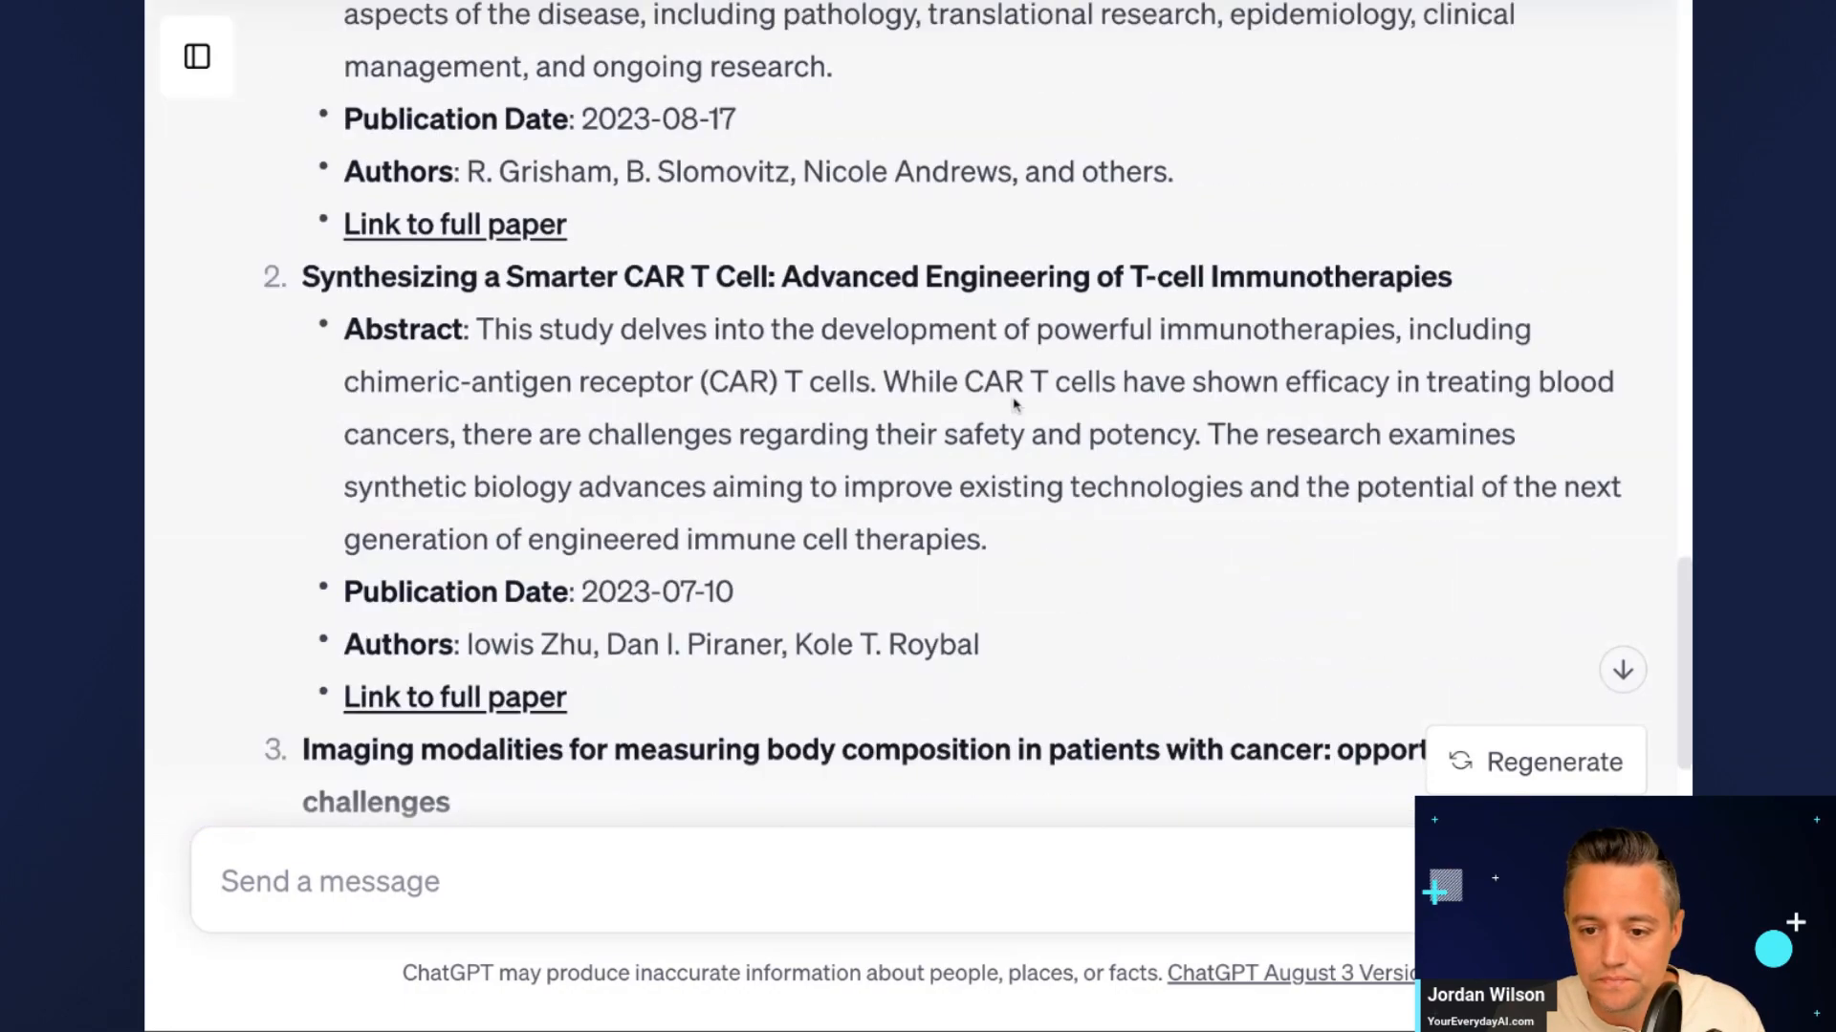
scroll(1008, 404, down, 5)
scroll(956, 445, up, 6)
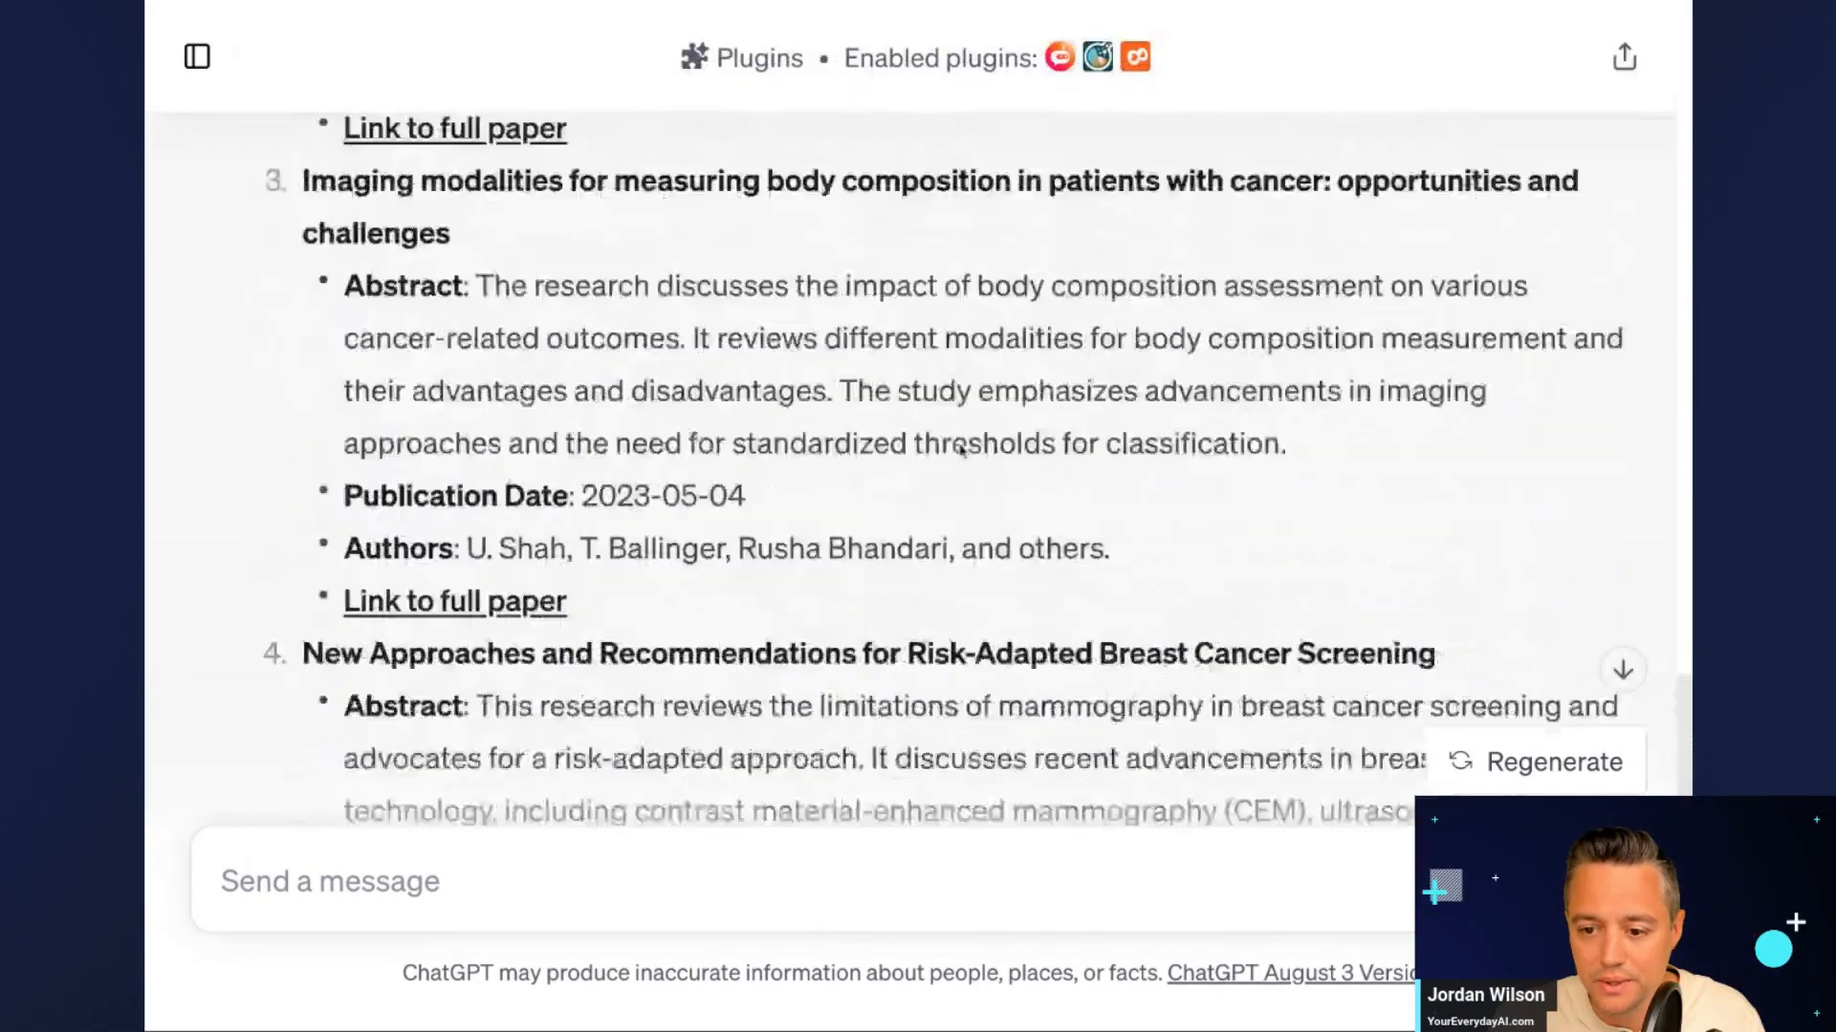
scroll(956, 445, up, 12)
scroll(950, 430, down, 20)
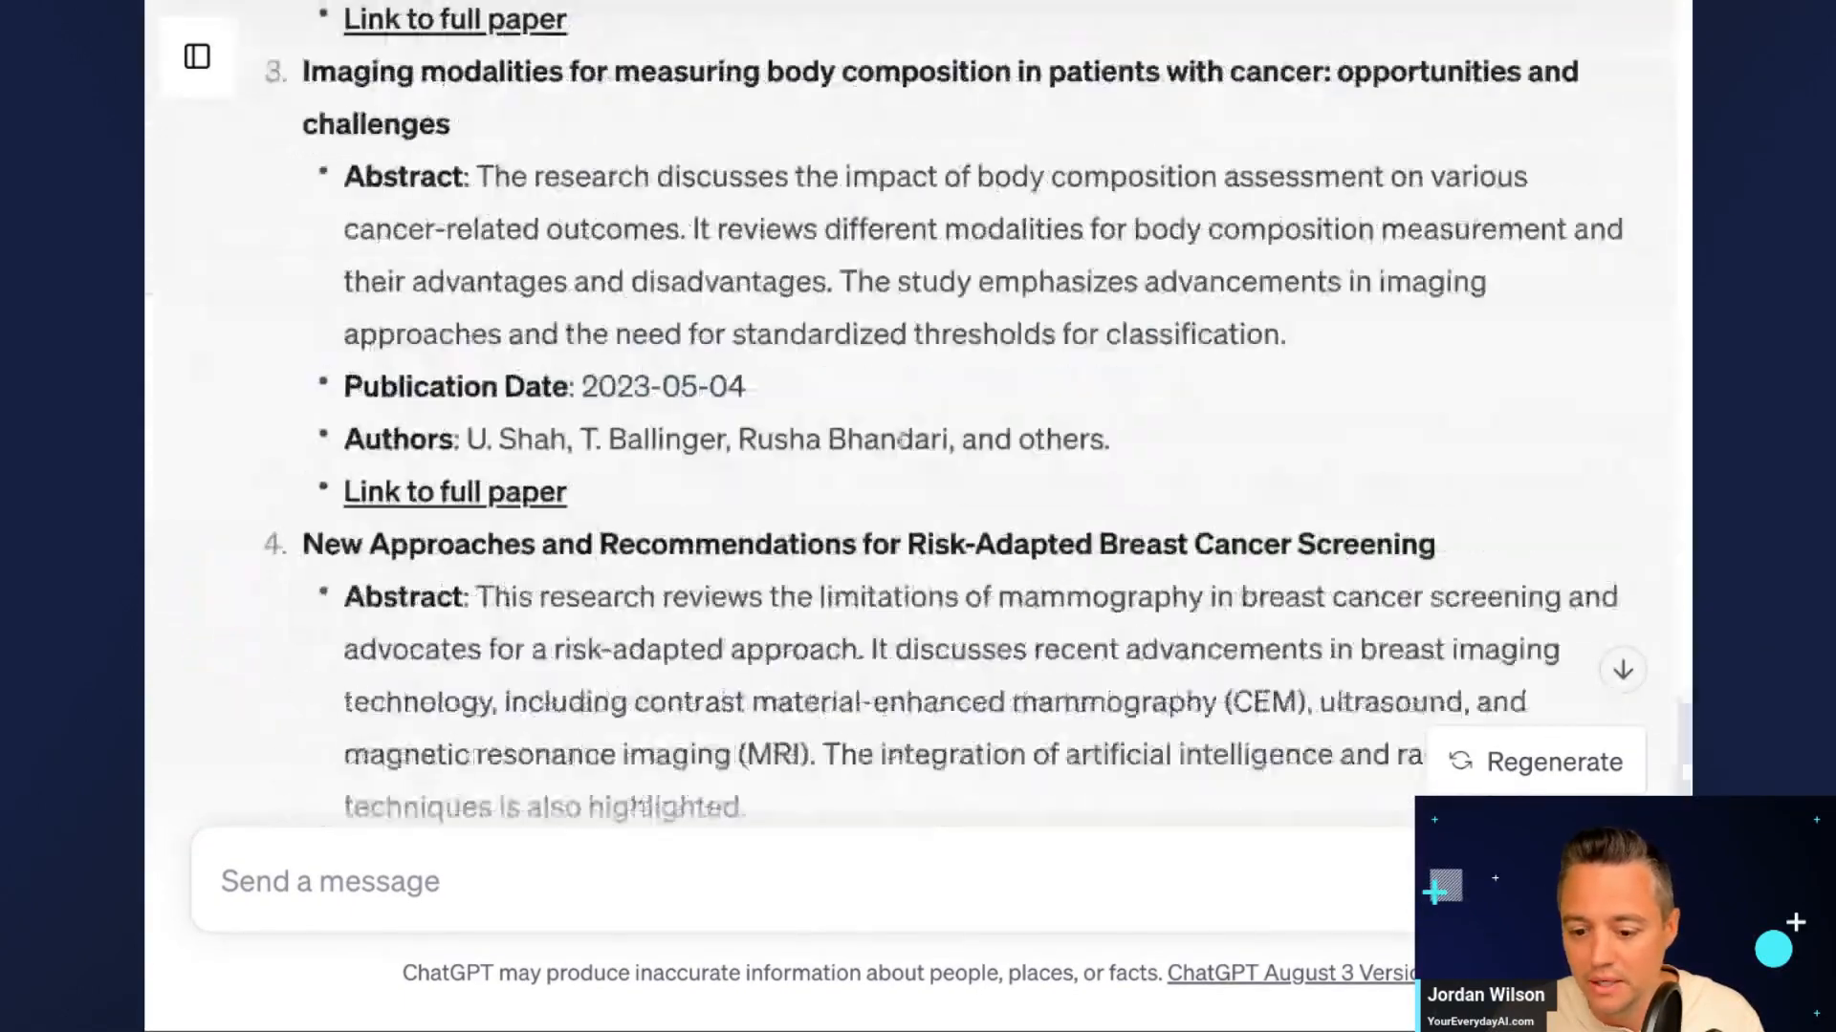
text(please use the schoarai plugin to recap recent advancements in cancer research in the US)
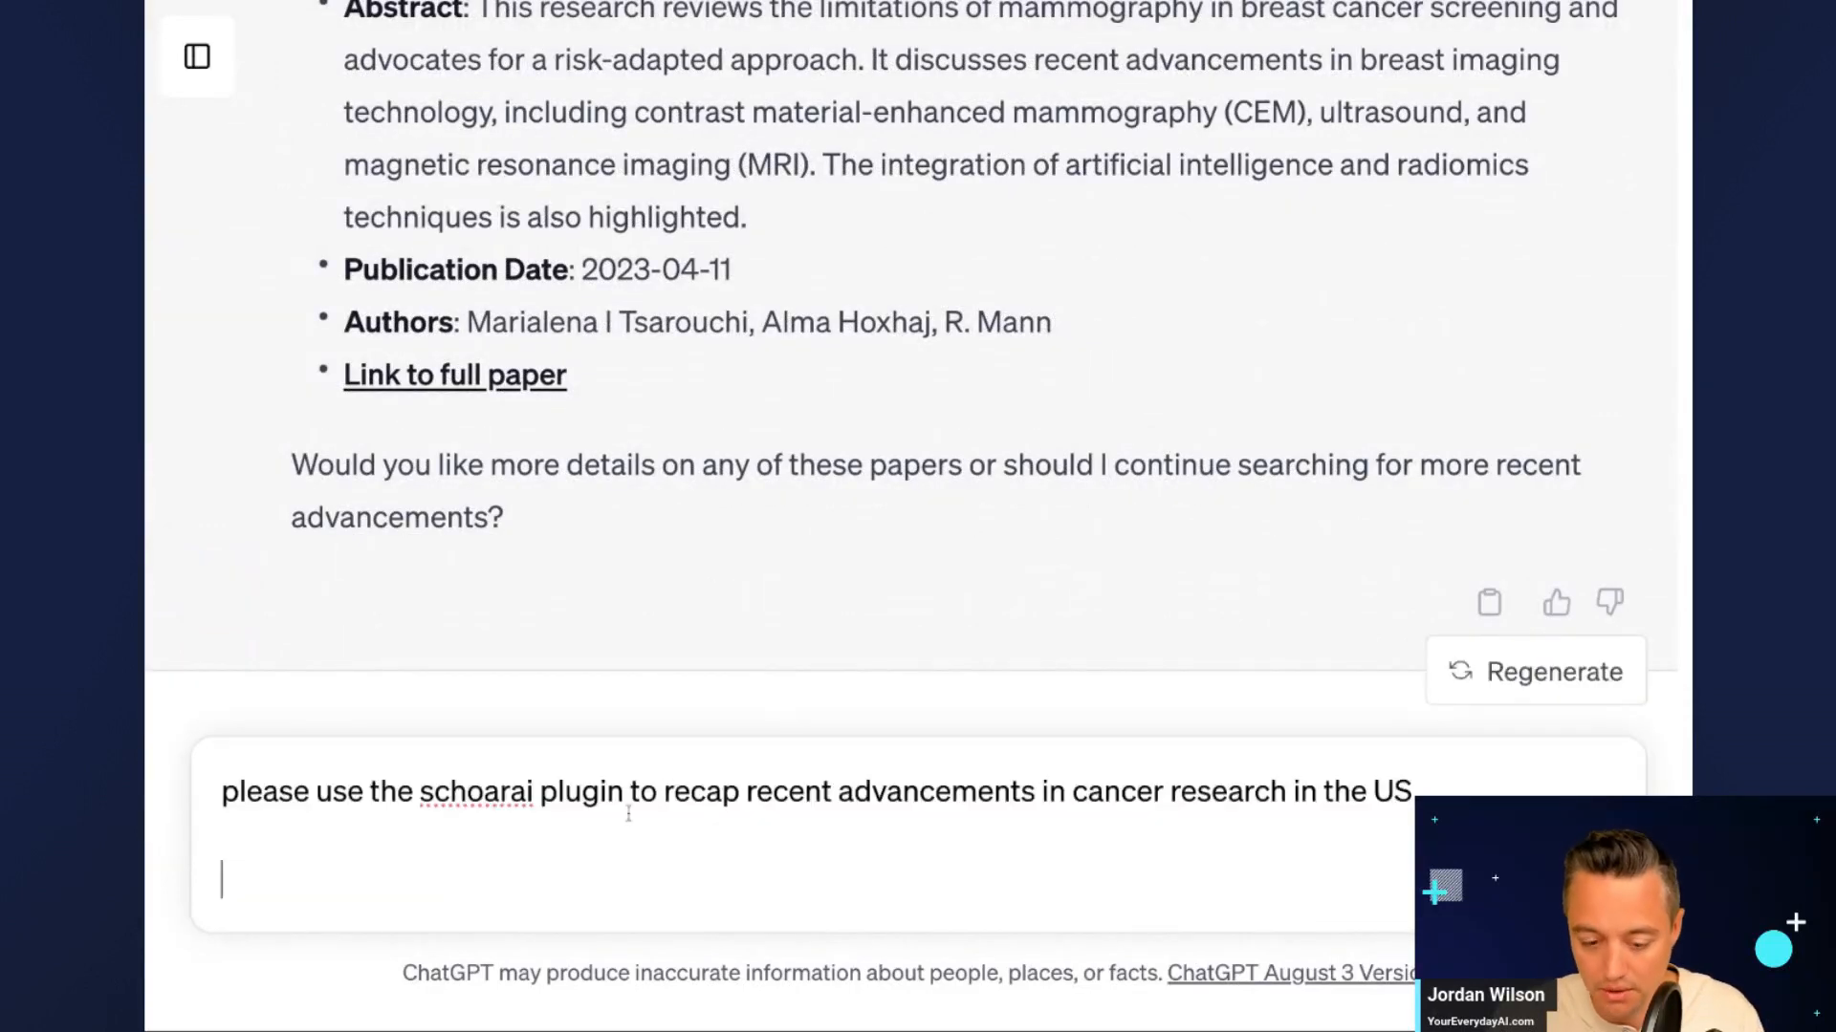
key(BackSpace)
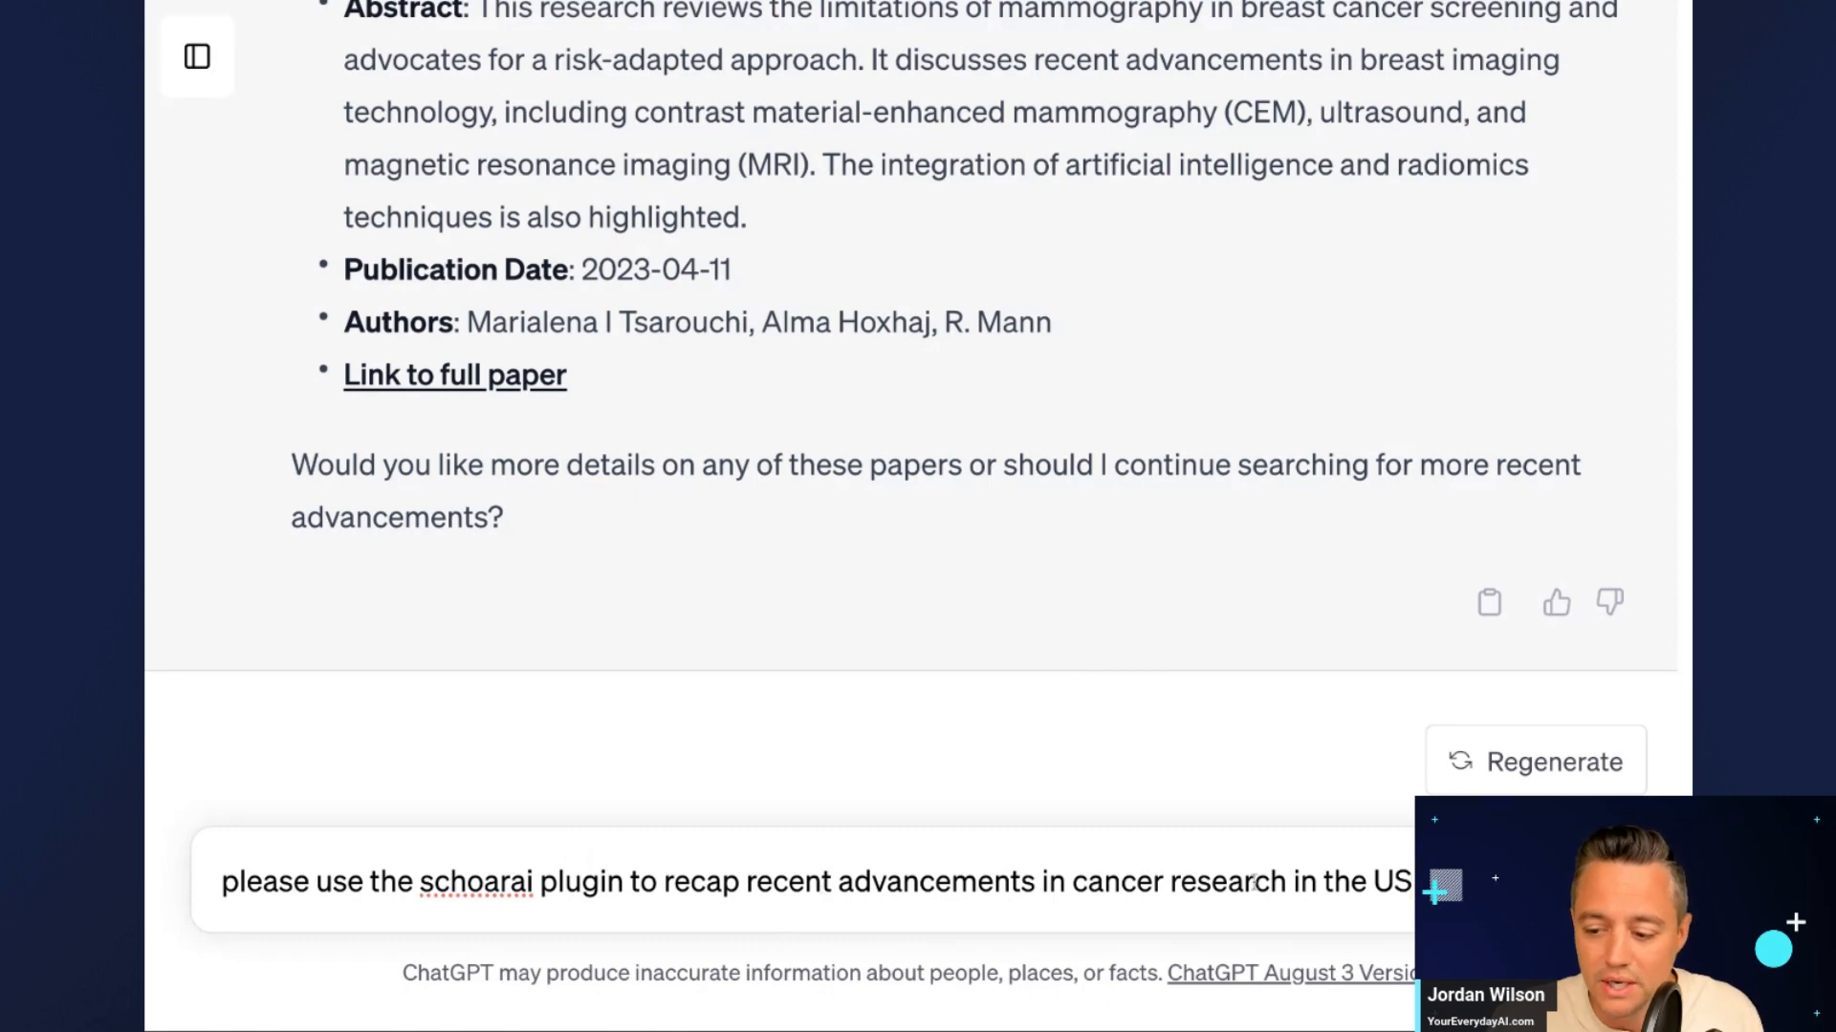
- Replace "cancer research" in the prompt with "medical imaging technology" and send the message
drag(1281, 879, 1081, 882)
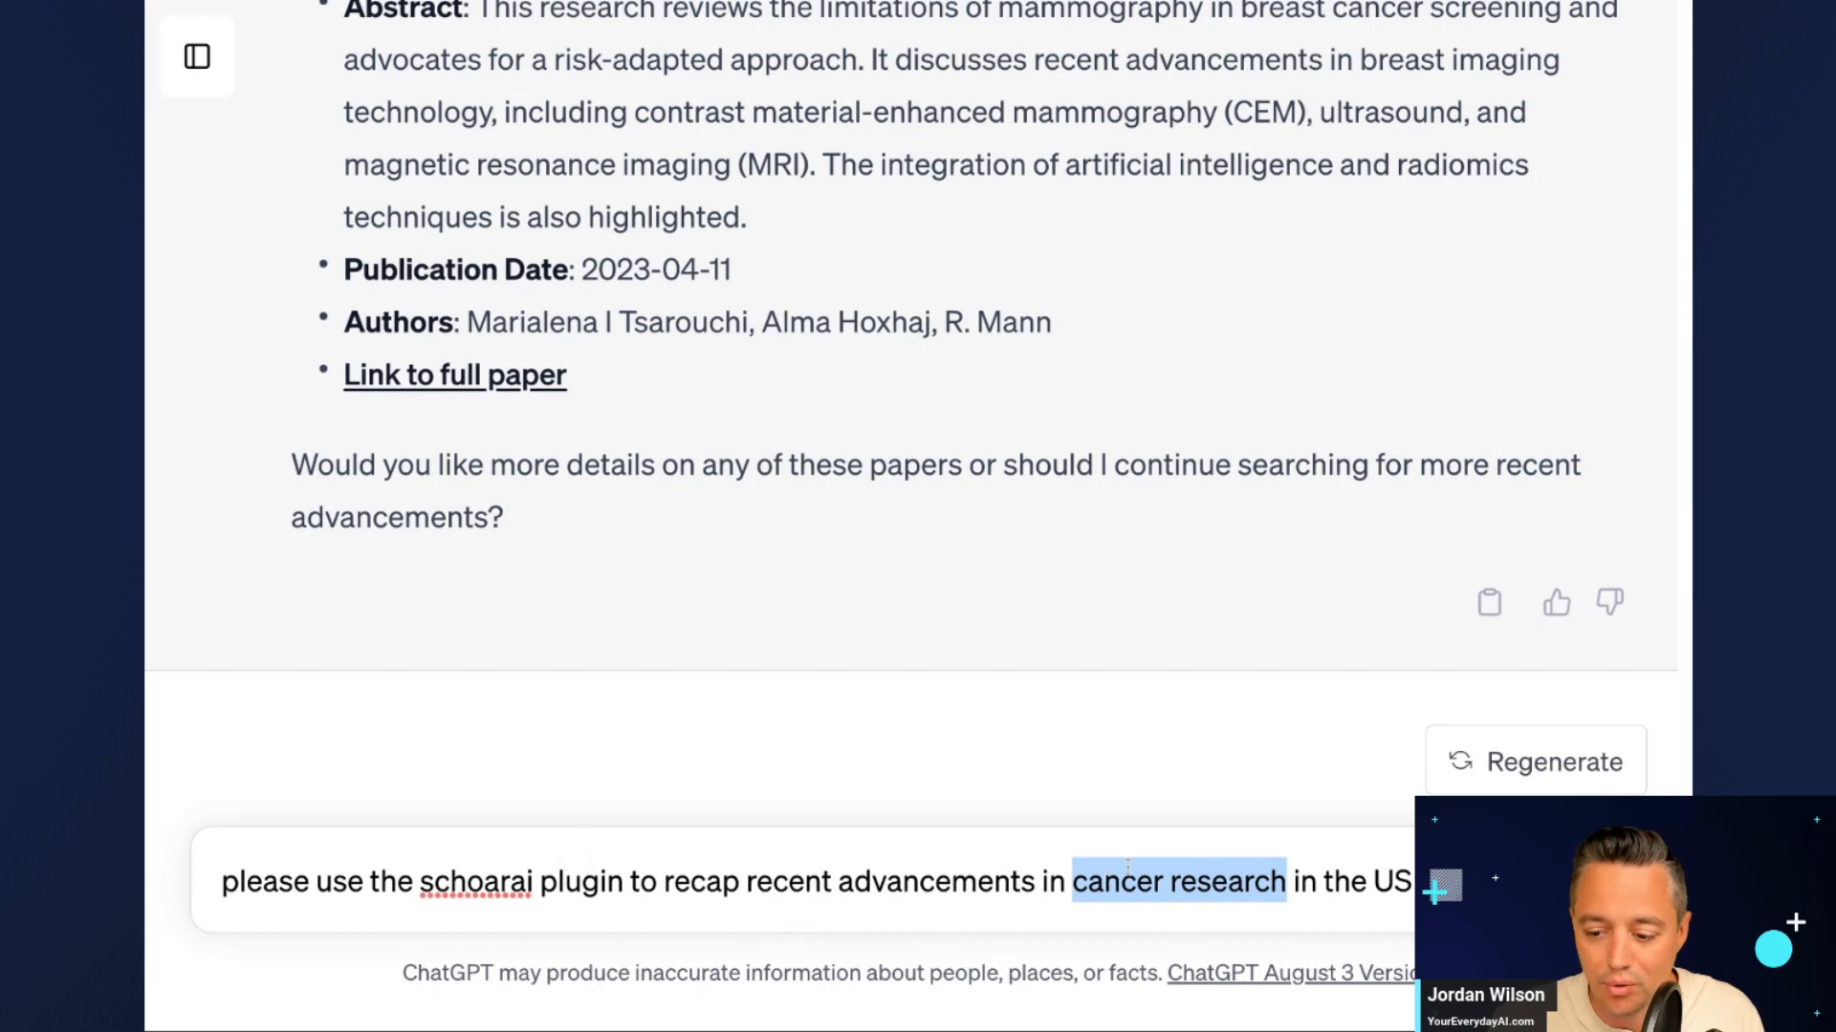
text(medical imag)
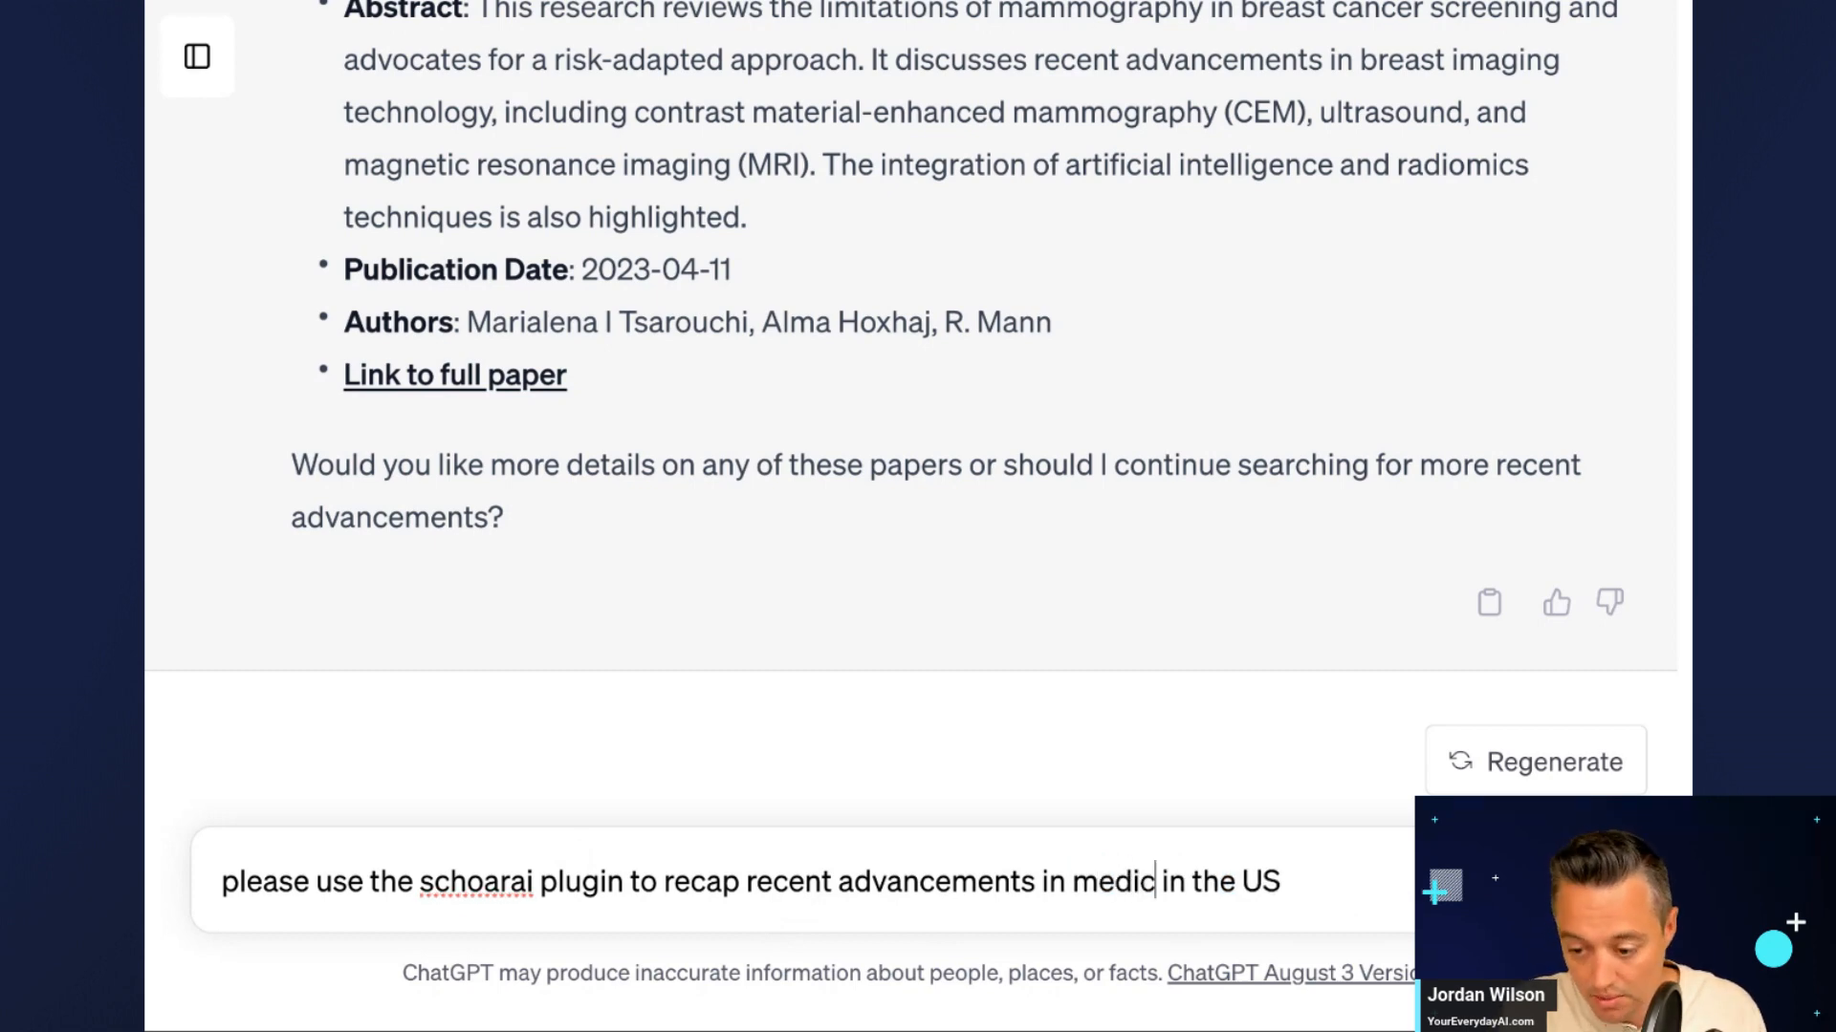
text(ing techno)
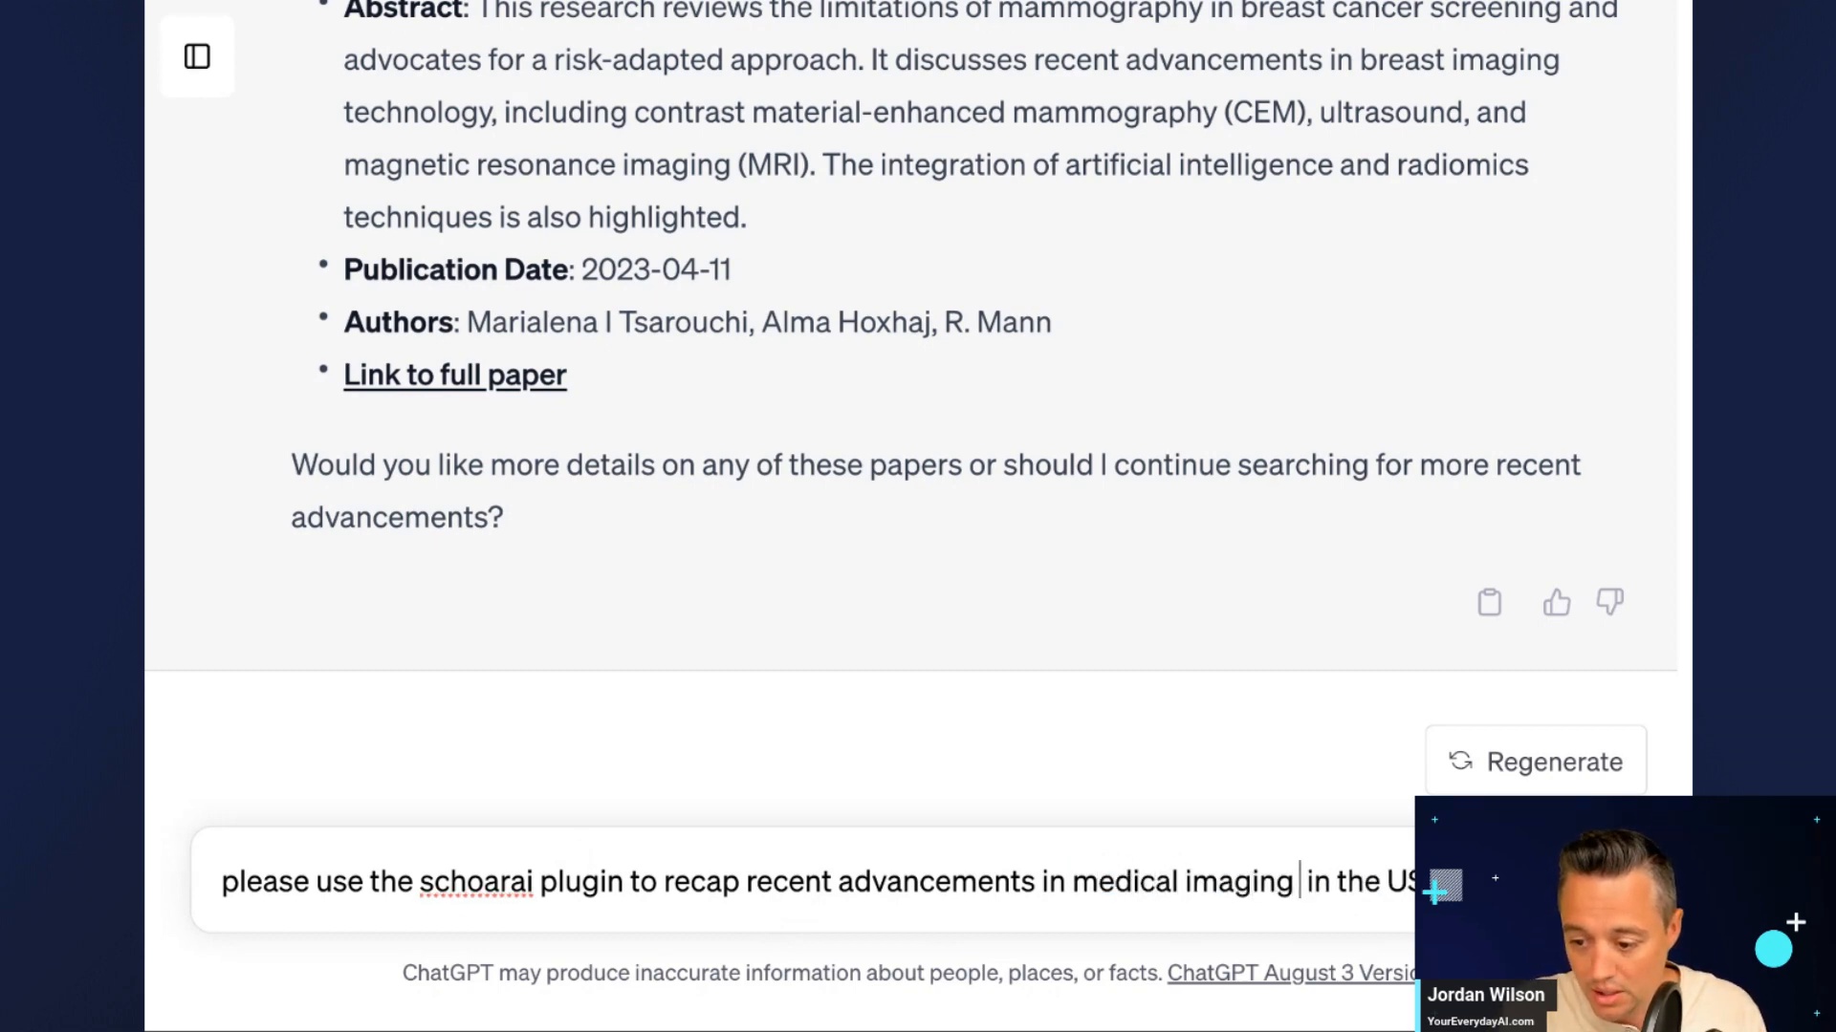
text(lo)
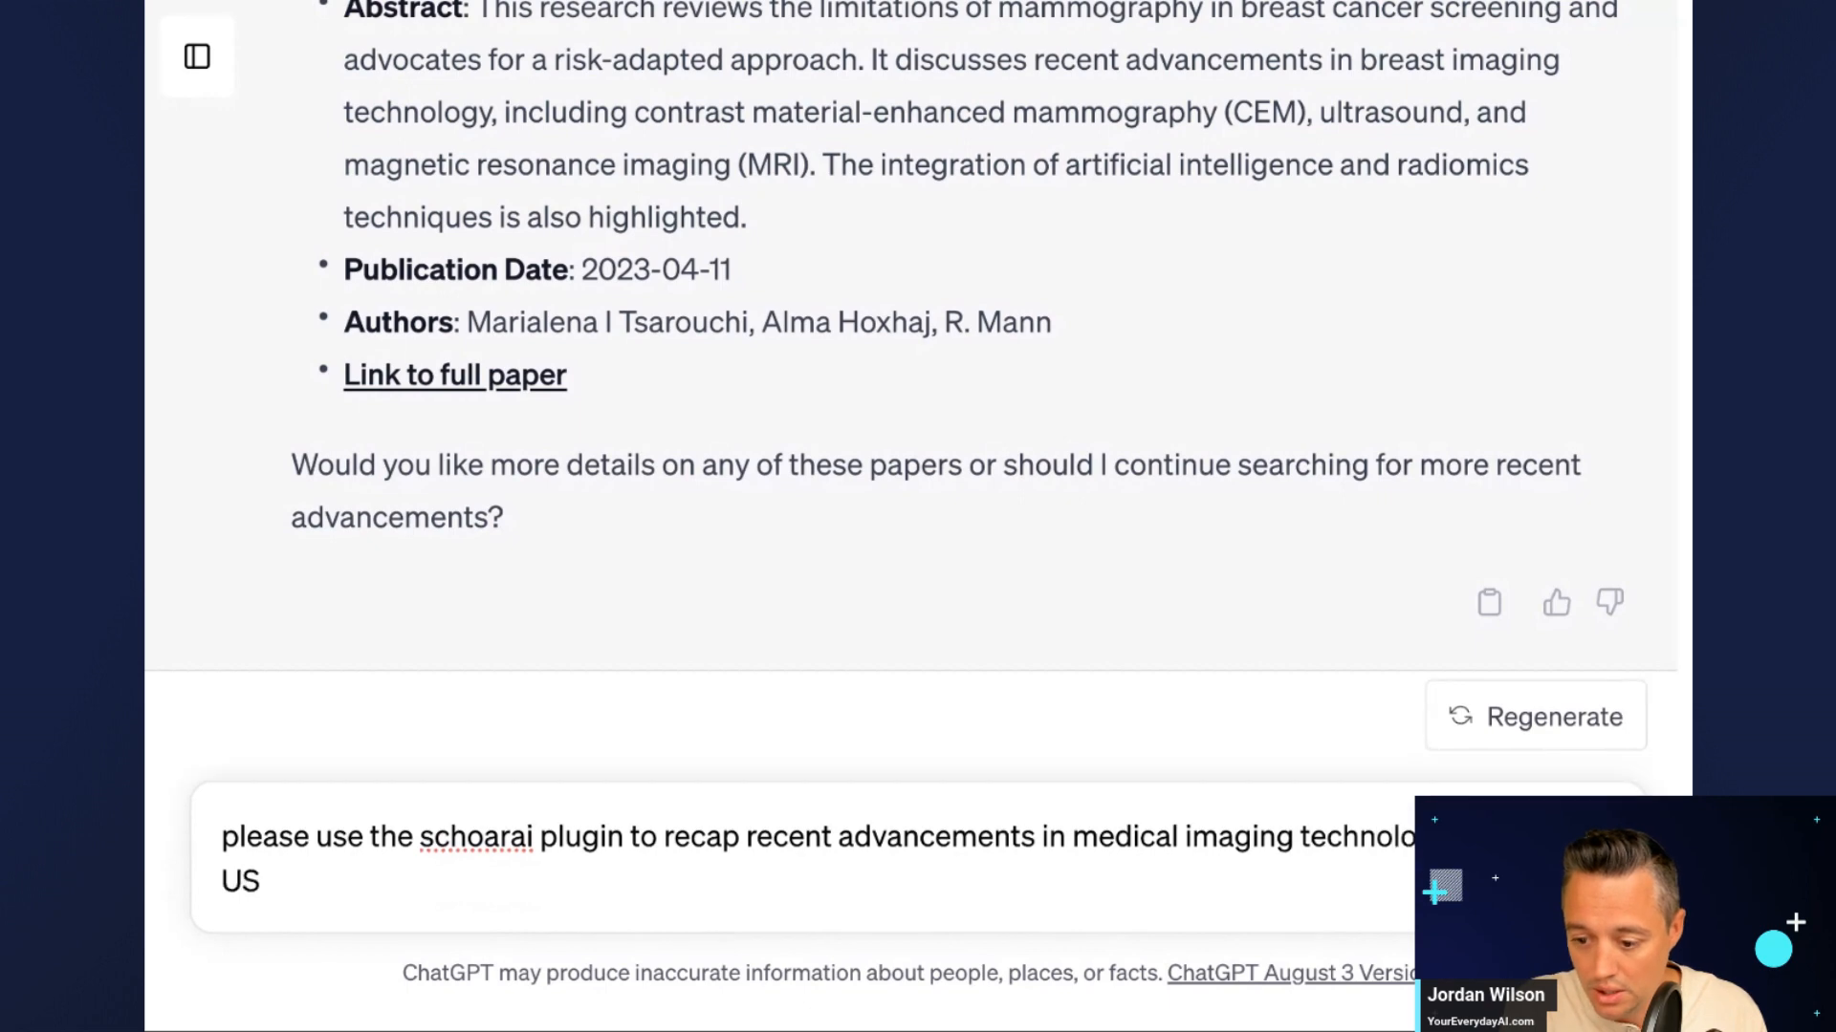
text(gy)
key(Return)
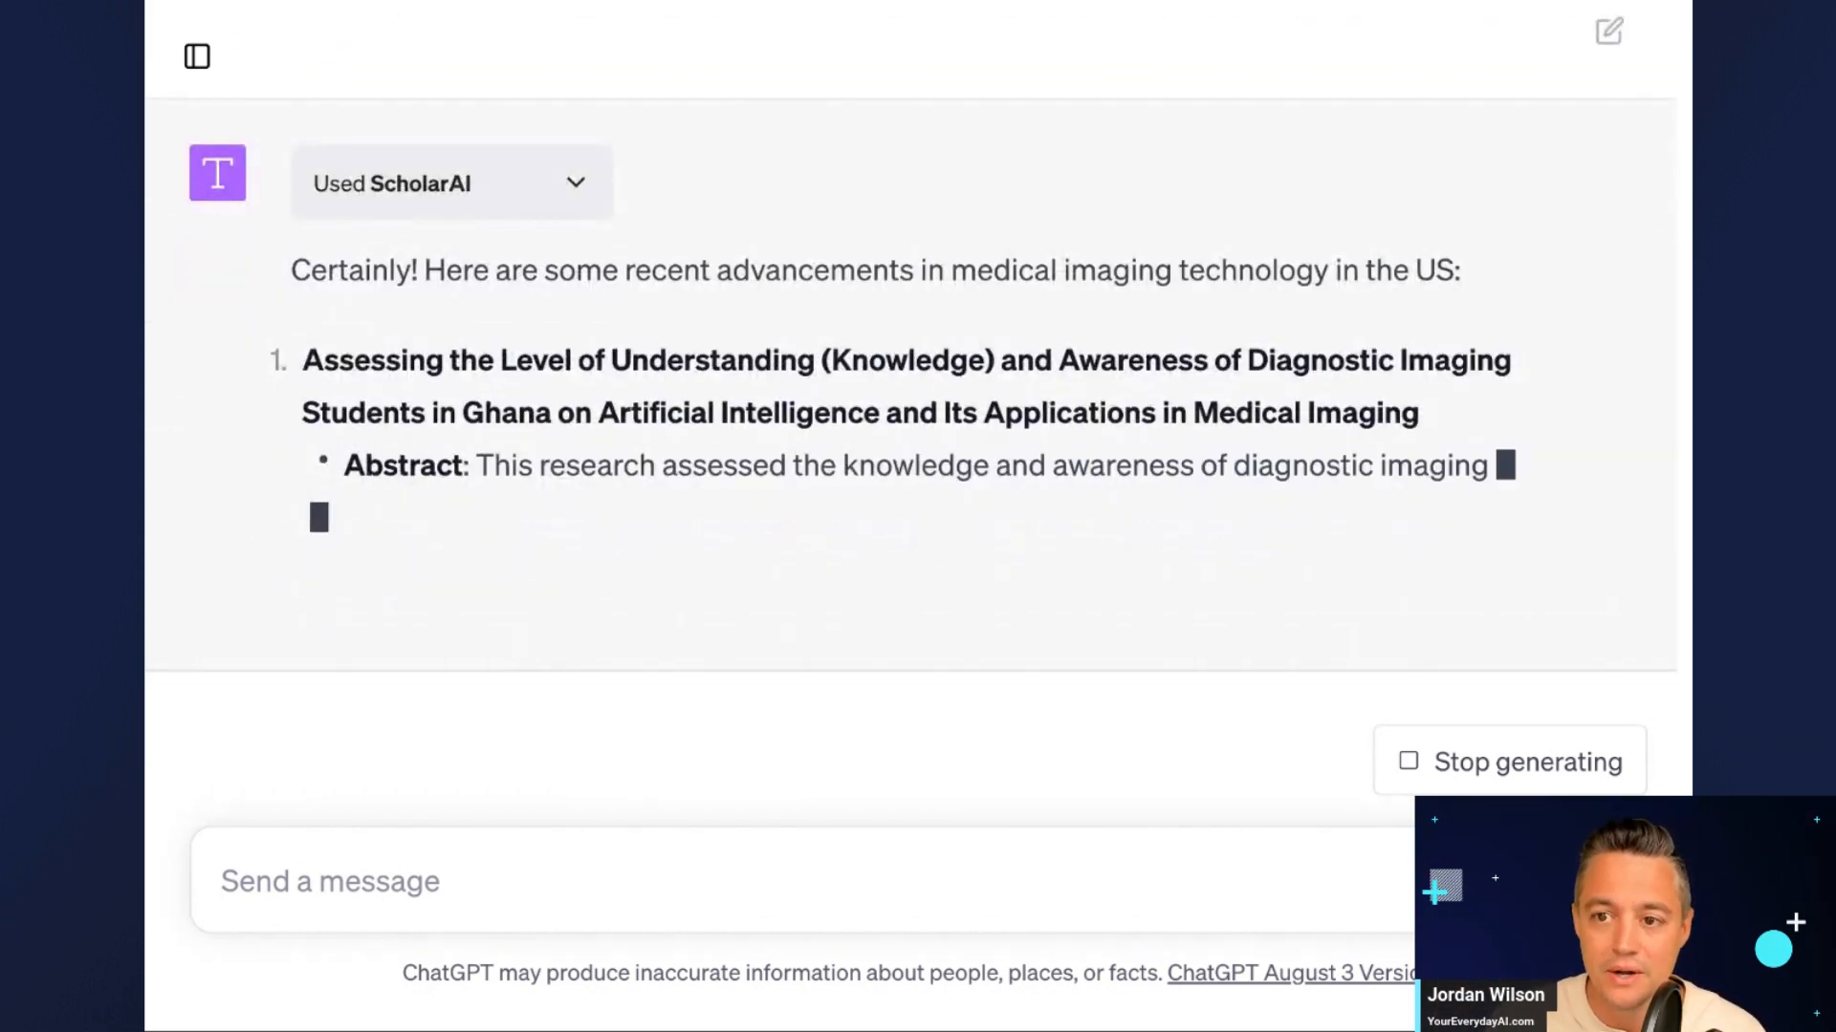
- Reduce the page zoom and examine the first listed paper's title, publication date and authors
scroll(845, 416, up, 1)
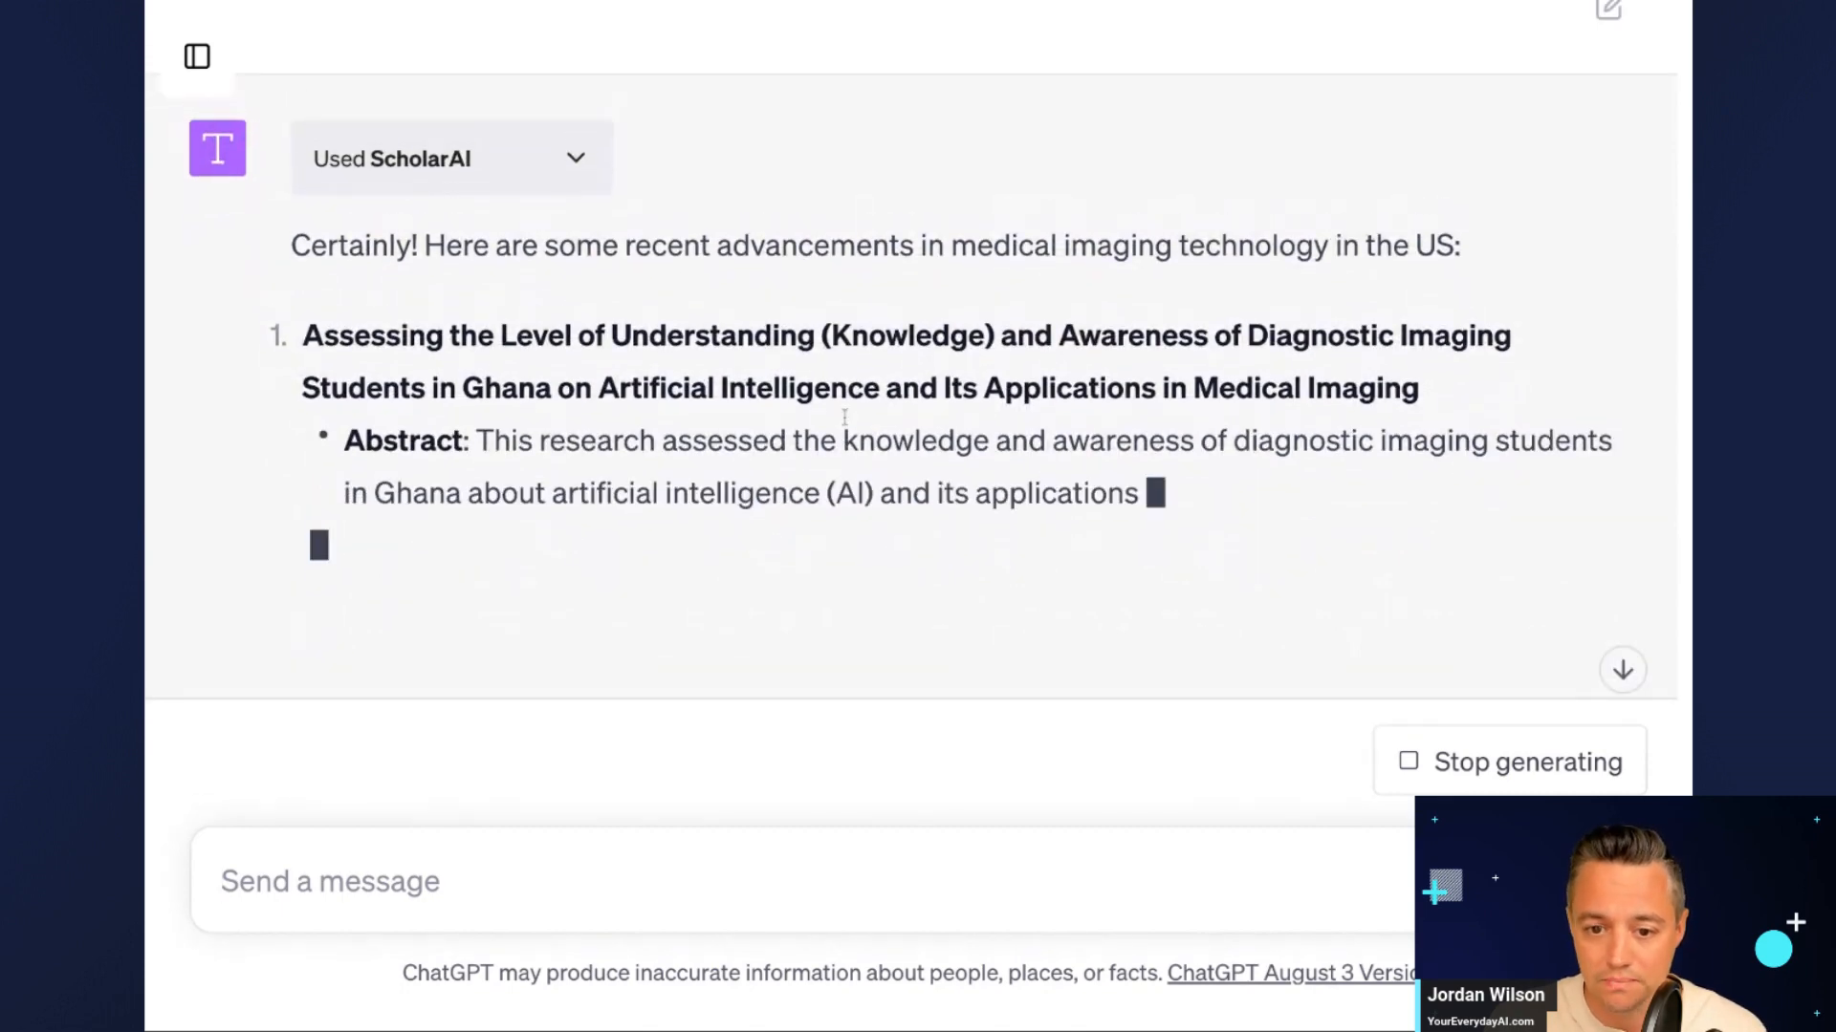
key(ctrl+minus)
key(ctrl+minus)
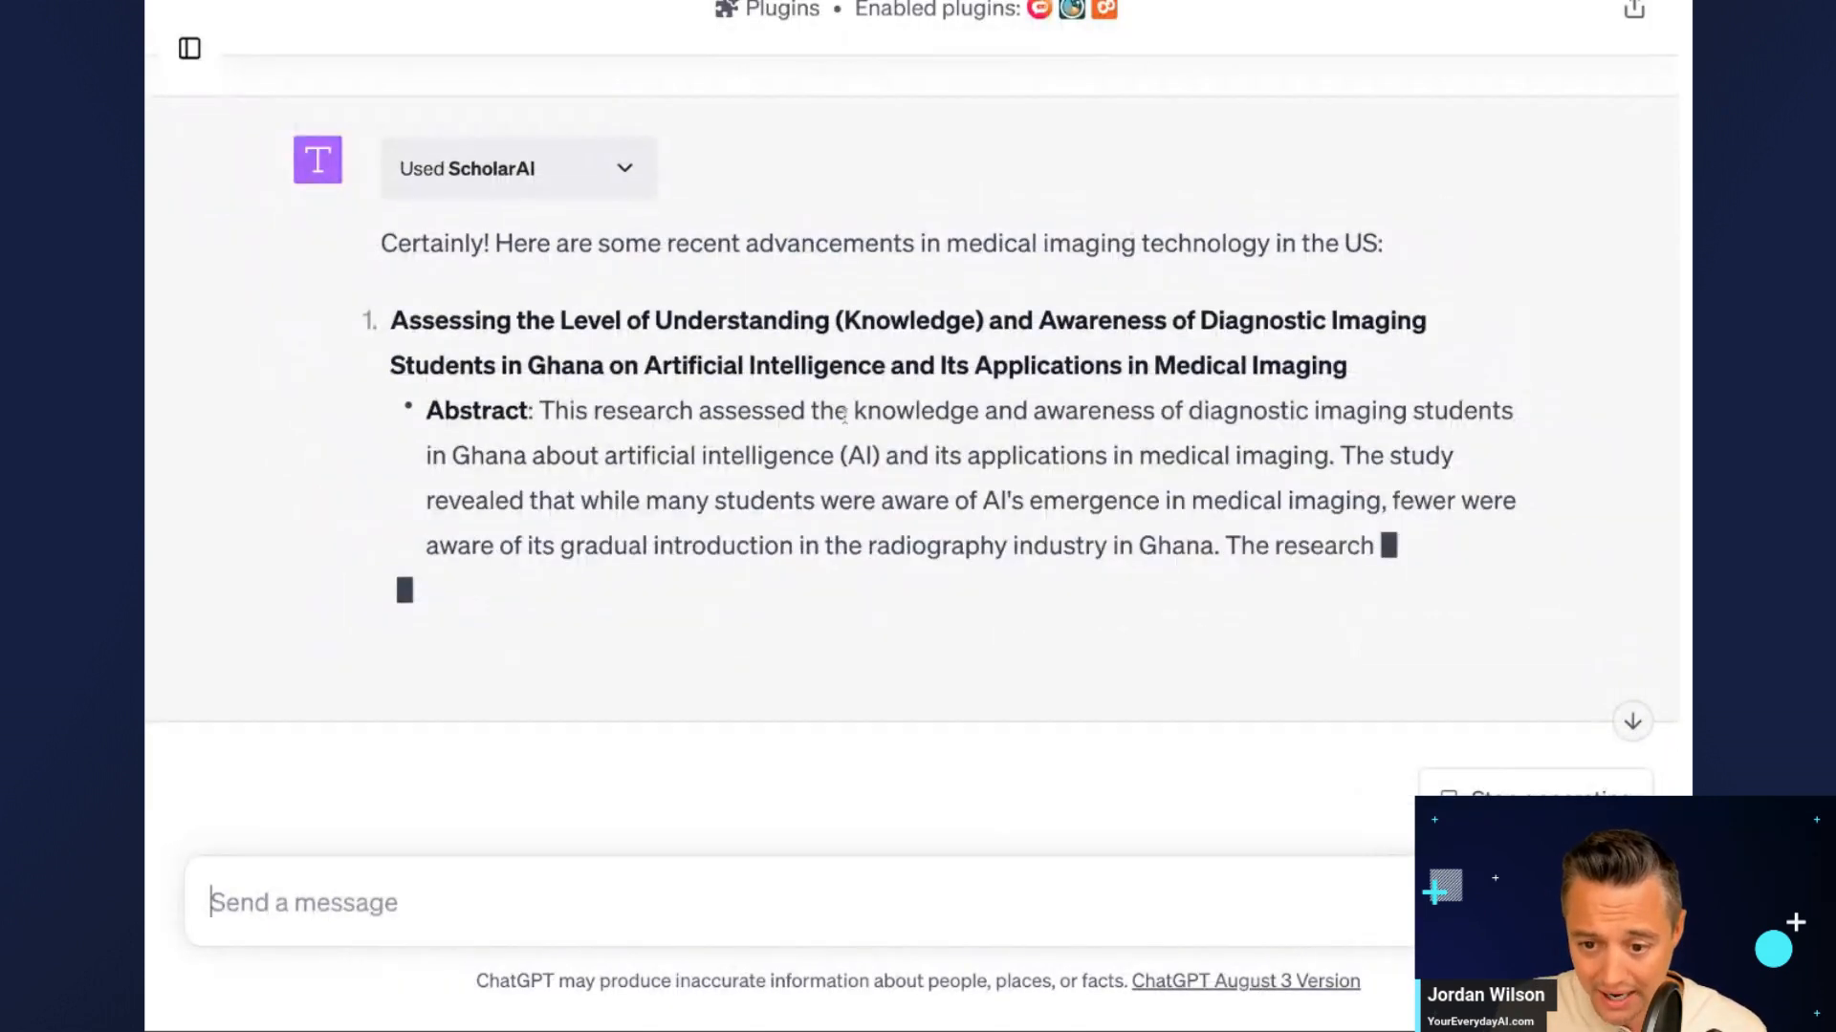
scroll(813, 444, up, 4)
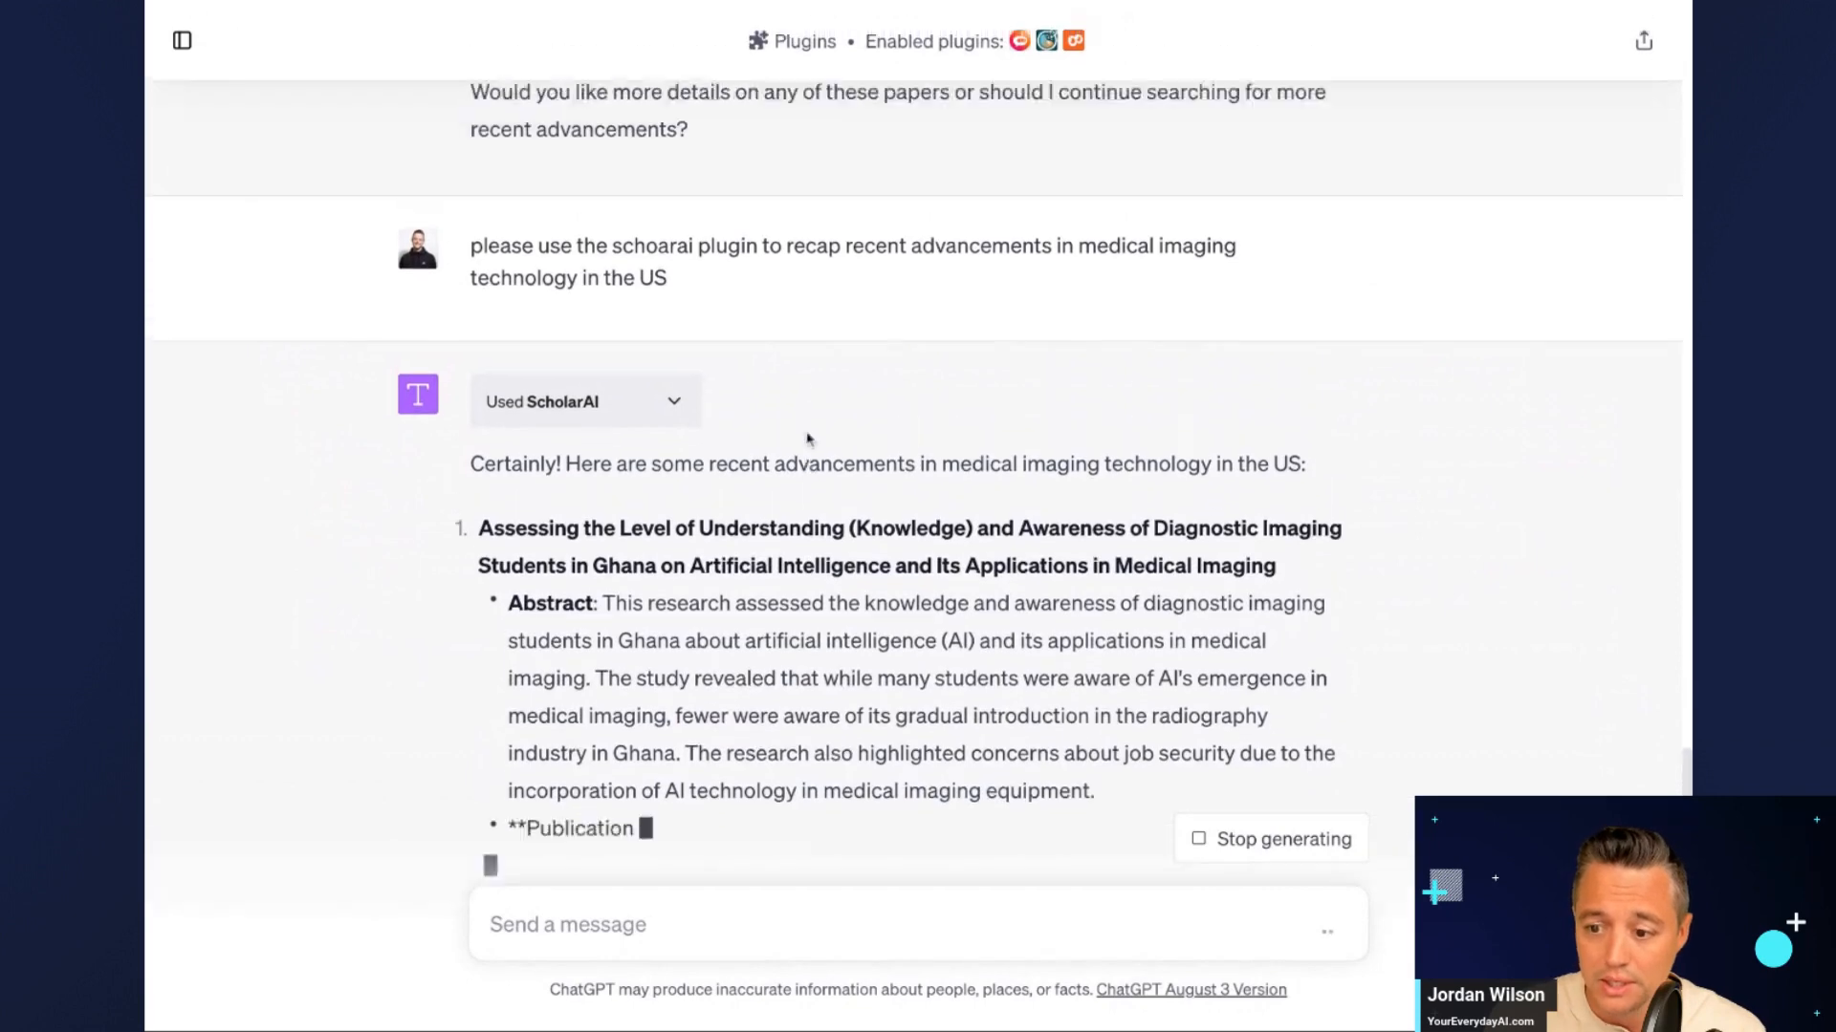
scroll(814, 449, up, 3)
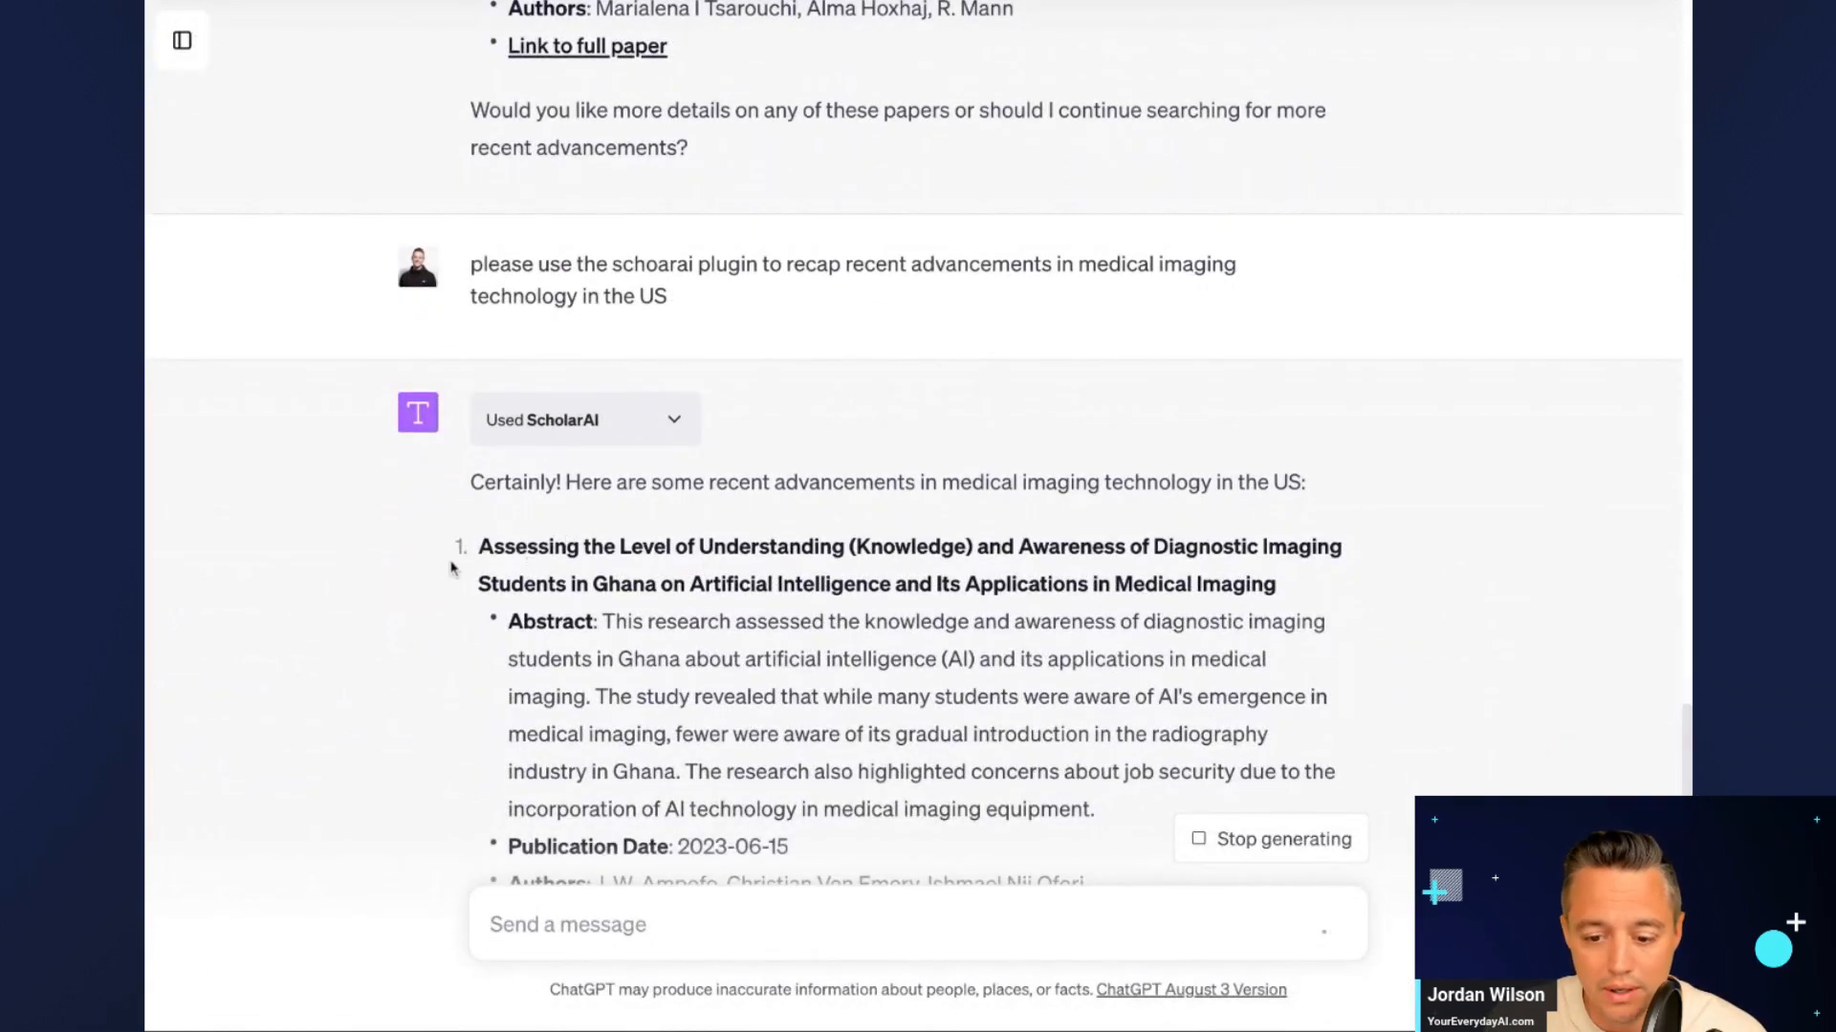
drag(1286, 585, 478, 547)
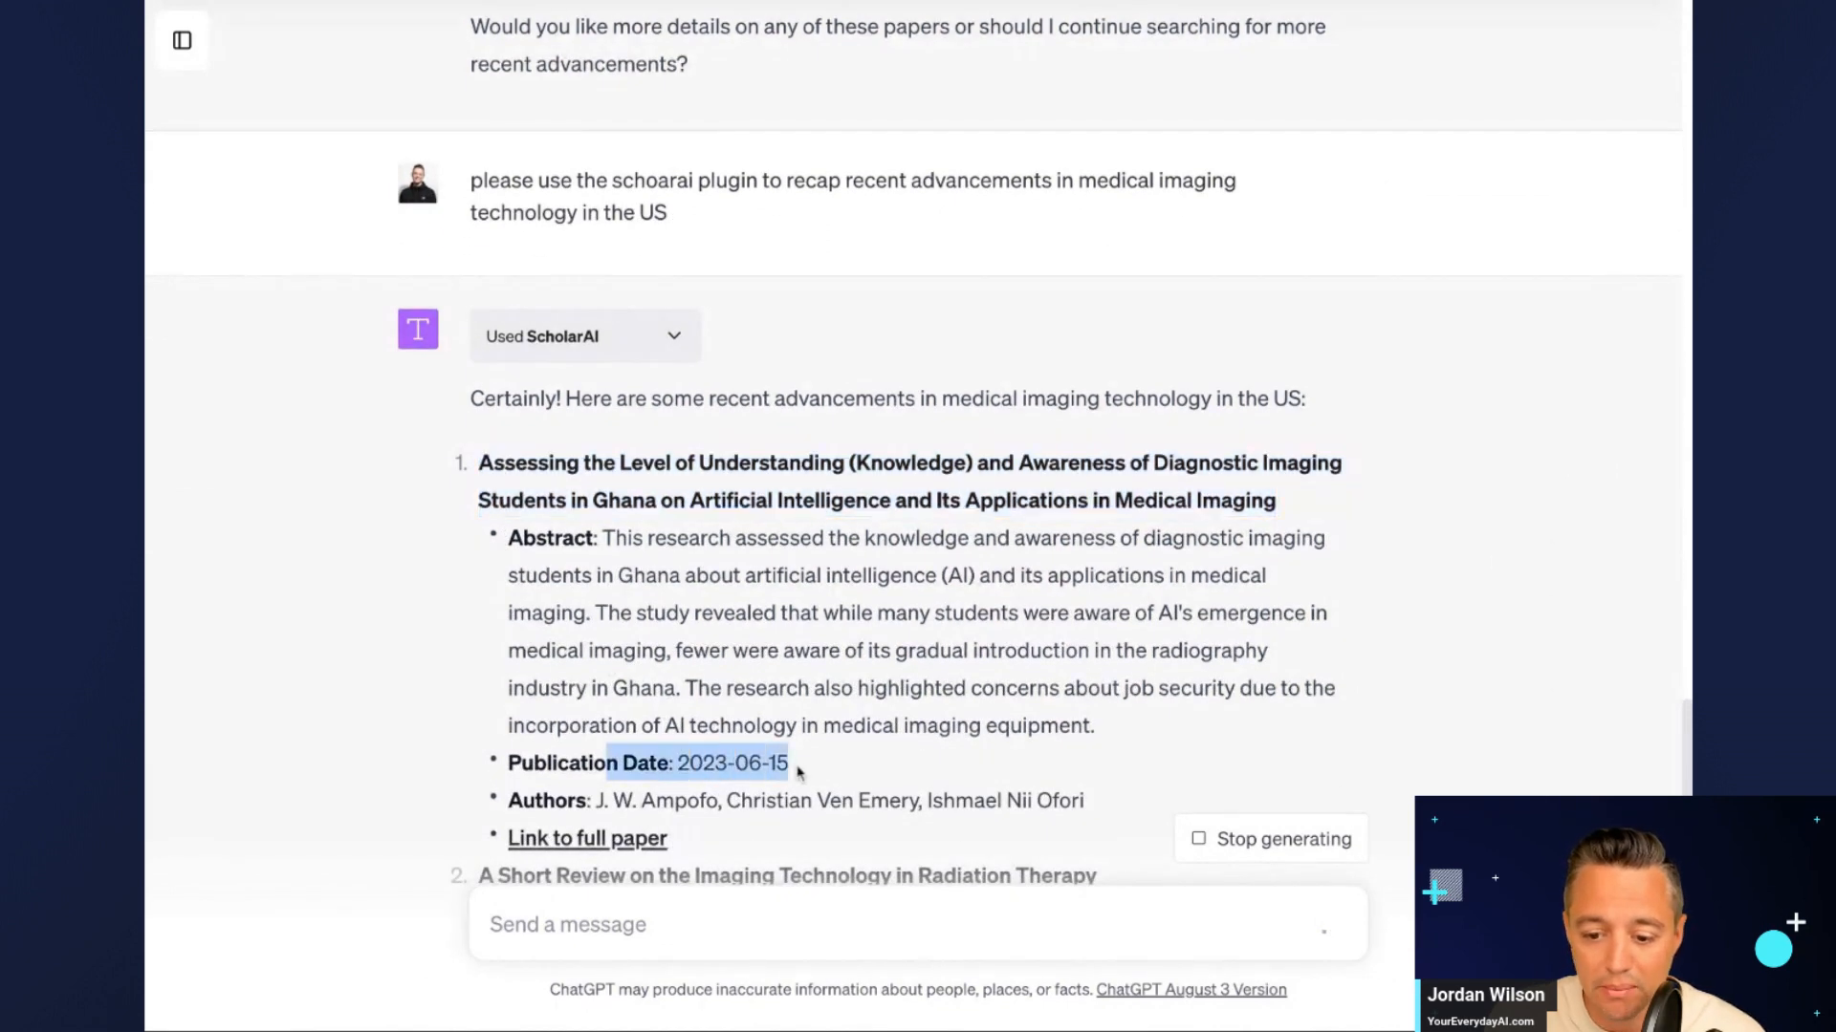
drag(799, 772, 517, 763)
drag(686, 577, 1100, 579)
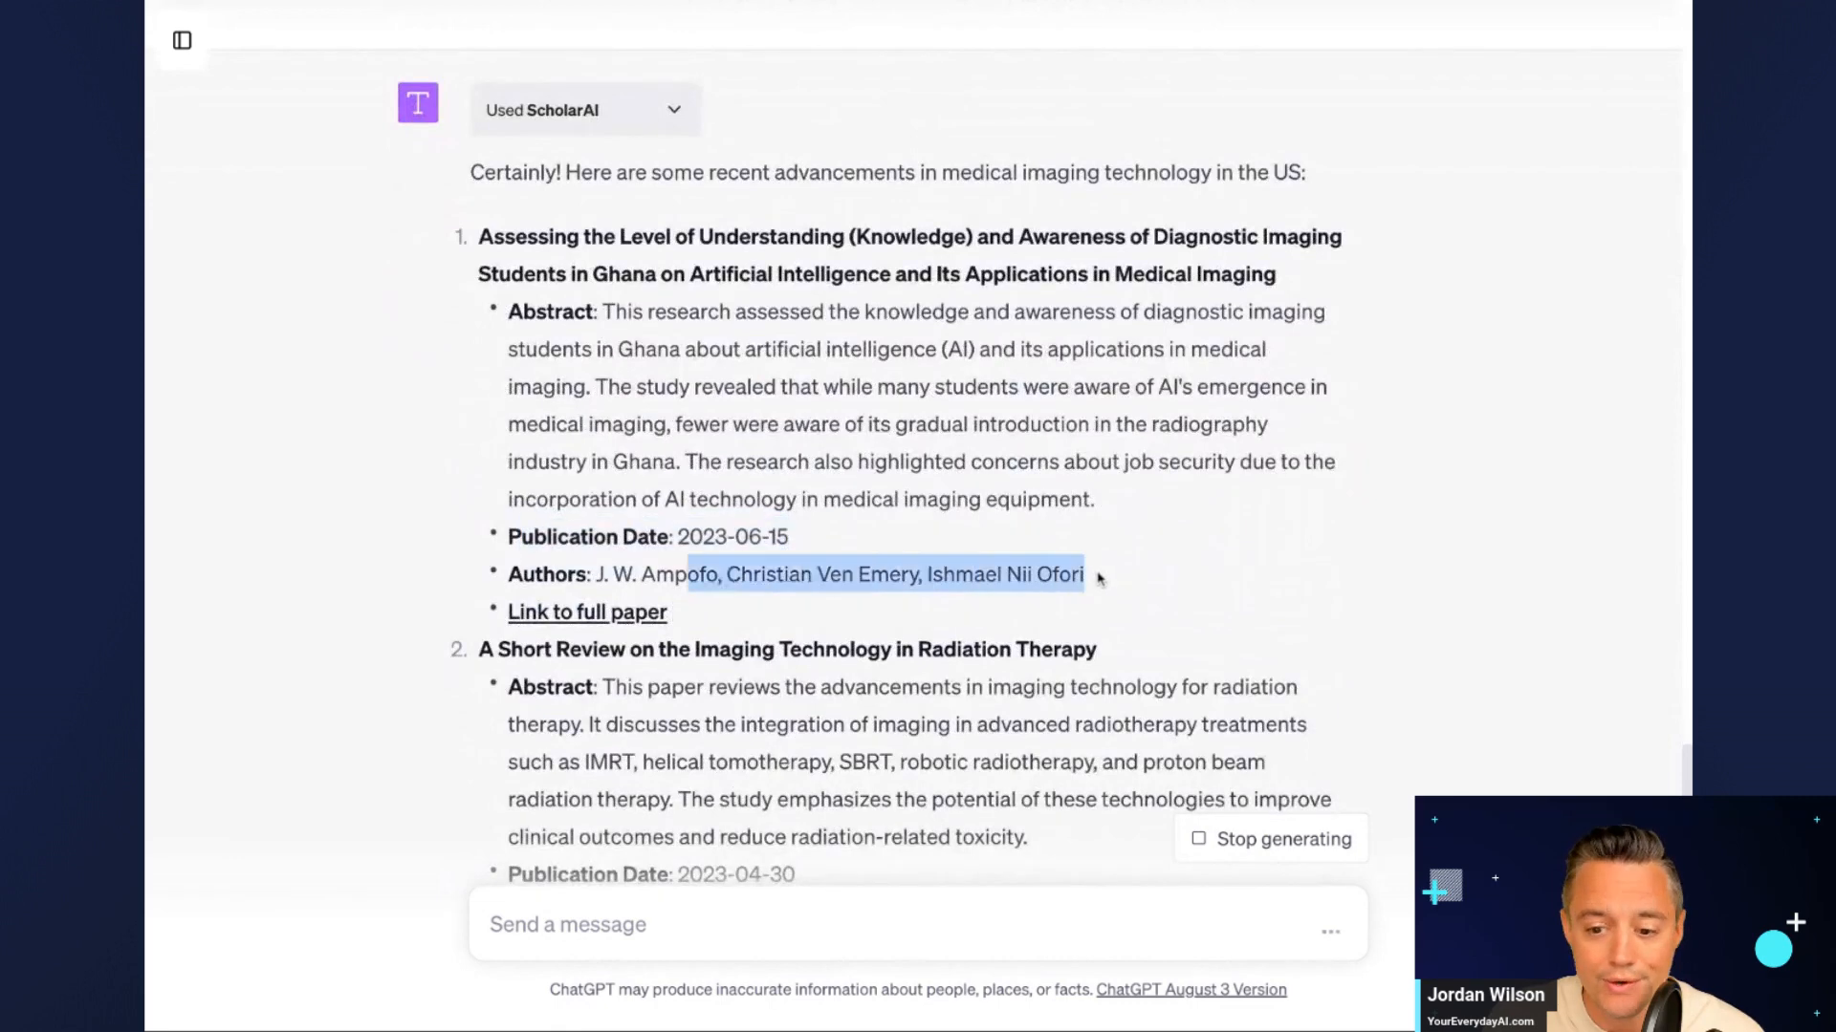
triple_click(1100, 579)
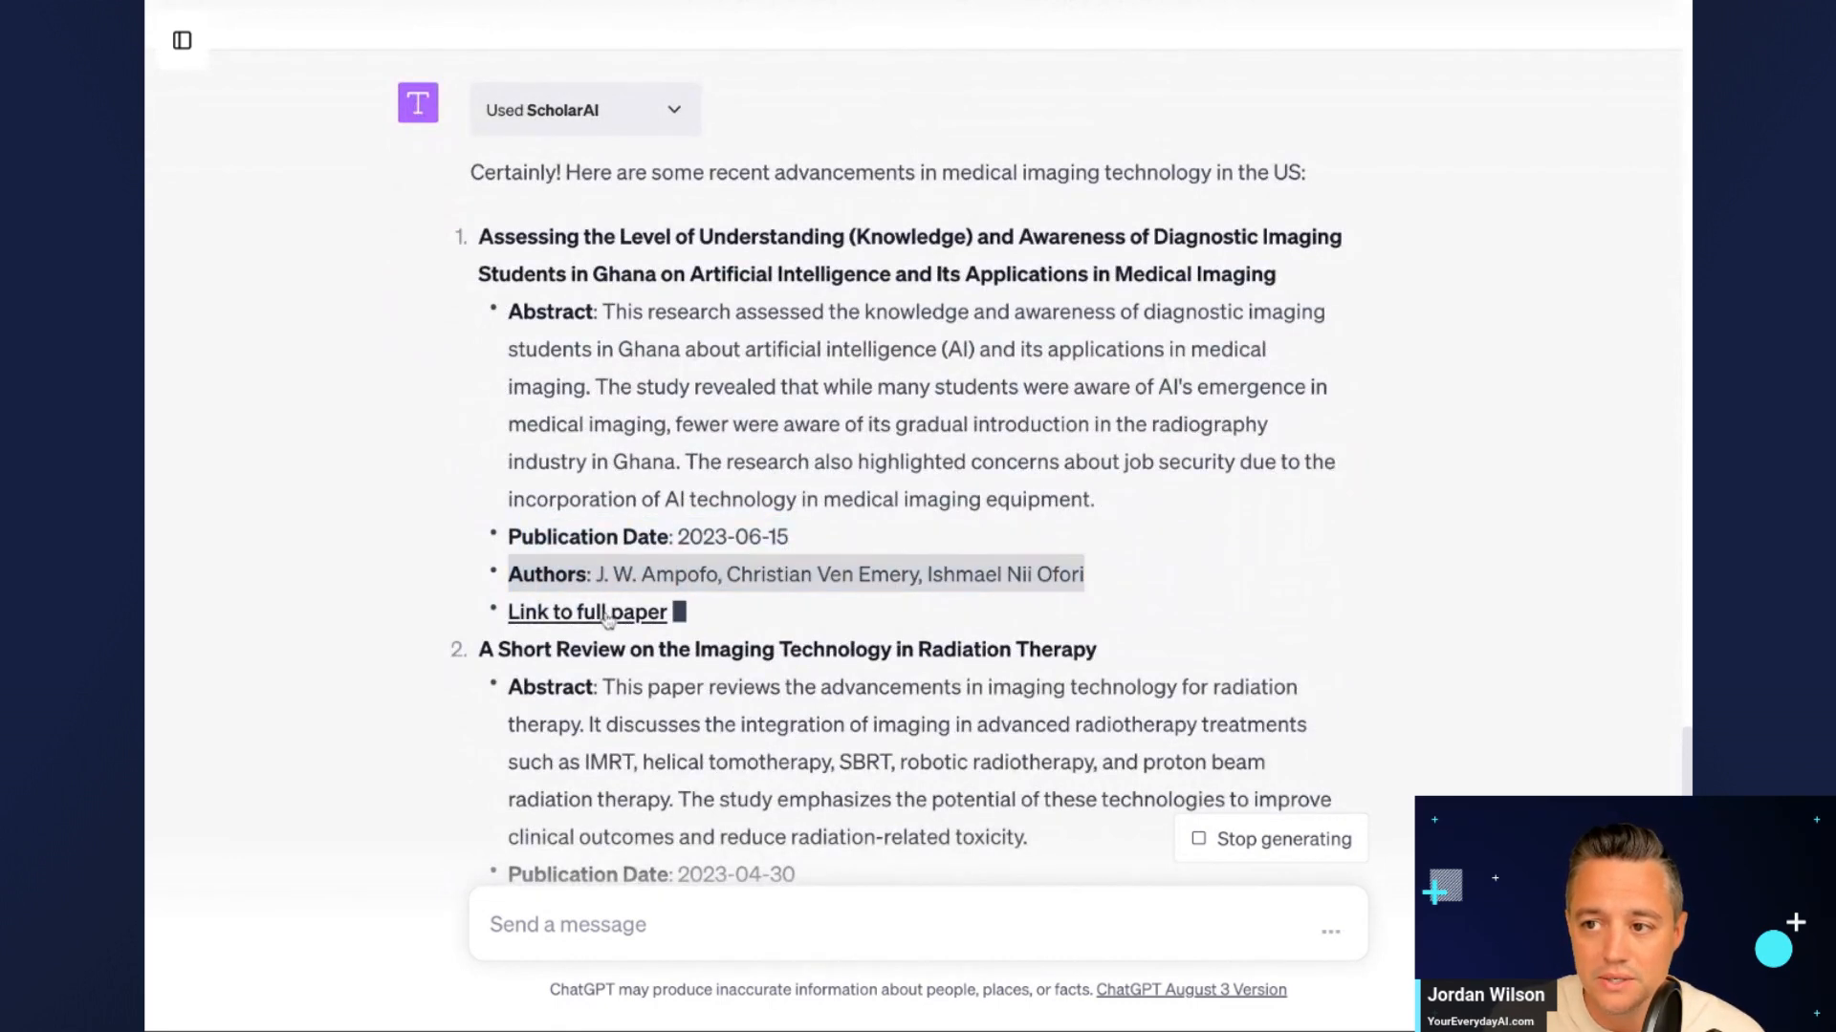
- Open the first listed paper's full text, skim its pages, close it and return to the medical imaging prompt
click(587, 612)
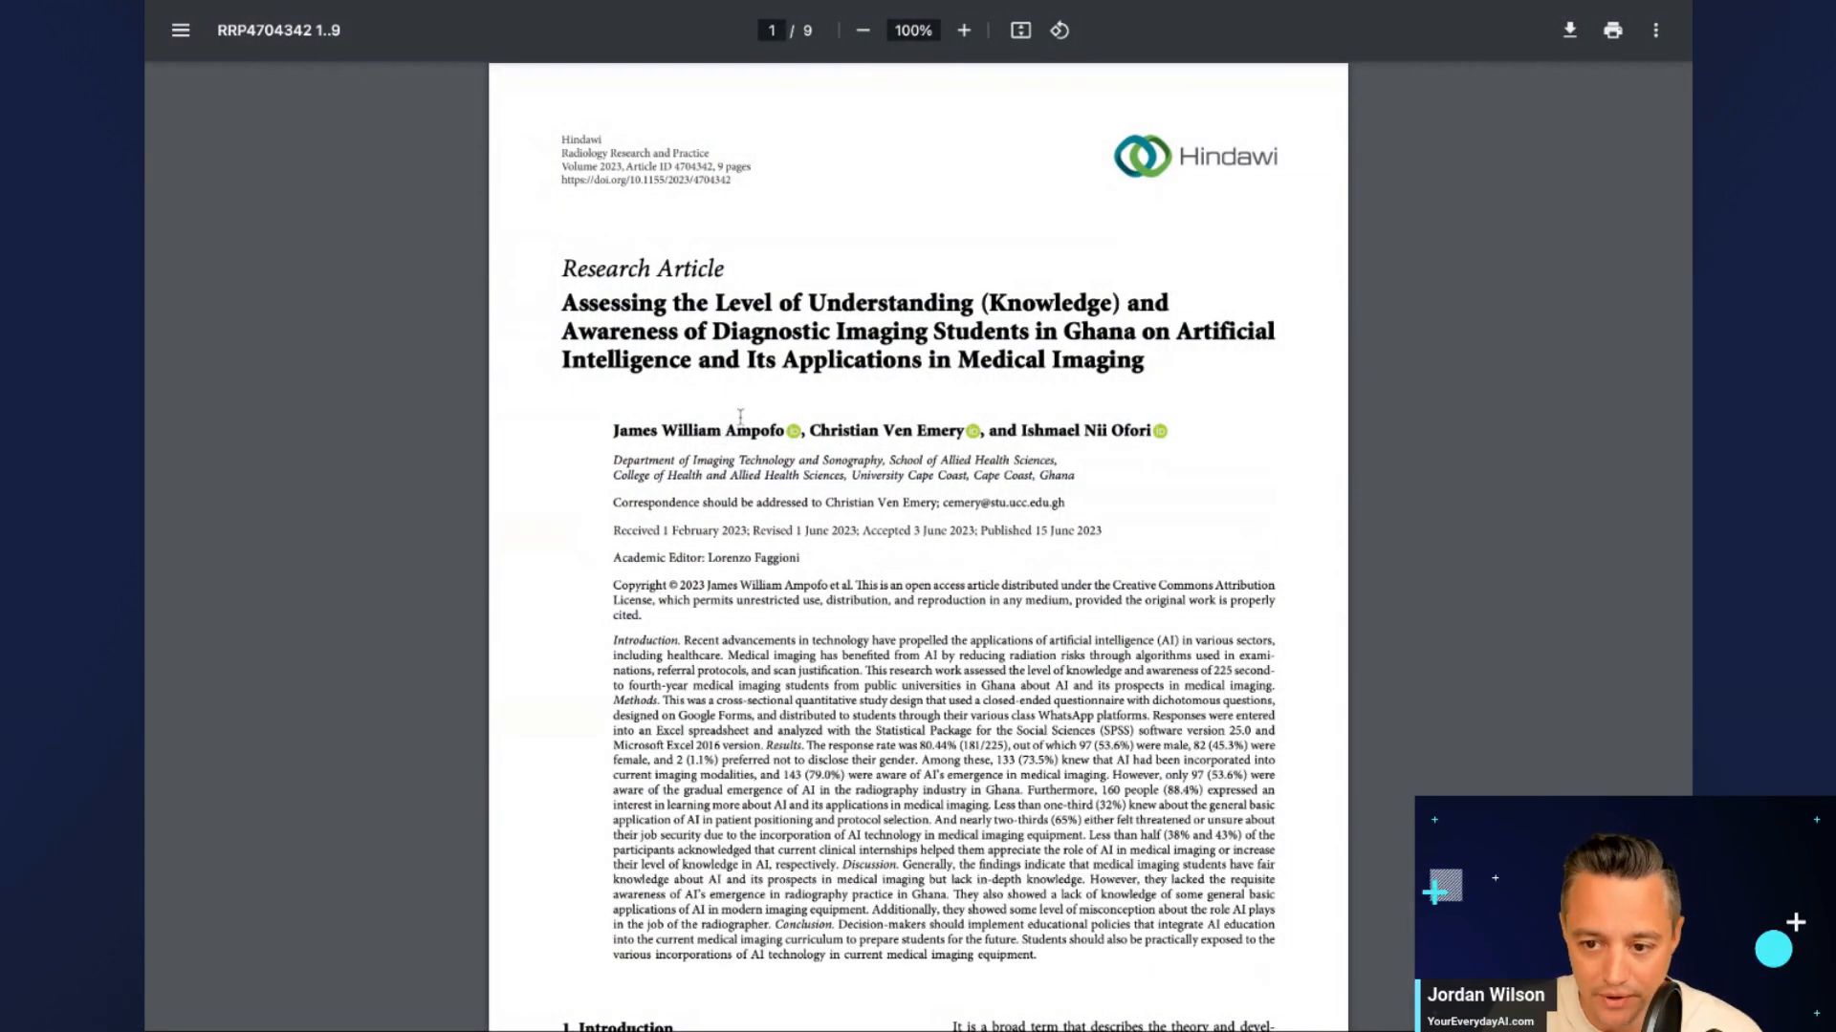
scroll(740, 416, down, 20)
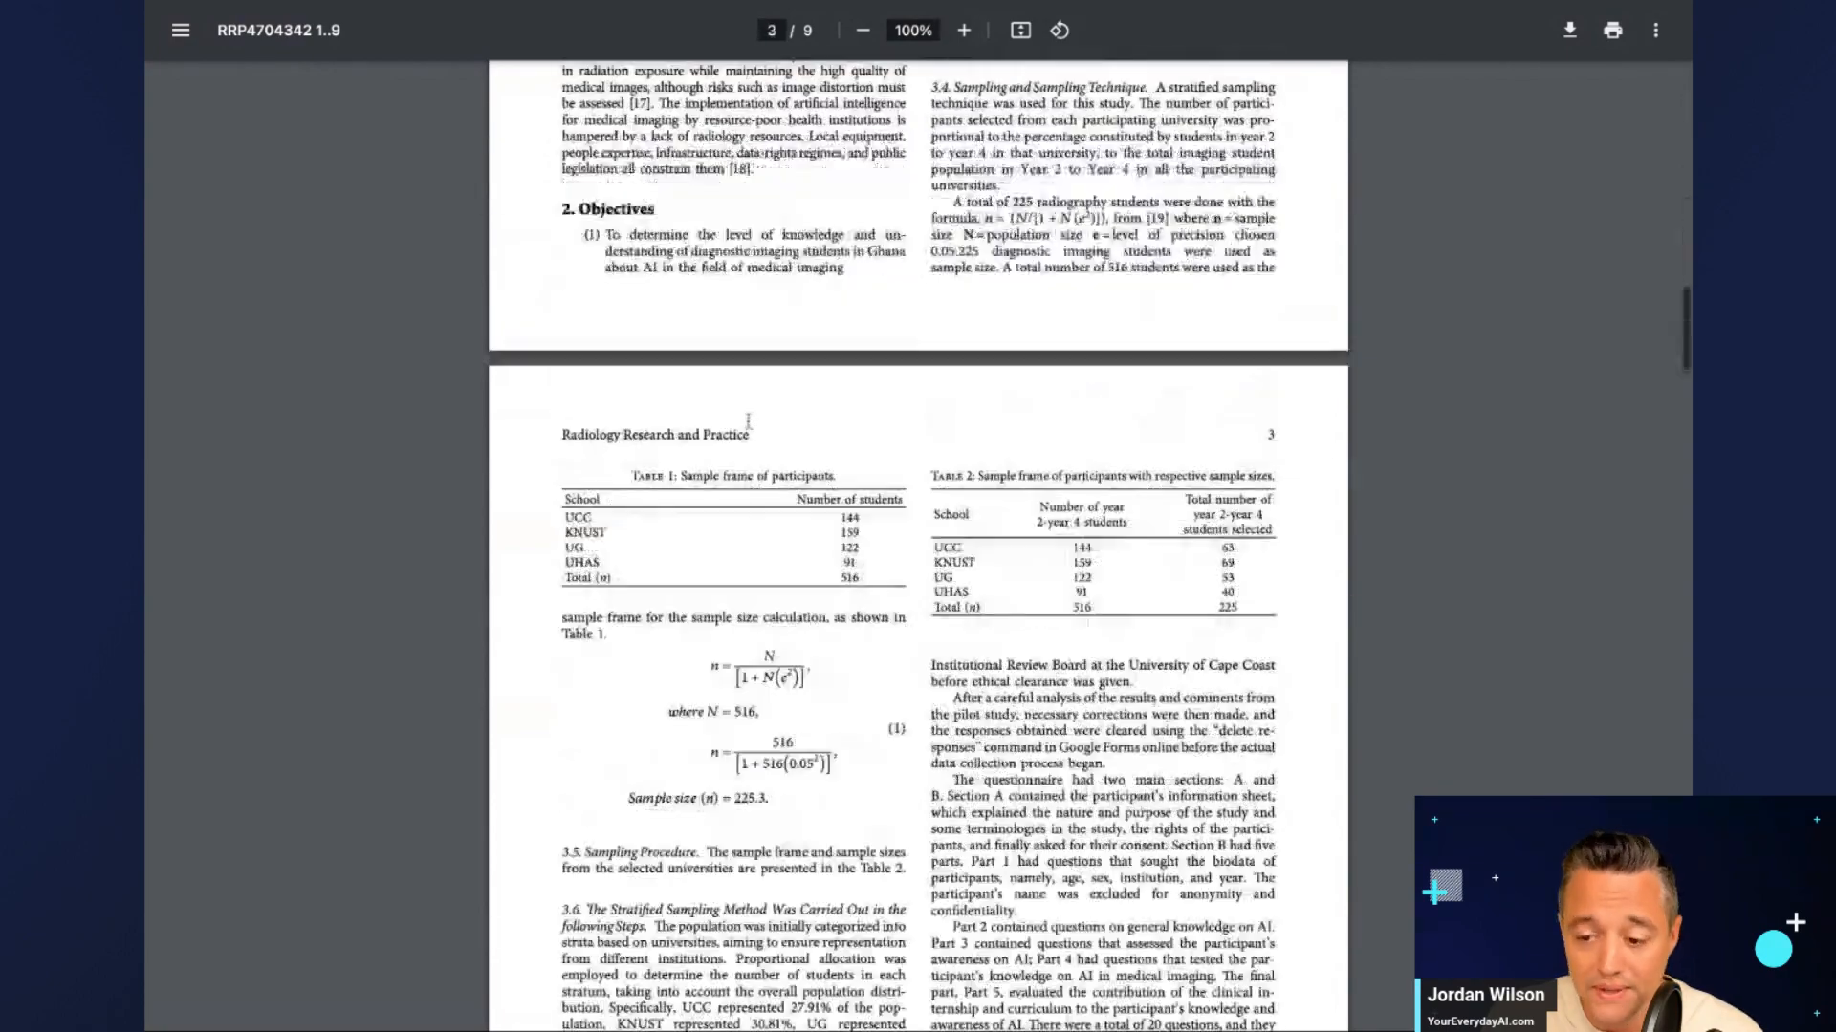
scroll(748, 420, down, 15)
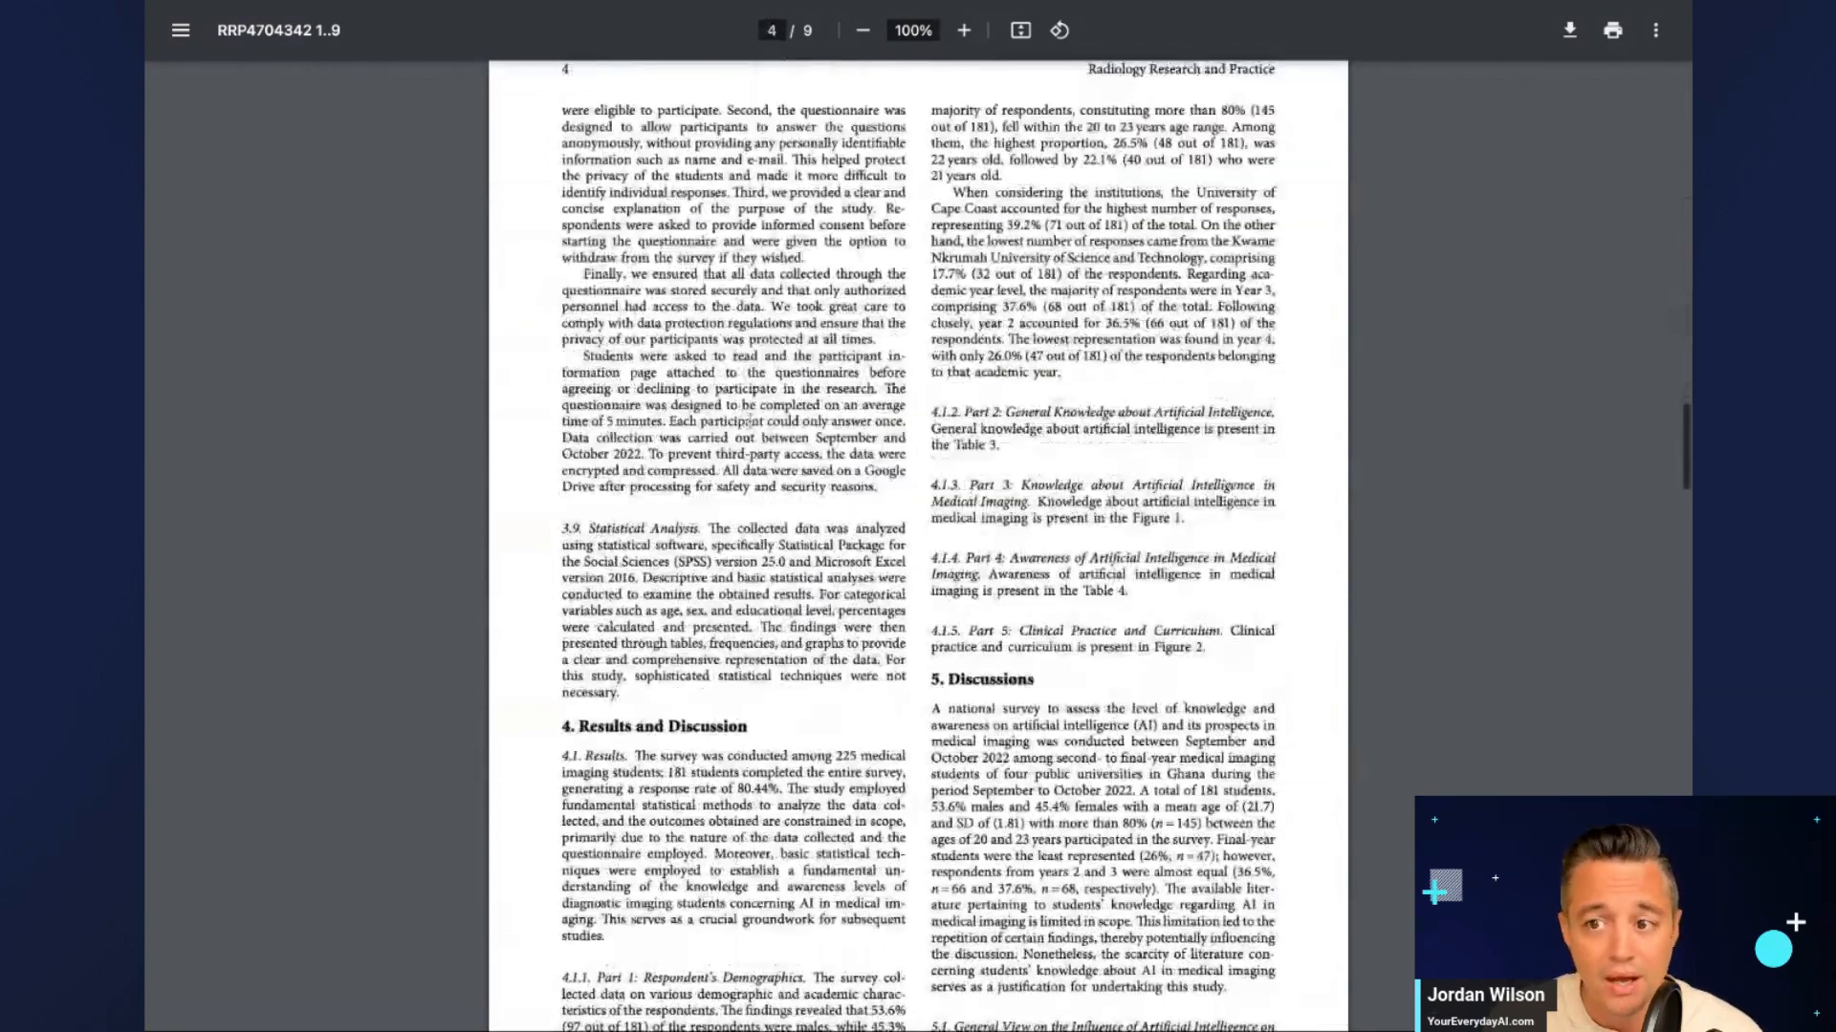
scroll(748, 421, down, 3)
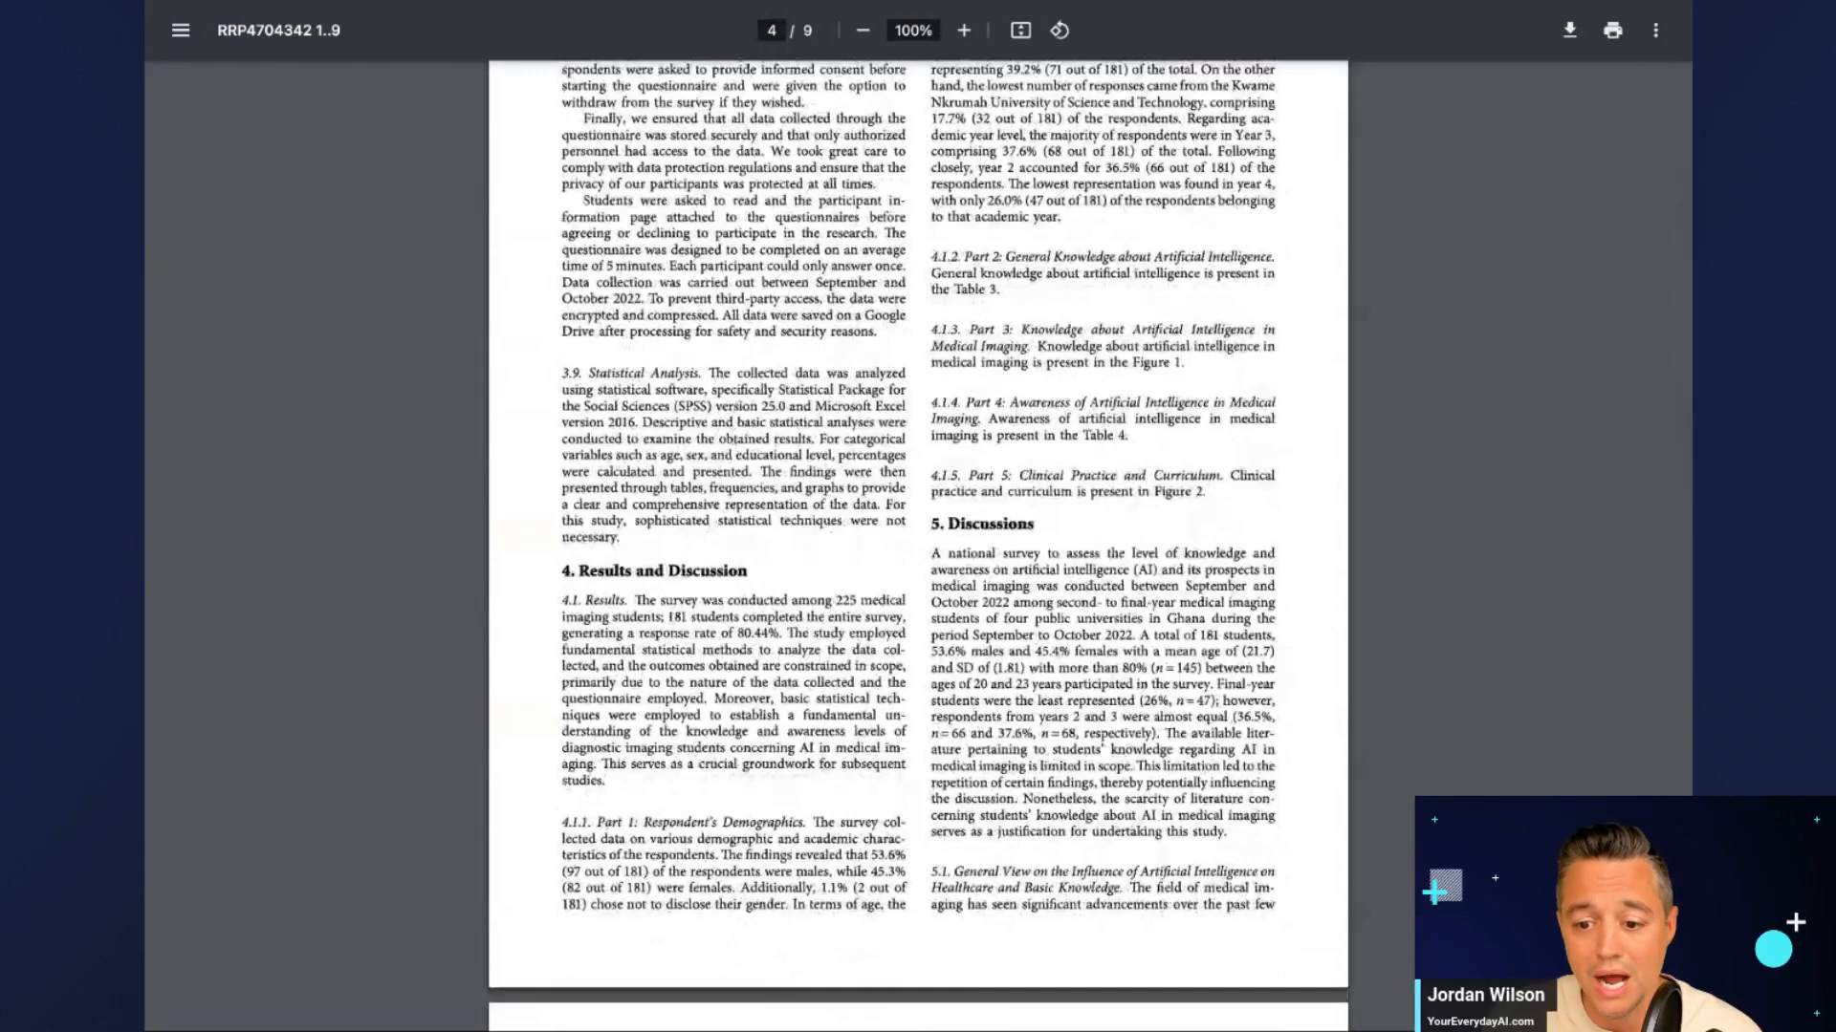
key(ctrl+w)
scroll(627, 345, up, 2)
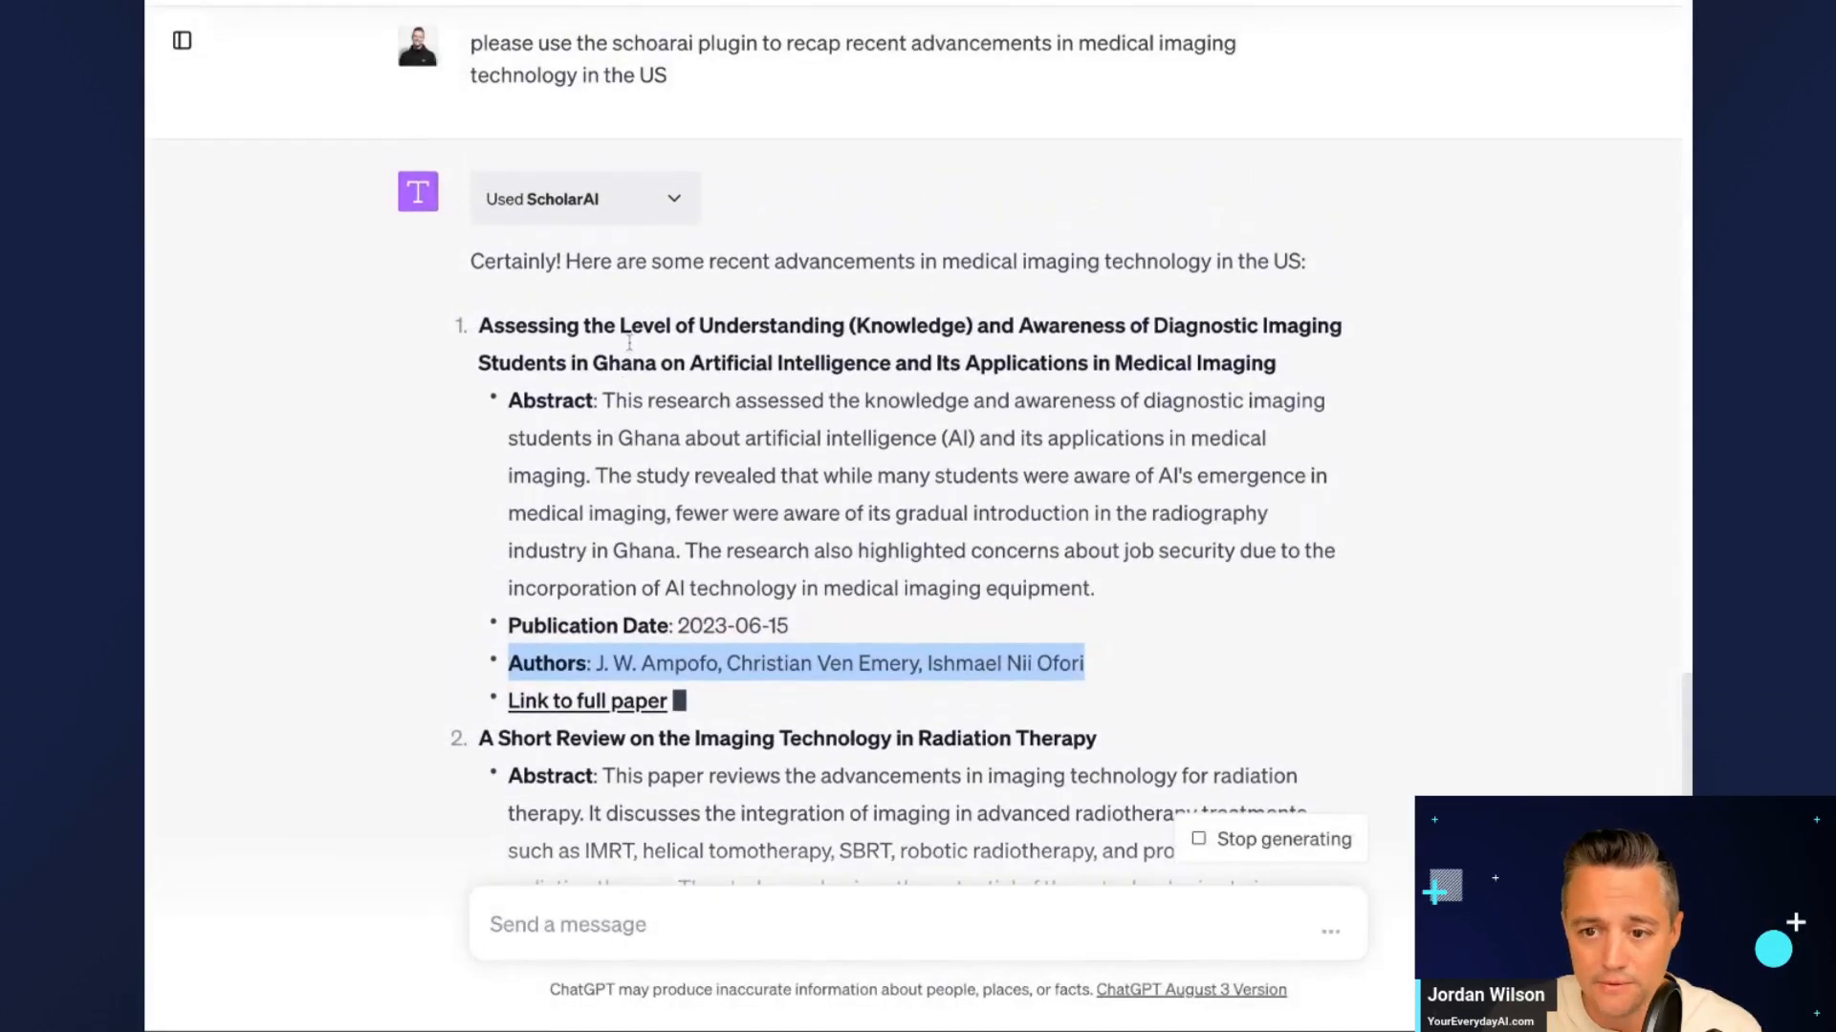
scroll(629, 342, up, 3)
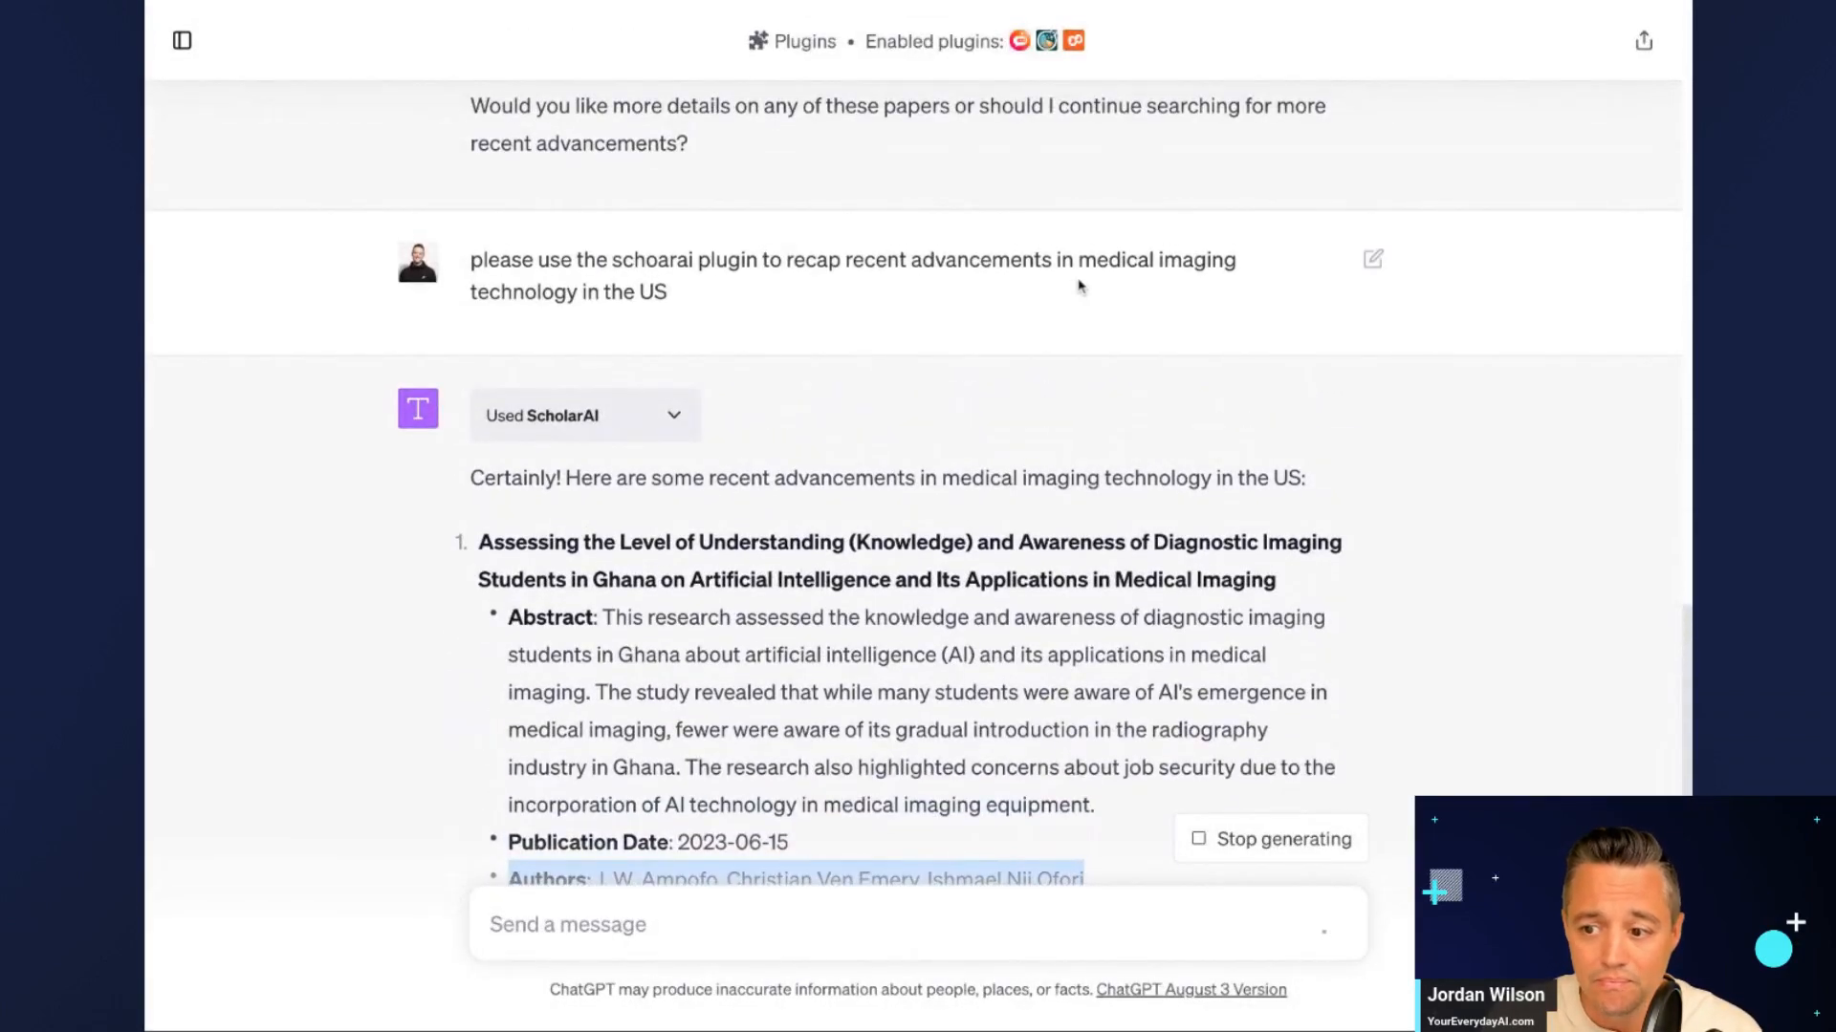
drag(1079, 260, 667, 292)
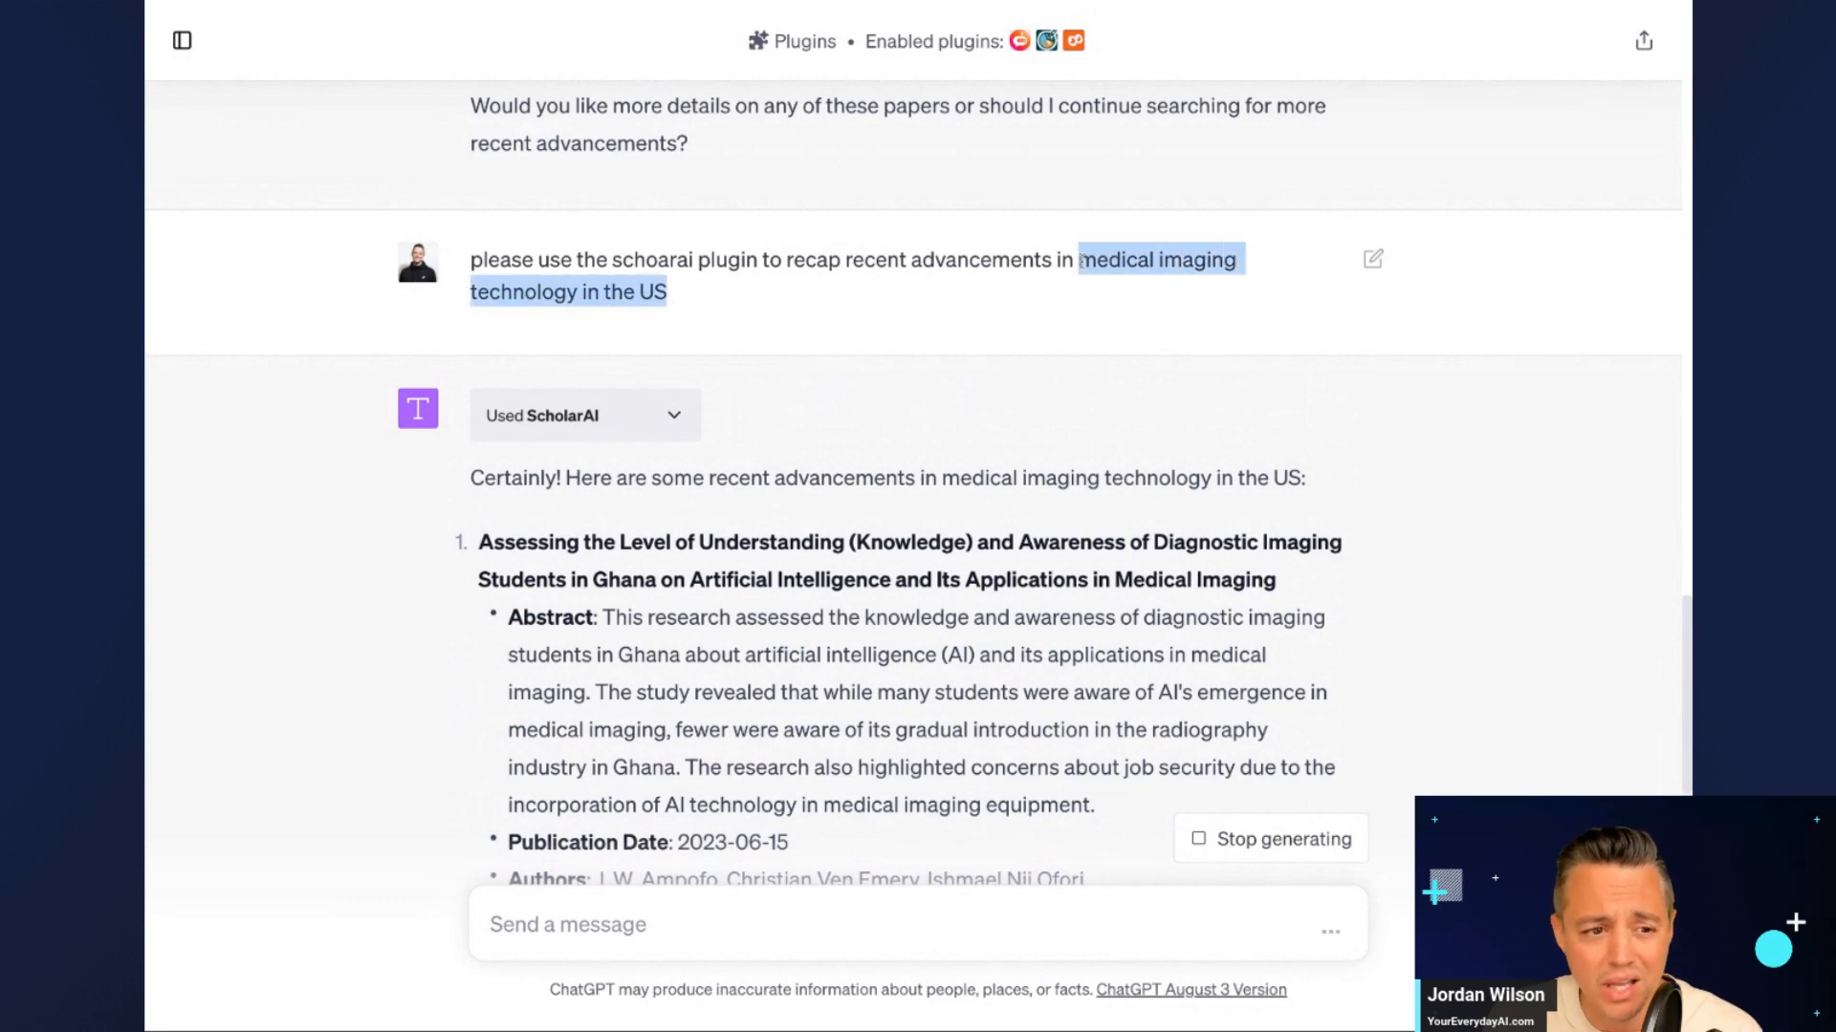
drag(1082, 260, 668, 292)
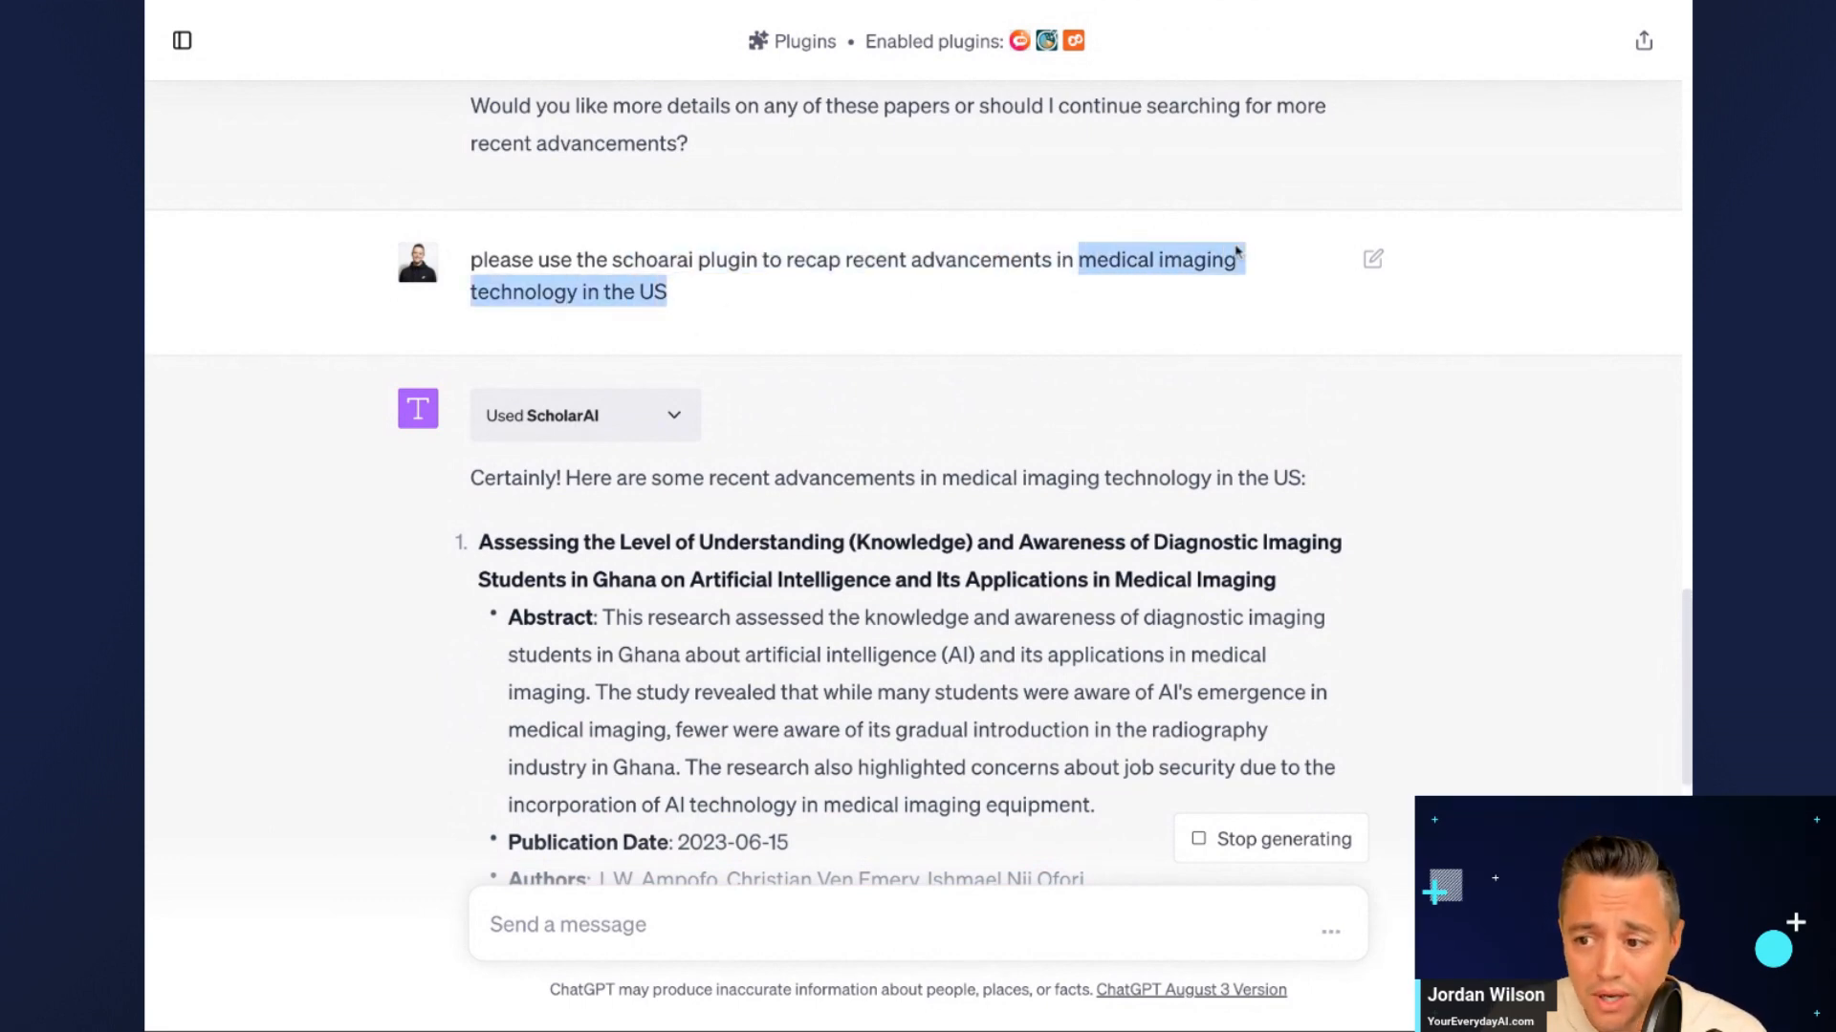
click(733, 260)
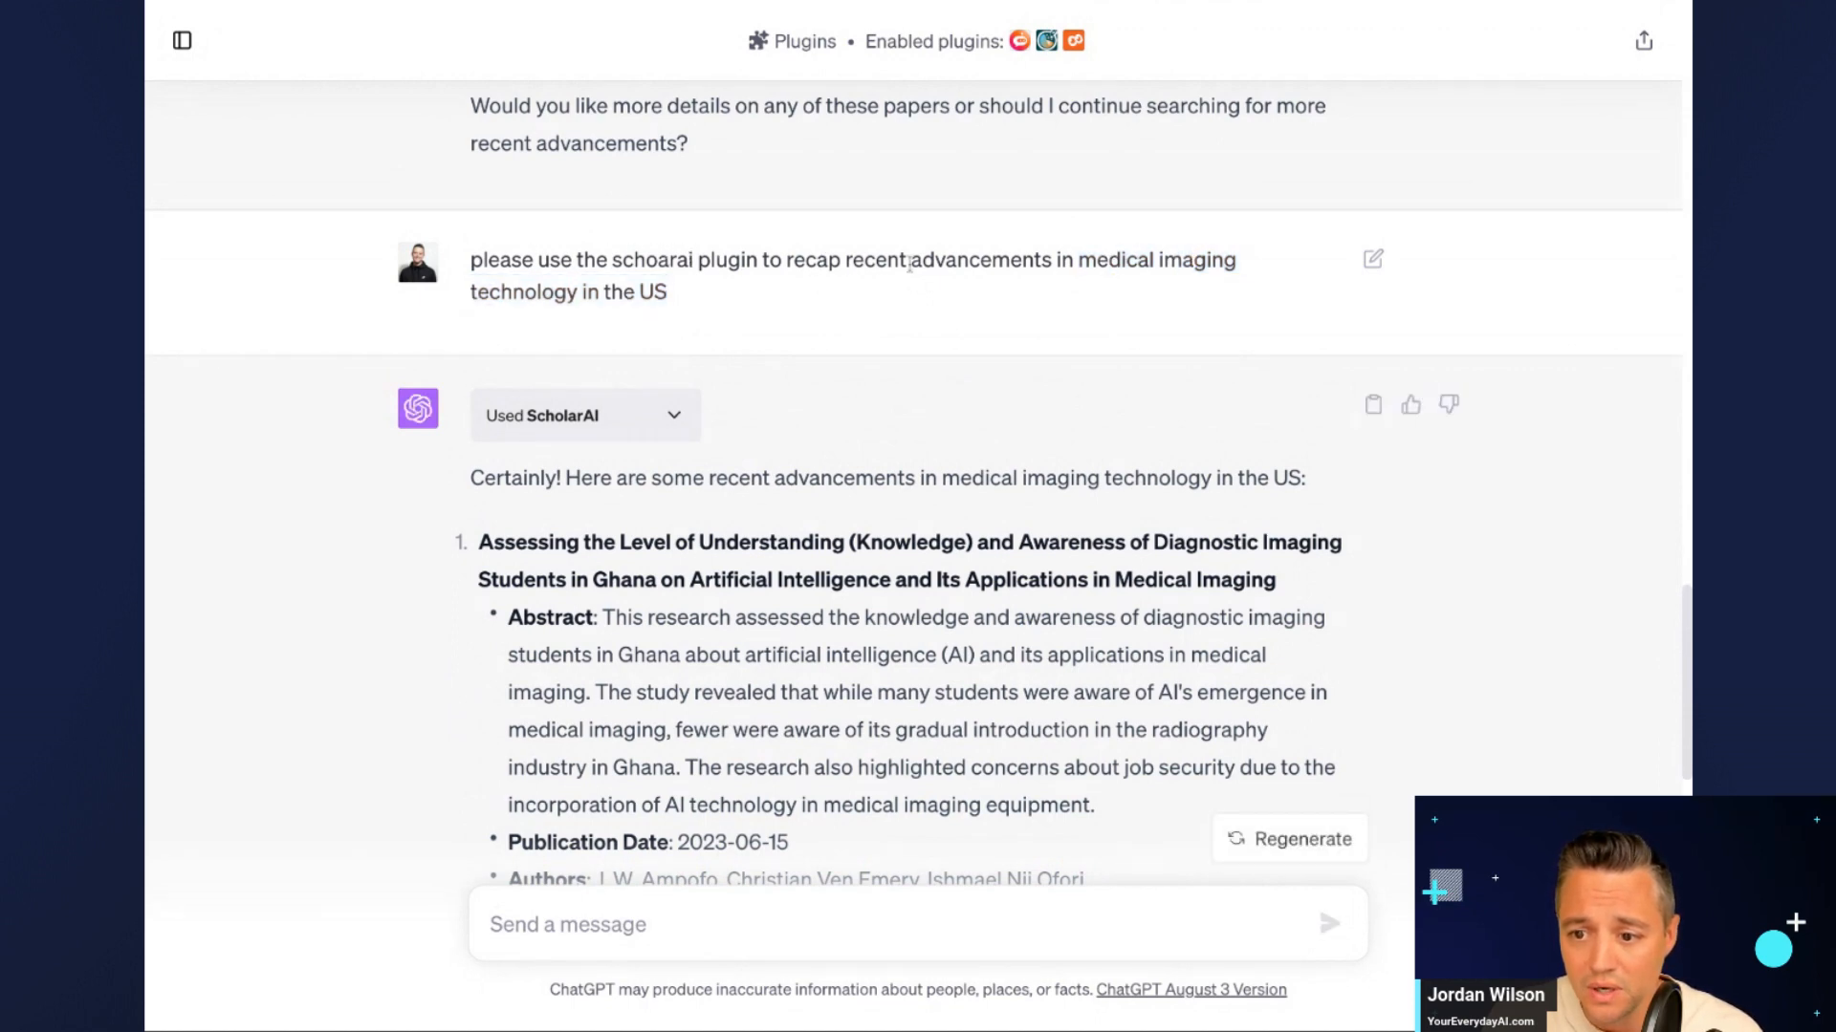
- Search Google for the prompt's phrase "recent advancements in medical imaging technology" and look through the first results
mouse_move(847, 260)
mouse_down()
mouse_move(1213, 260)
mouse_move(555, 292)
mouse_move(991, 260)
mouse_move(851, 260)
mouse_up()
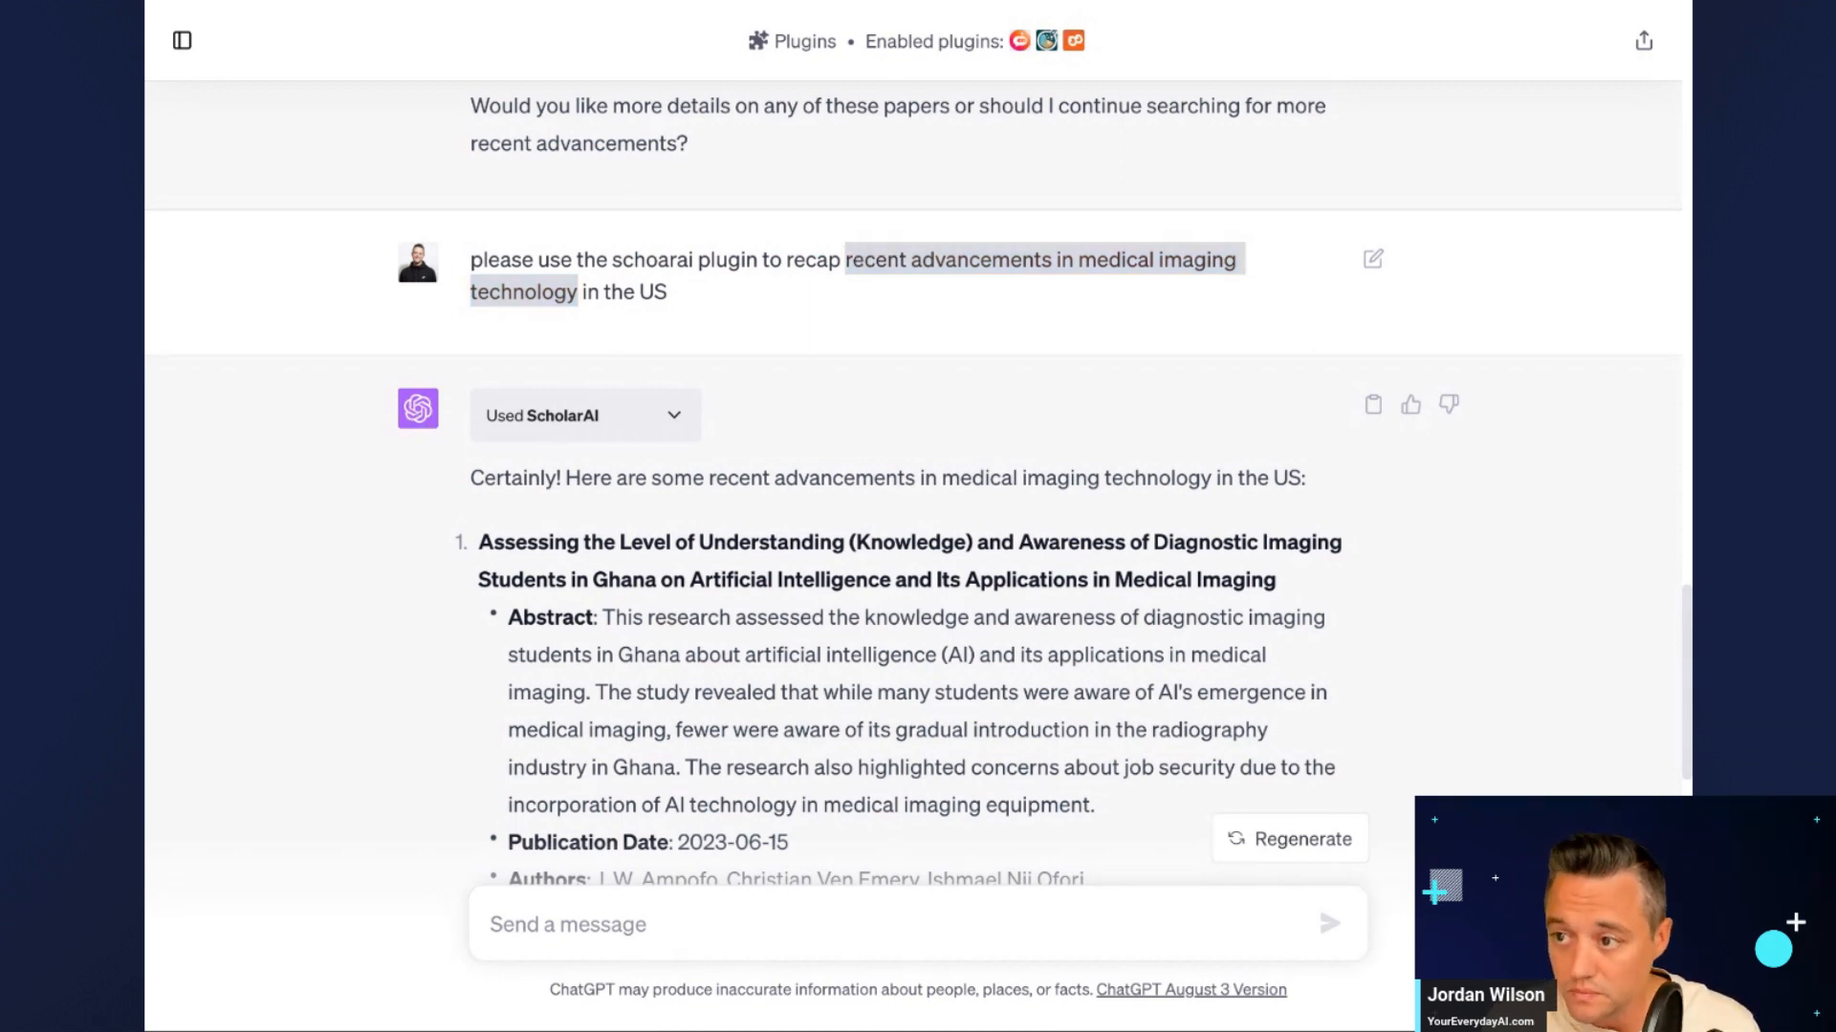
key(ctrl+Tab)
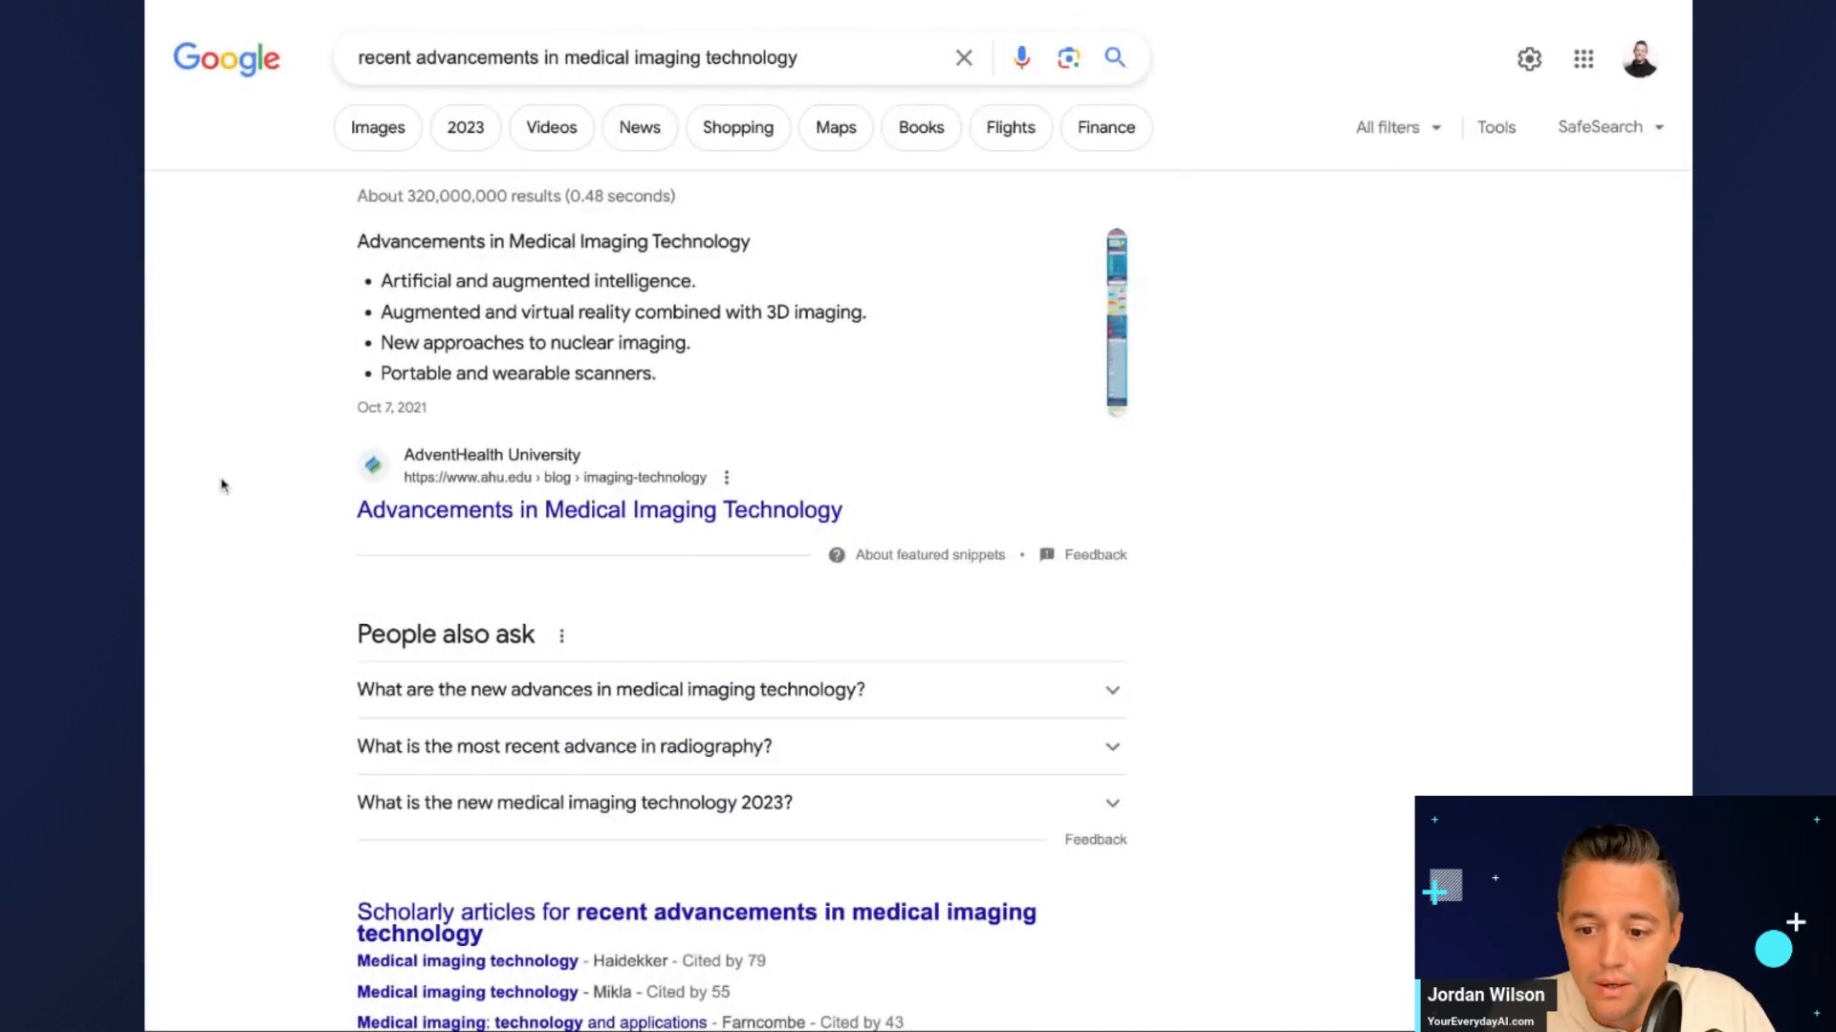
scroll(222, 480, down, 4)
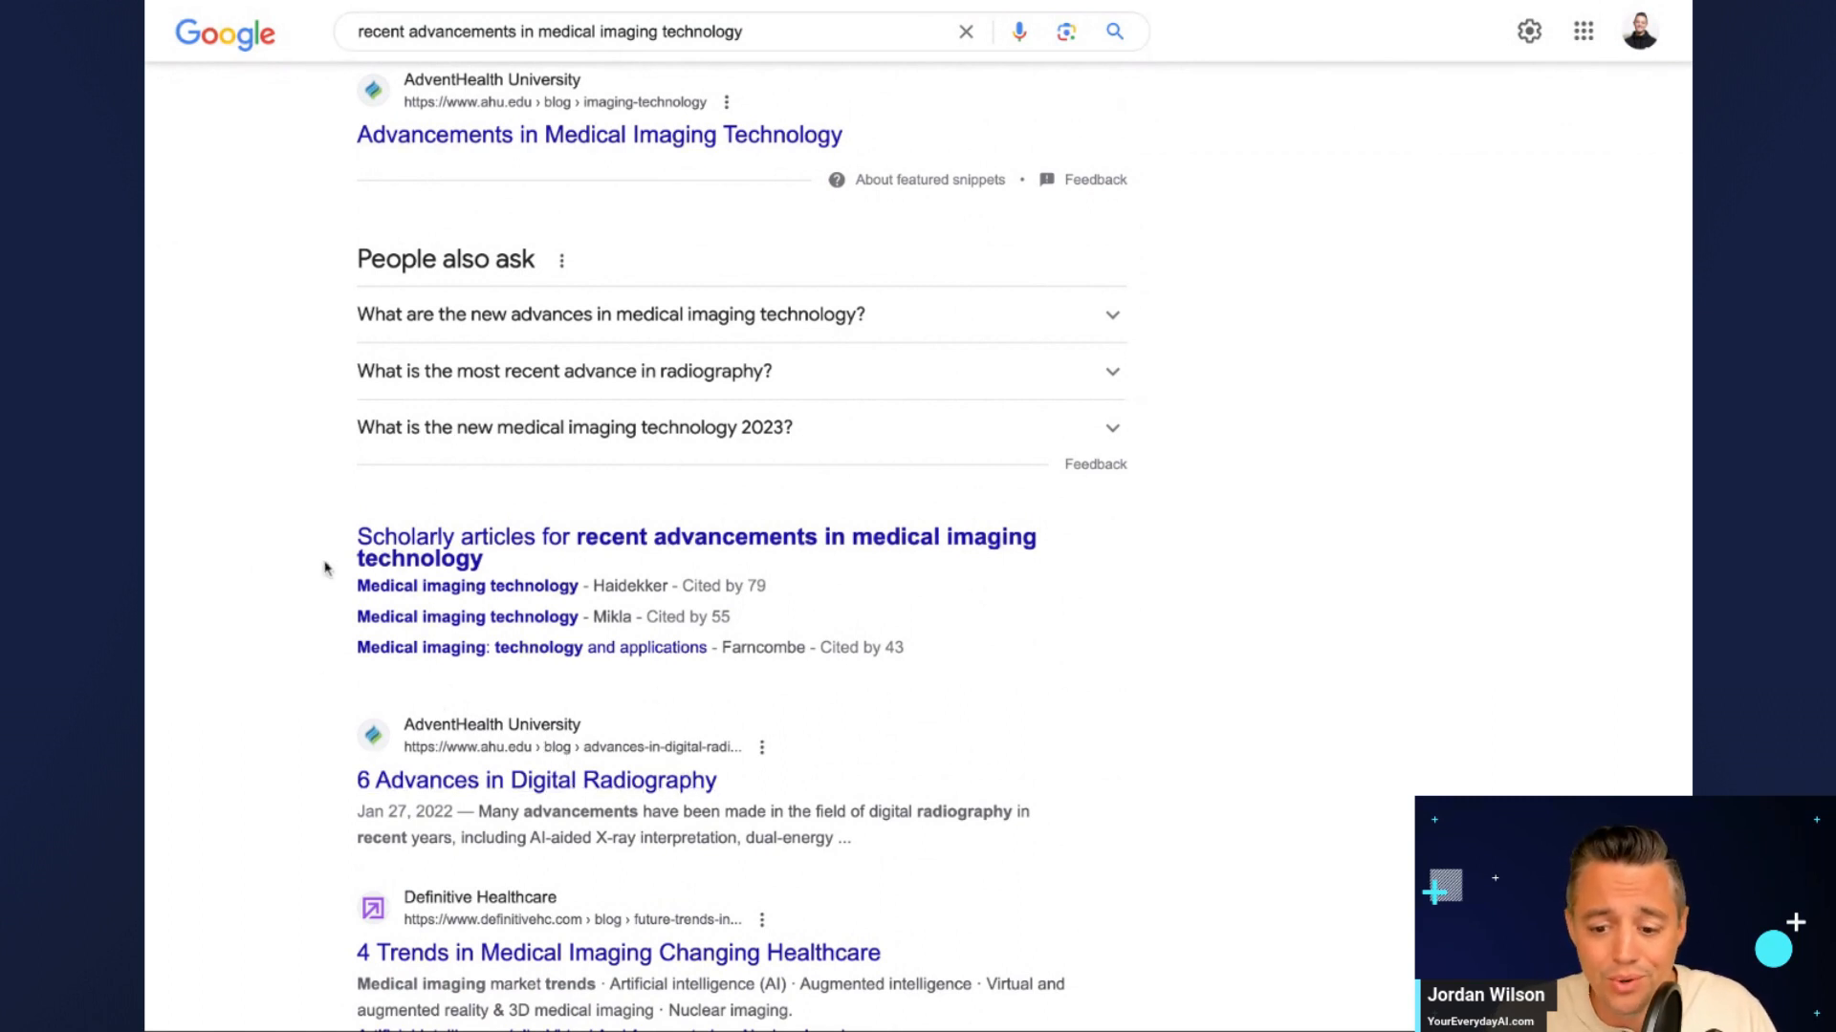
scroll(325, 569, down, 3)
scroll(308, 602, down, 2)
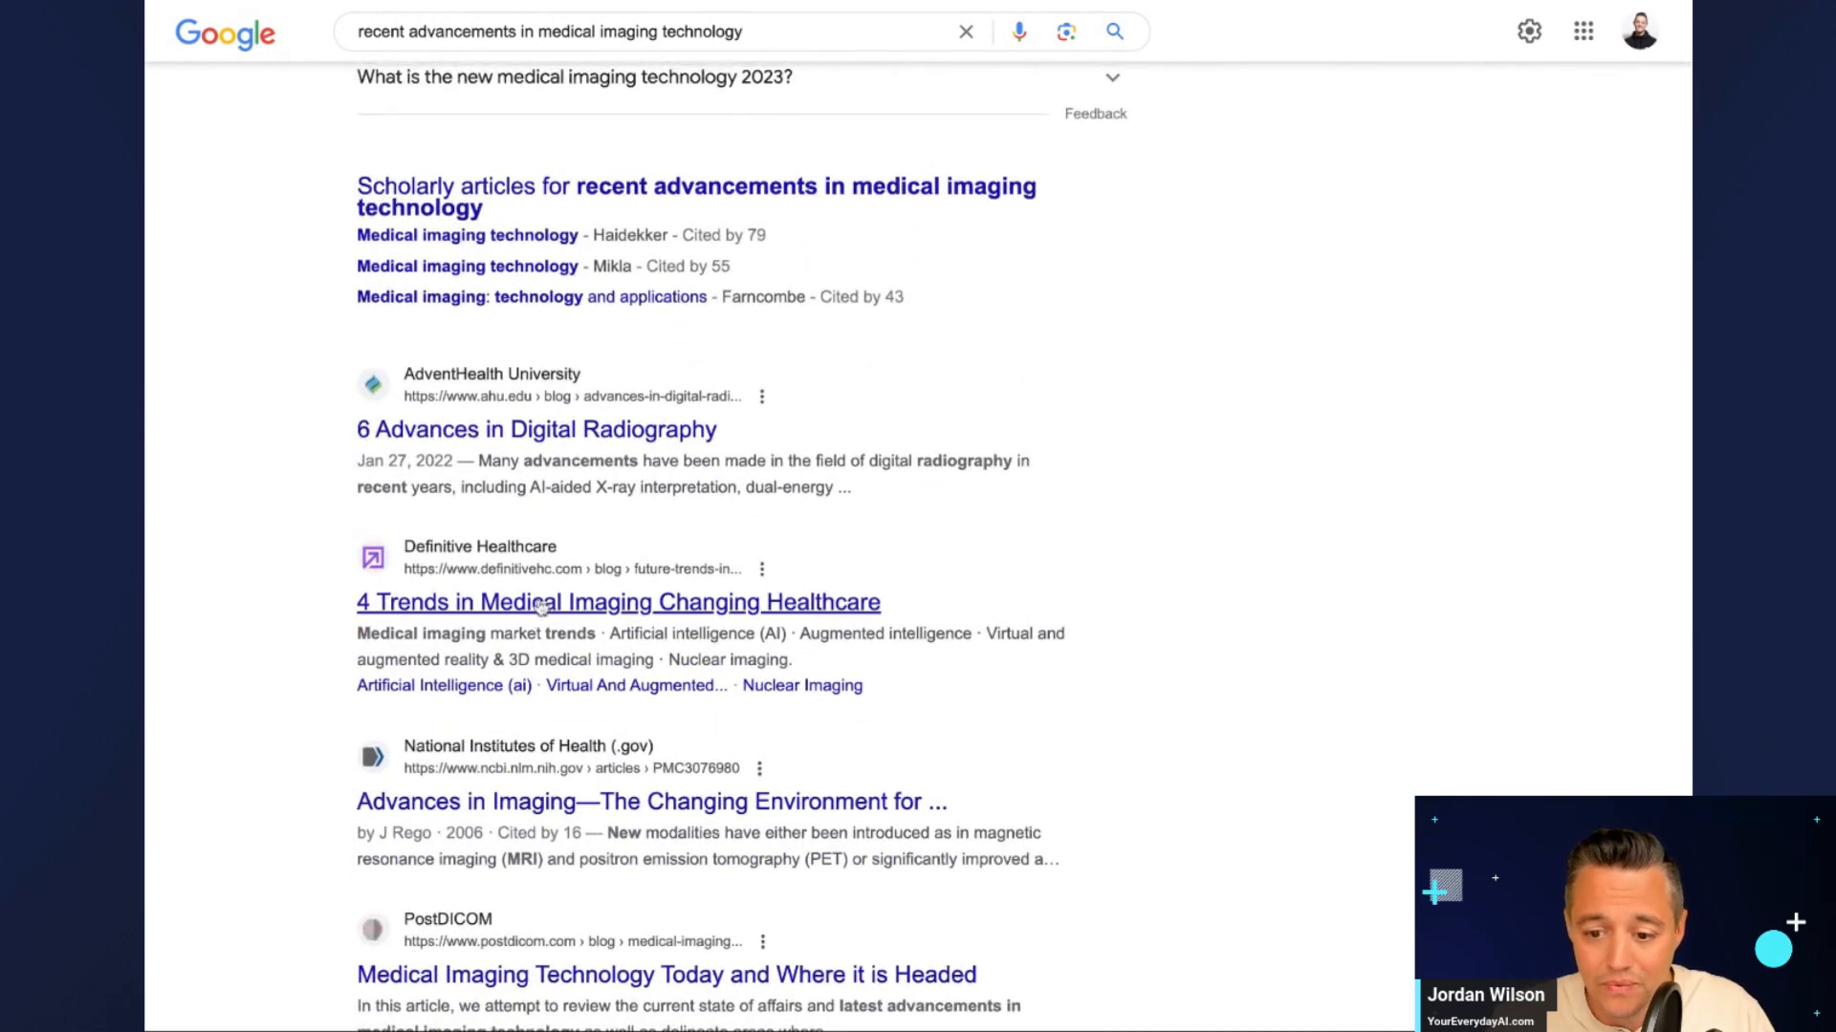
- Open the Definitive Healthcare article "4 Trends in Medical Imaging Changing Healthcare", skim it and return to the search results
click(543, 606)
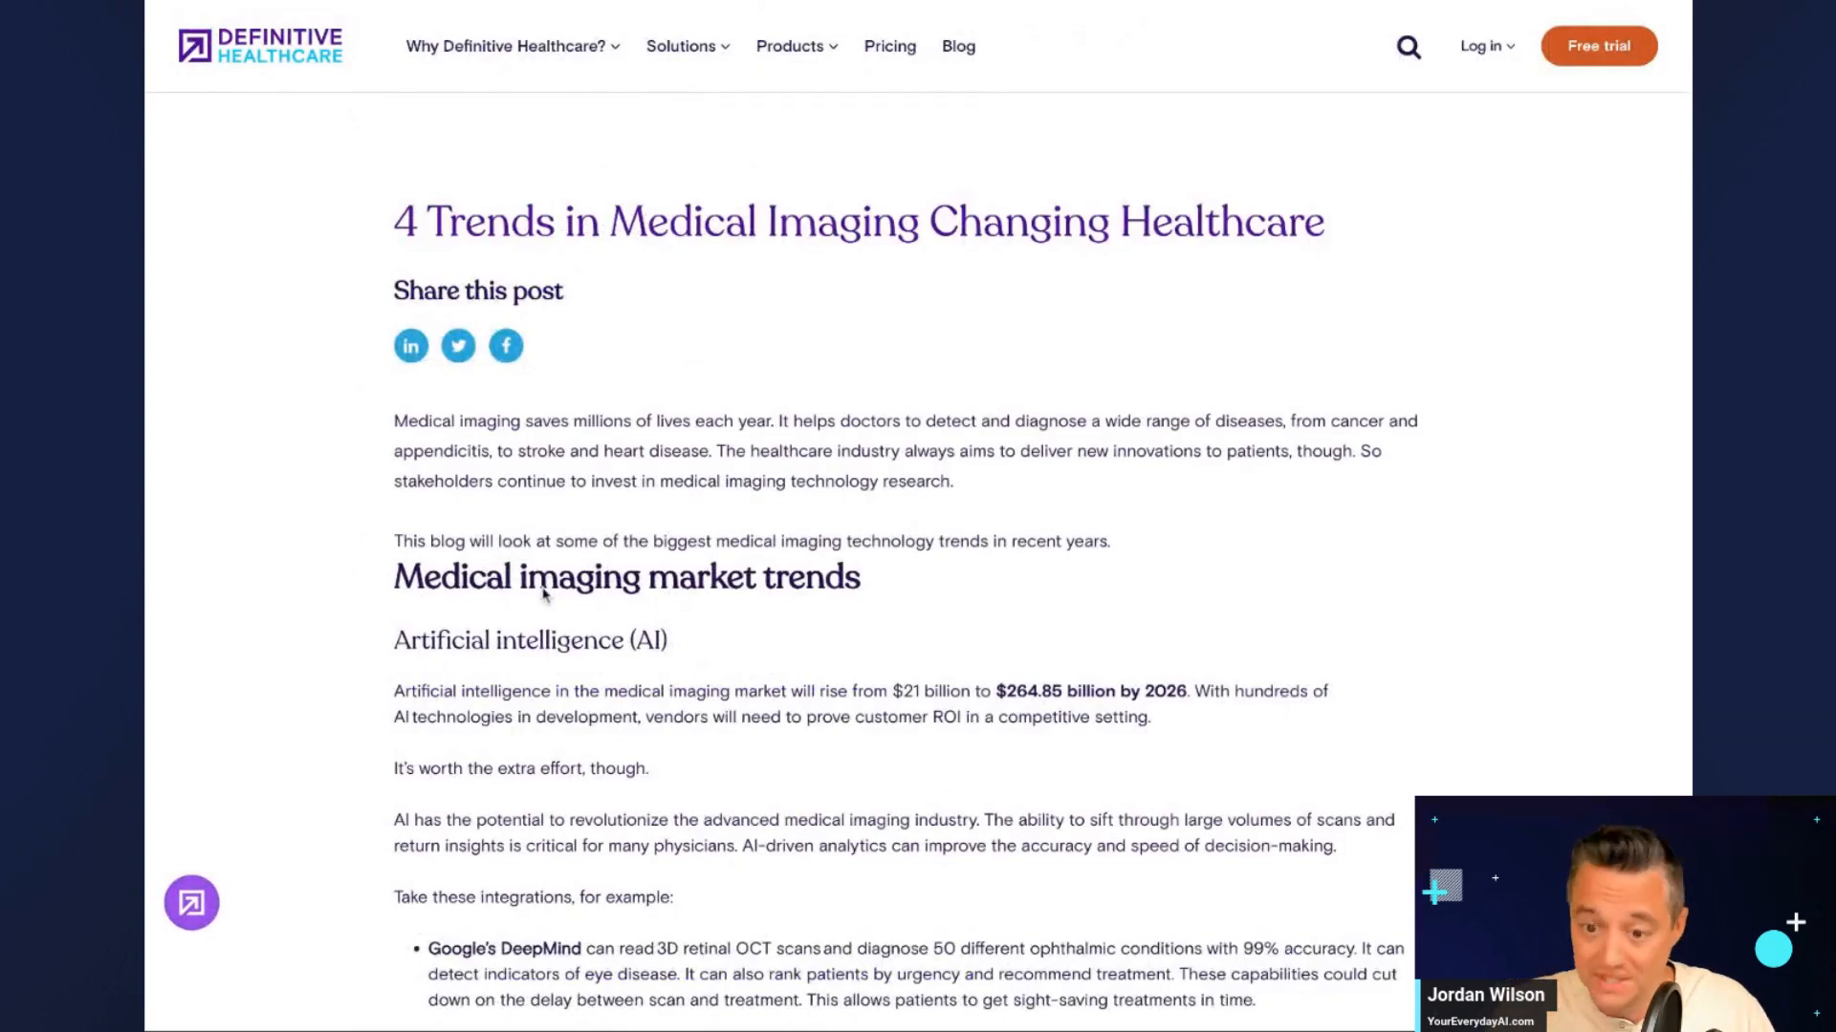
scroll(560, 502, down, 15)
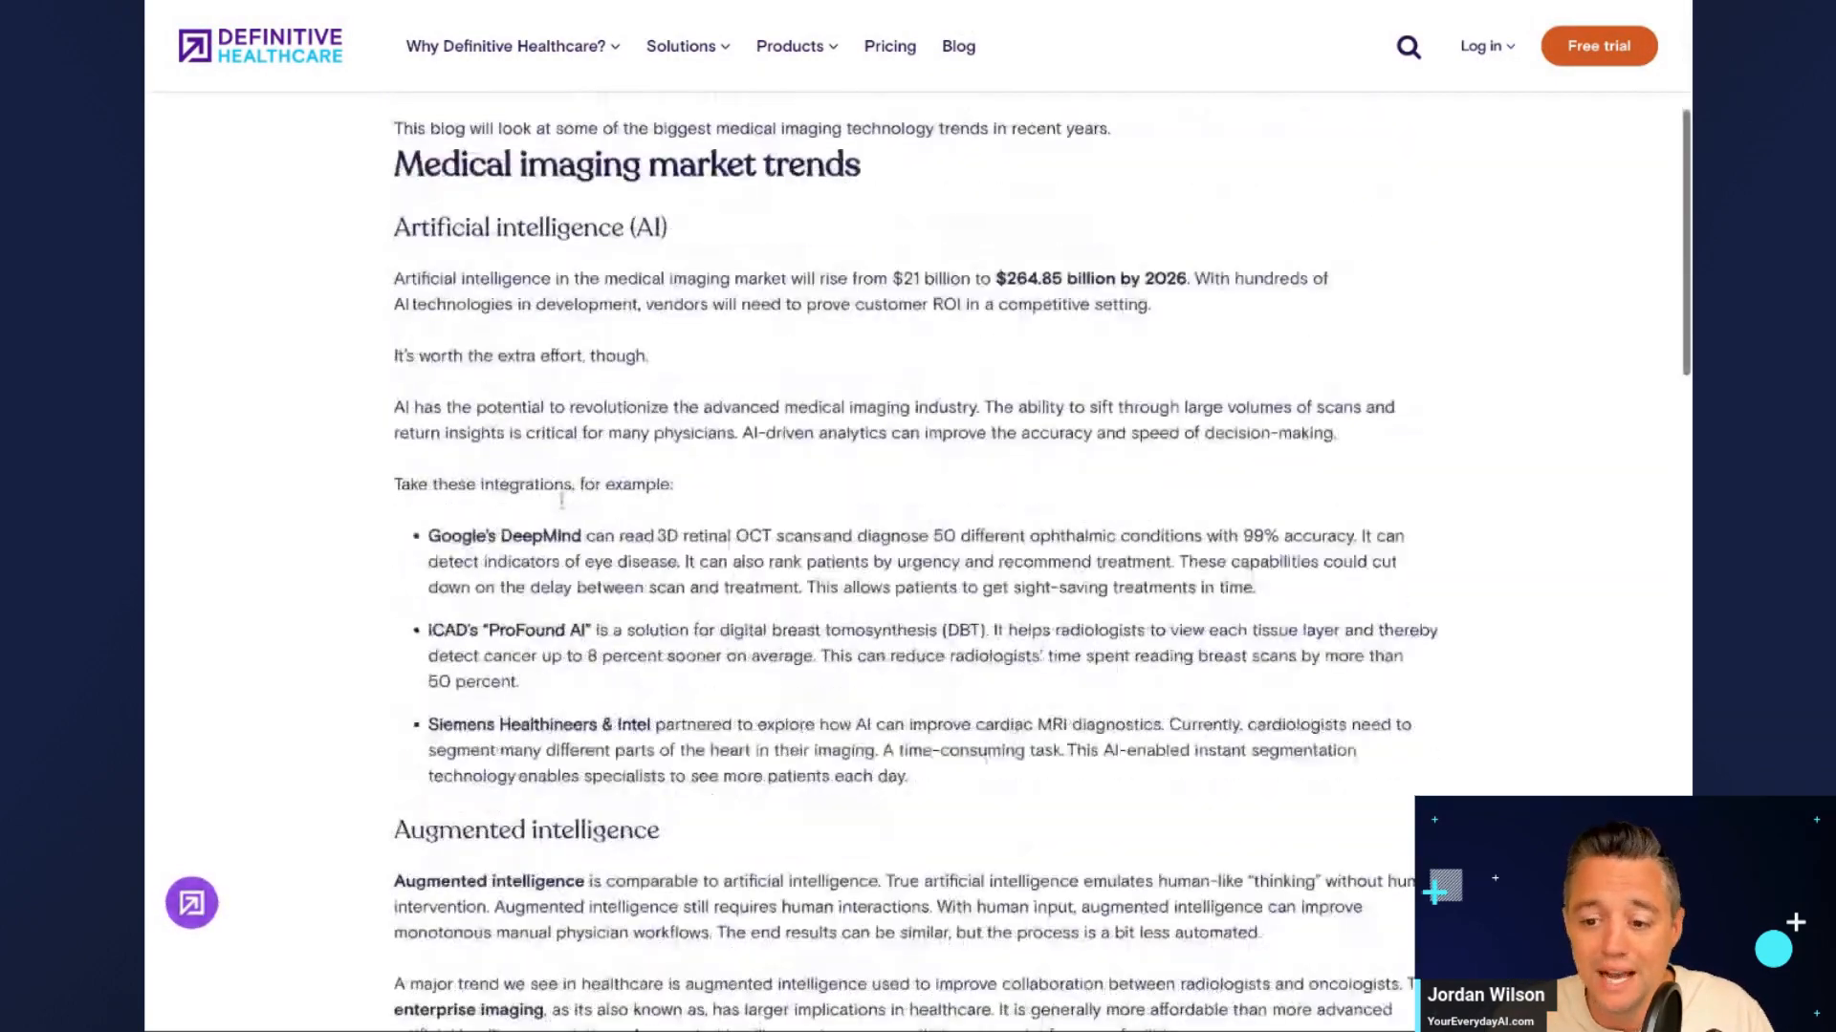
scroll(561, 505, down, 15)
scroll(562, 505, up, 20)
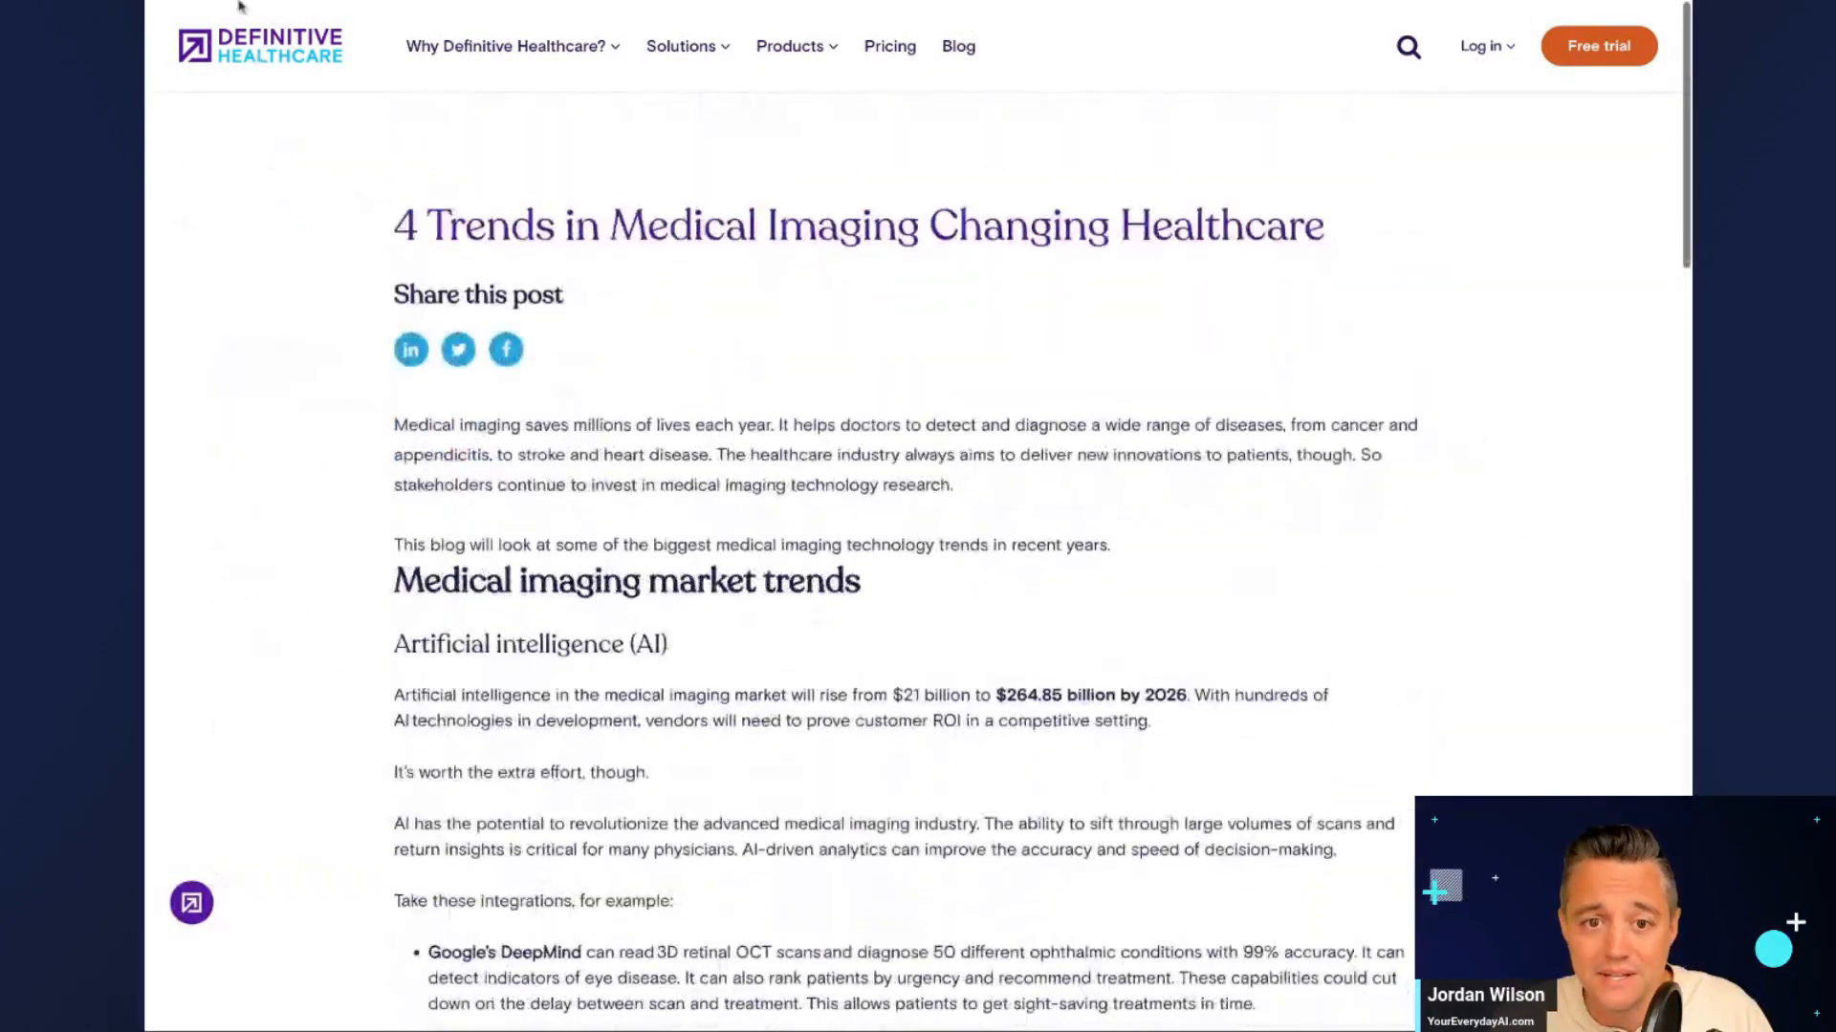
click(238, 6)
- Open the Radiology Business article "8 trends in radiology technology to watch in 2023" from the results, skim it and return to ChatGPT
scroll(602, 361, down, 15)
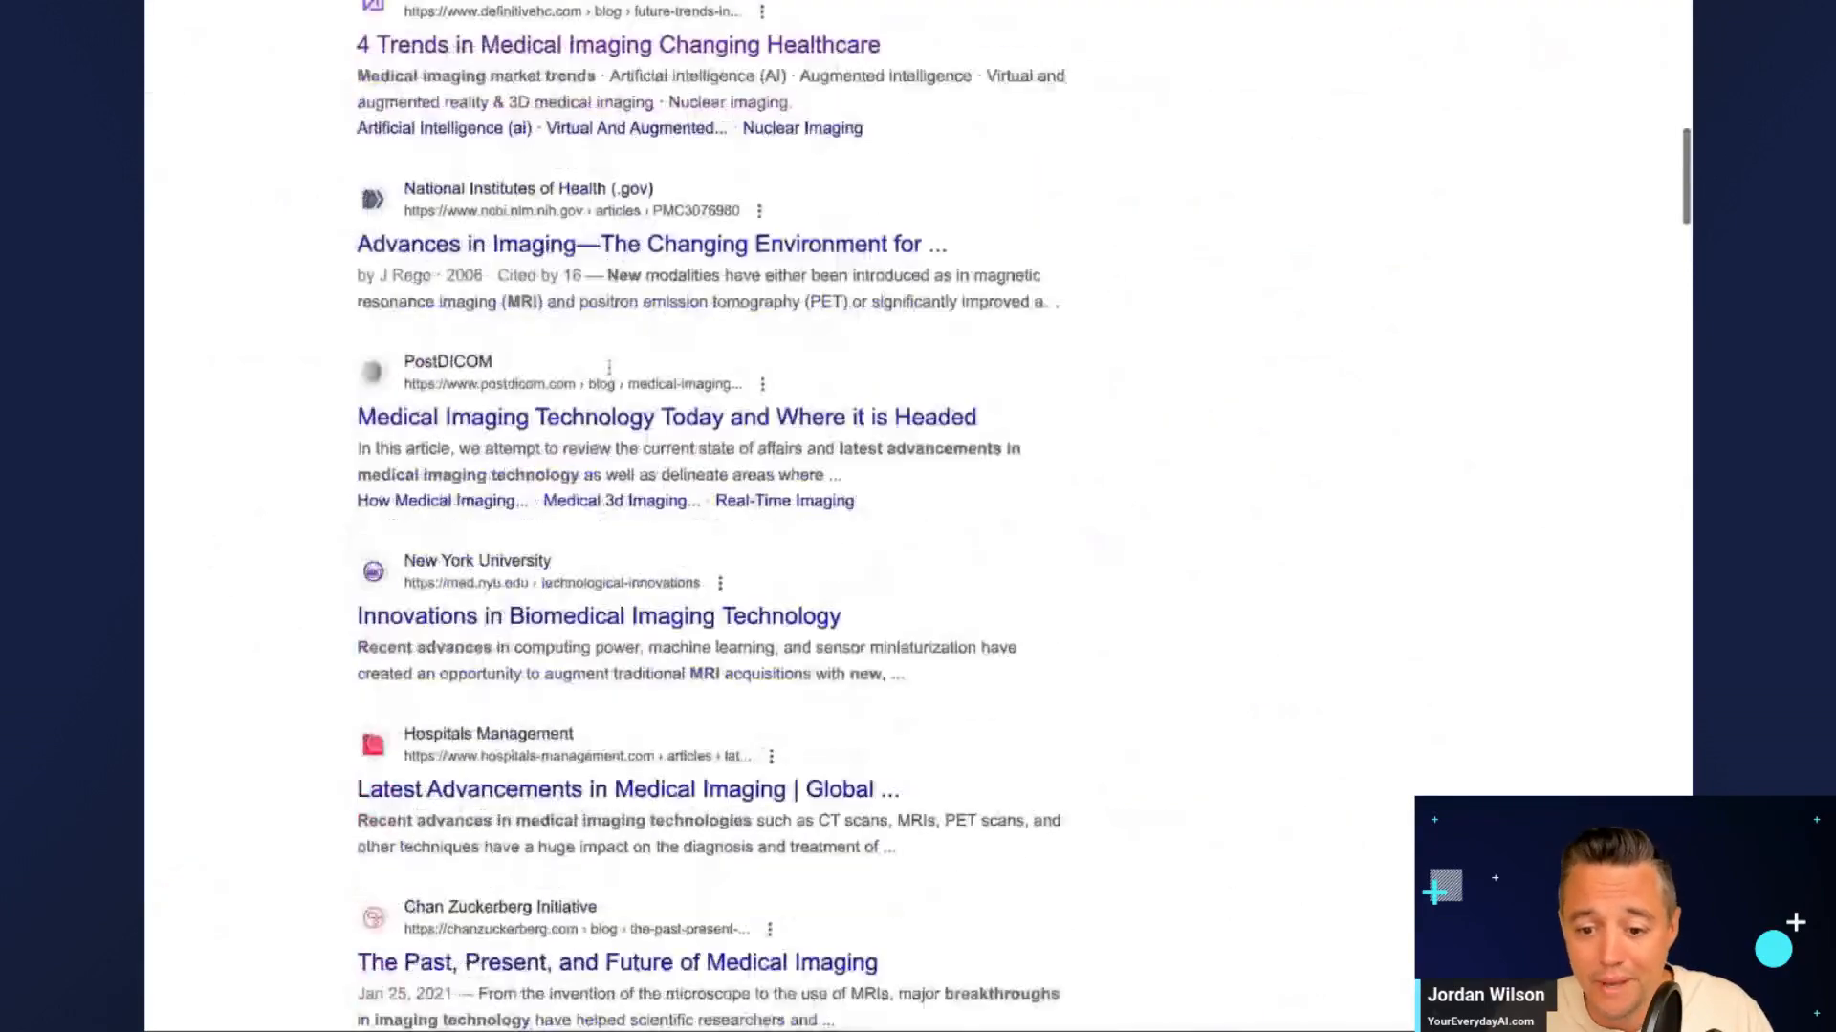
scroll(1192, 422, down, 5)
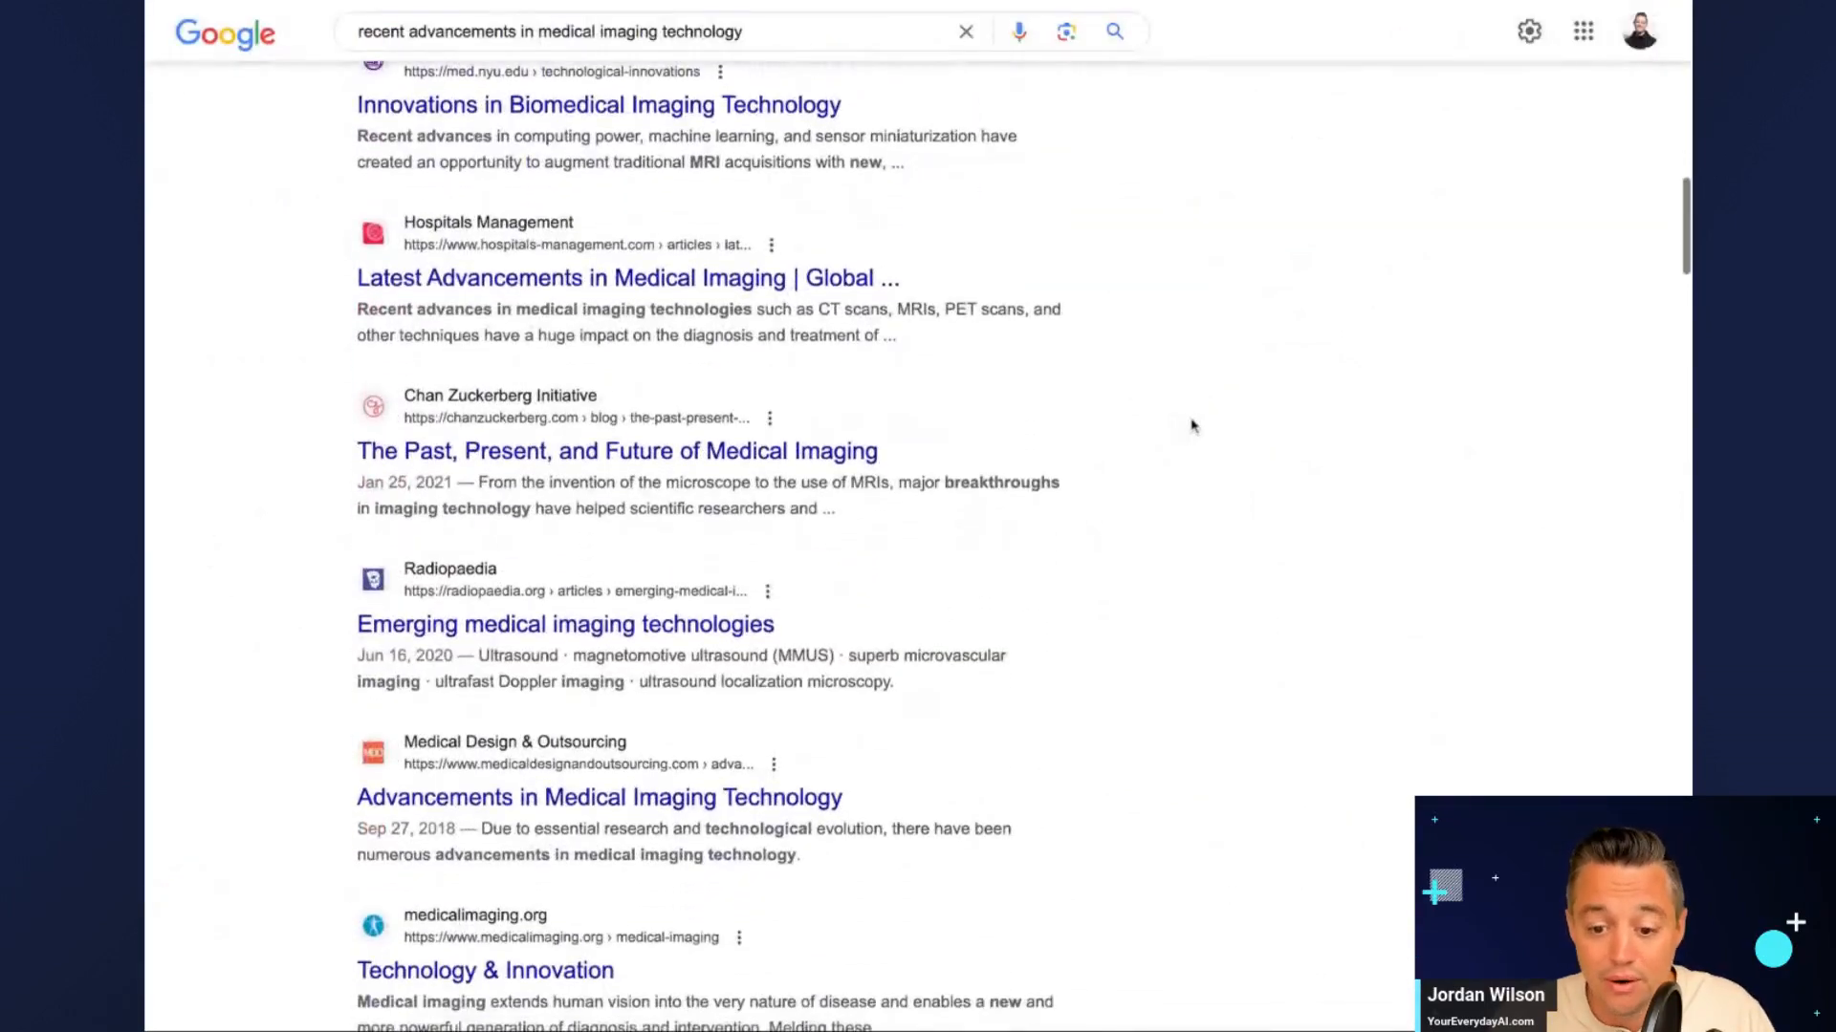
scroll(1138, 497, down, 5)
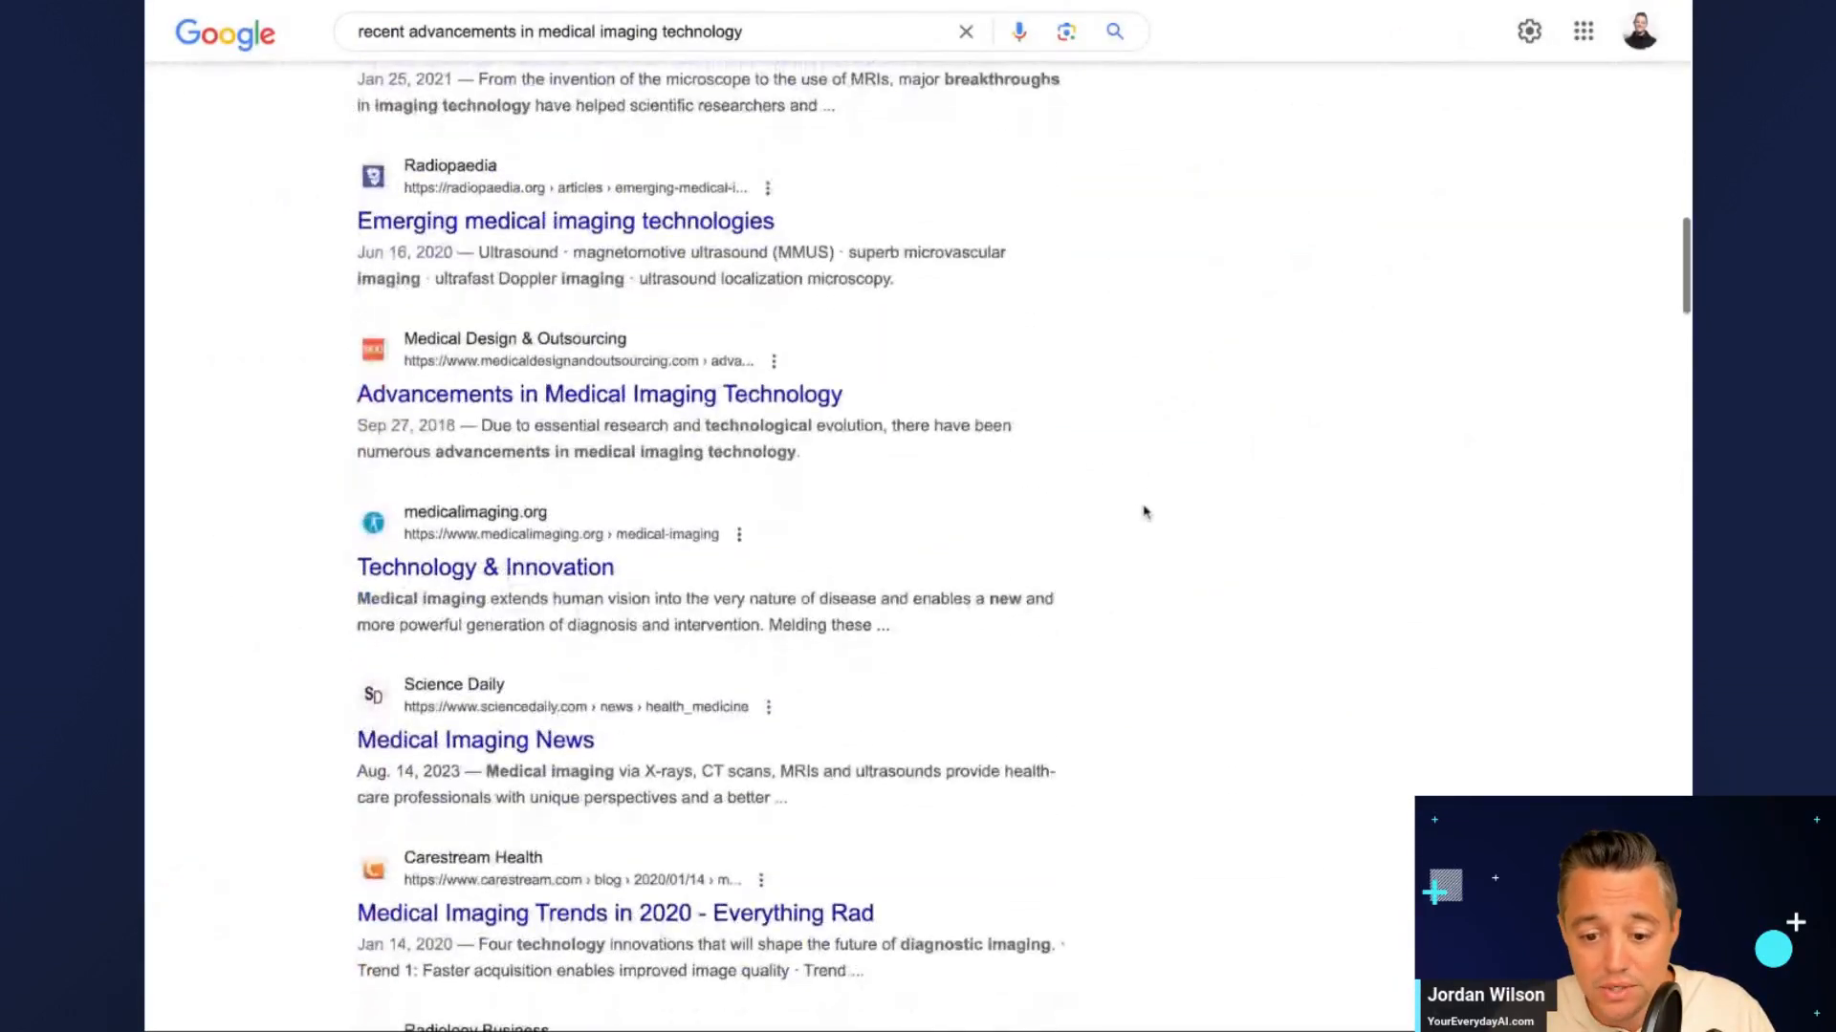
scroll(1143, 513, down, 4)
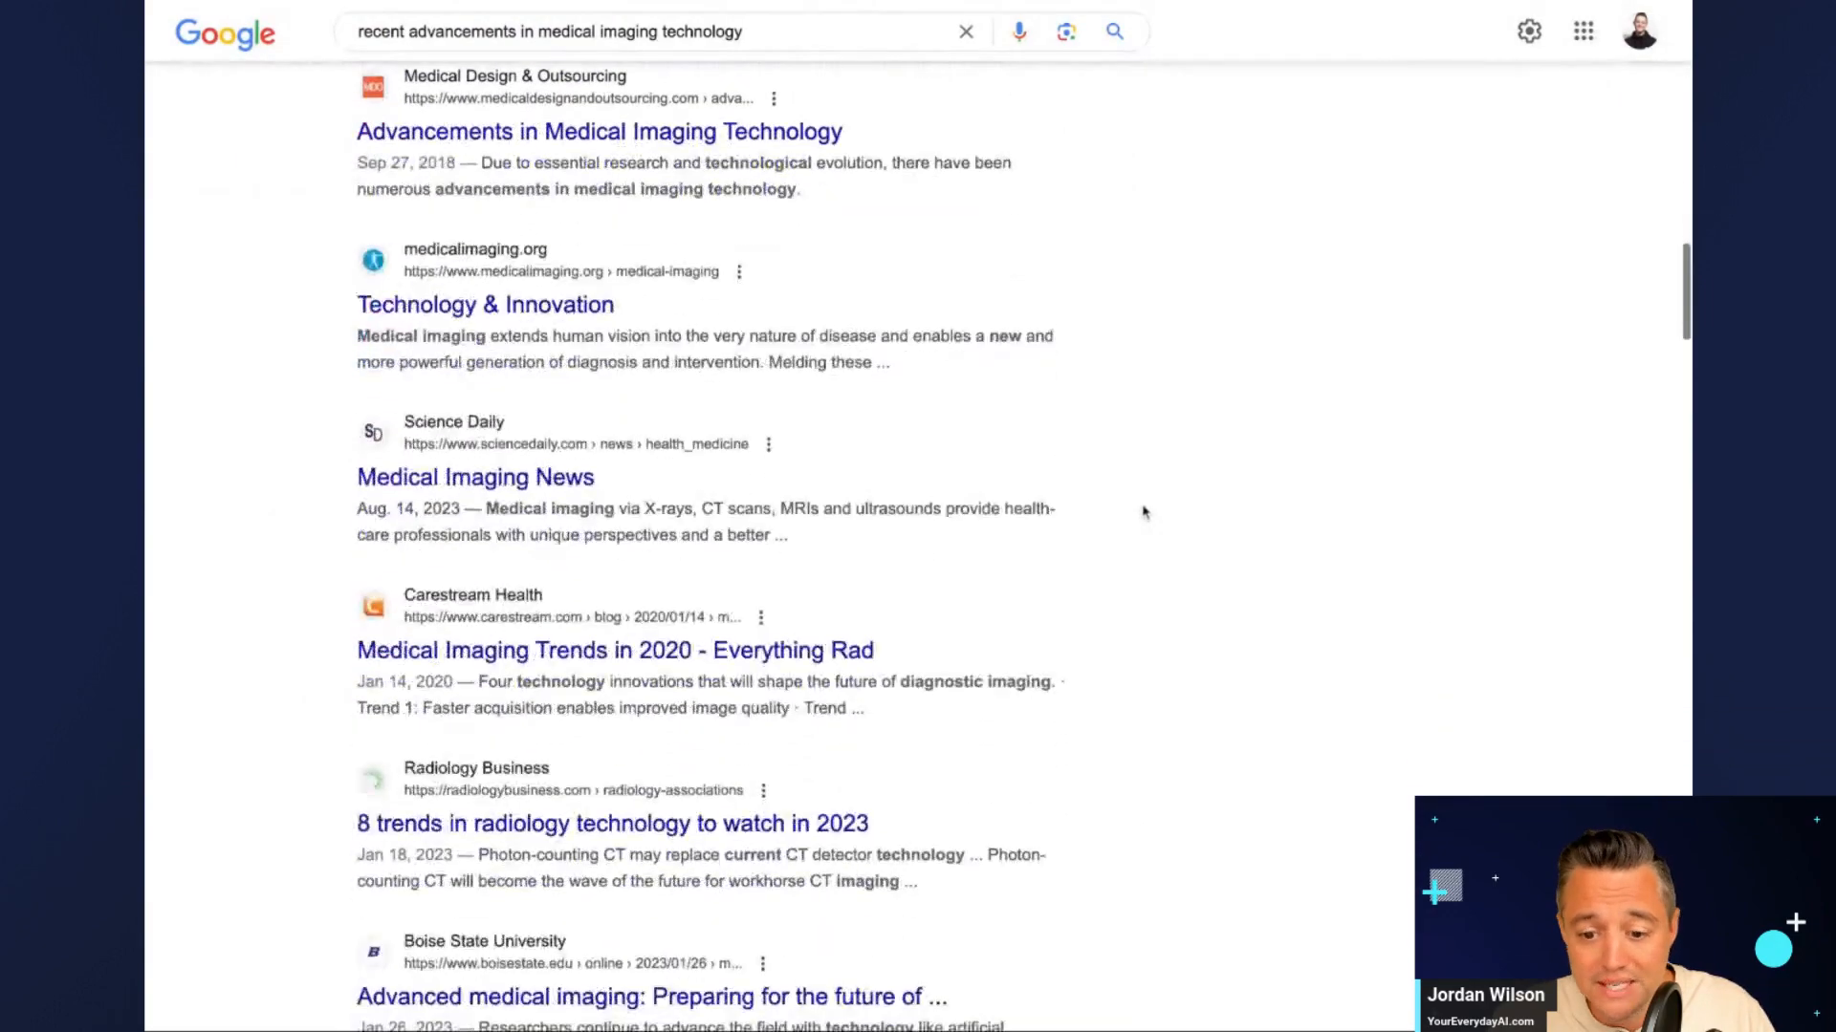
scroll(1143, 514, down, 1)
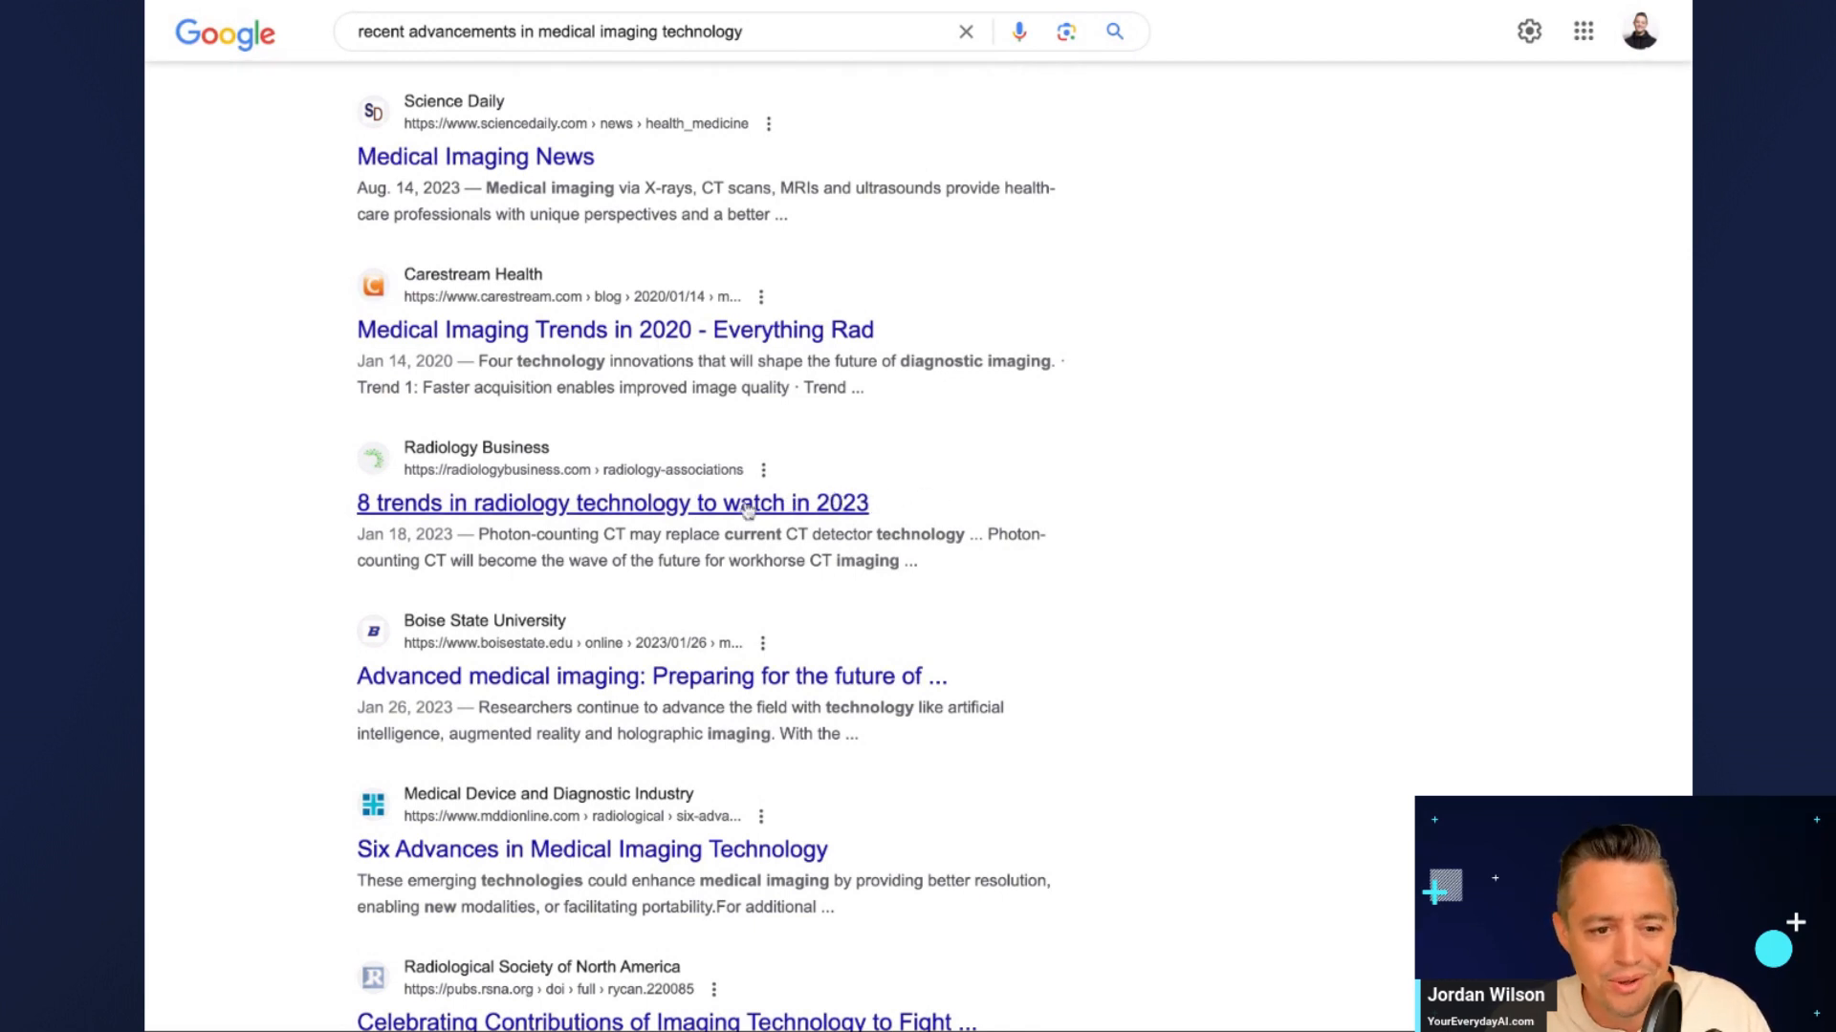
click(446, 465)
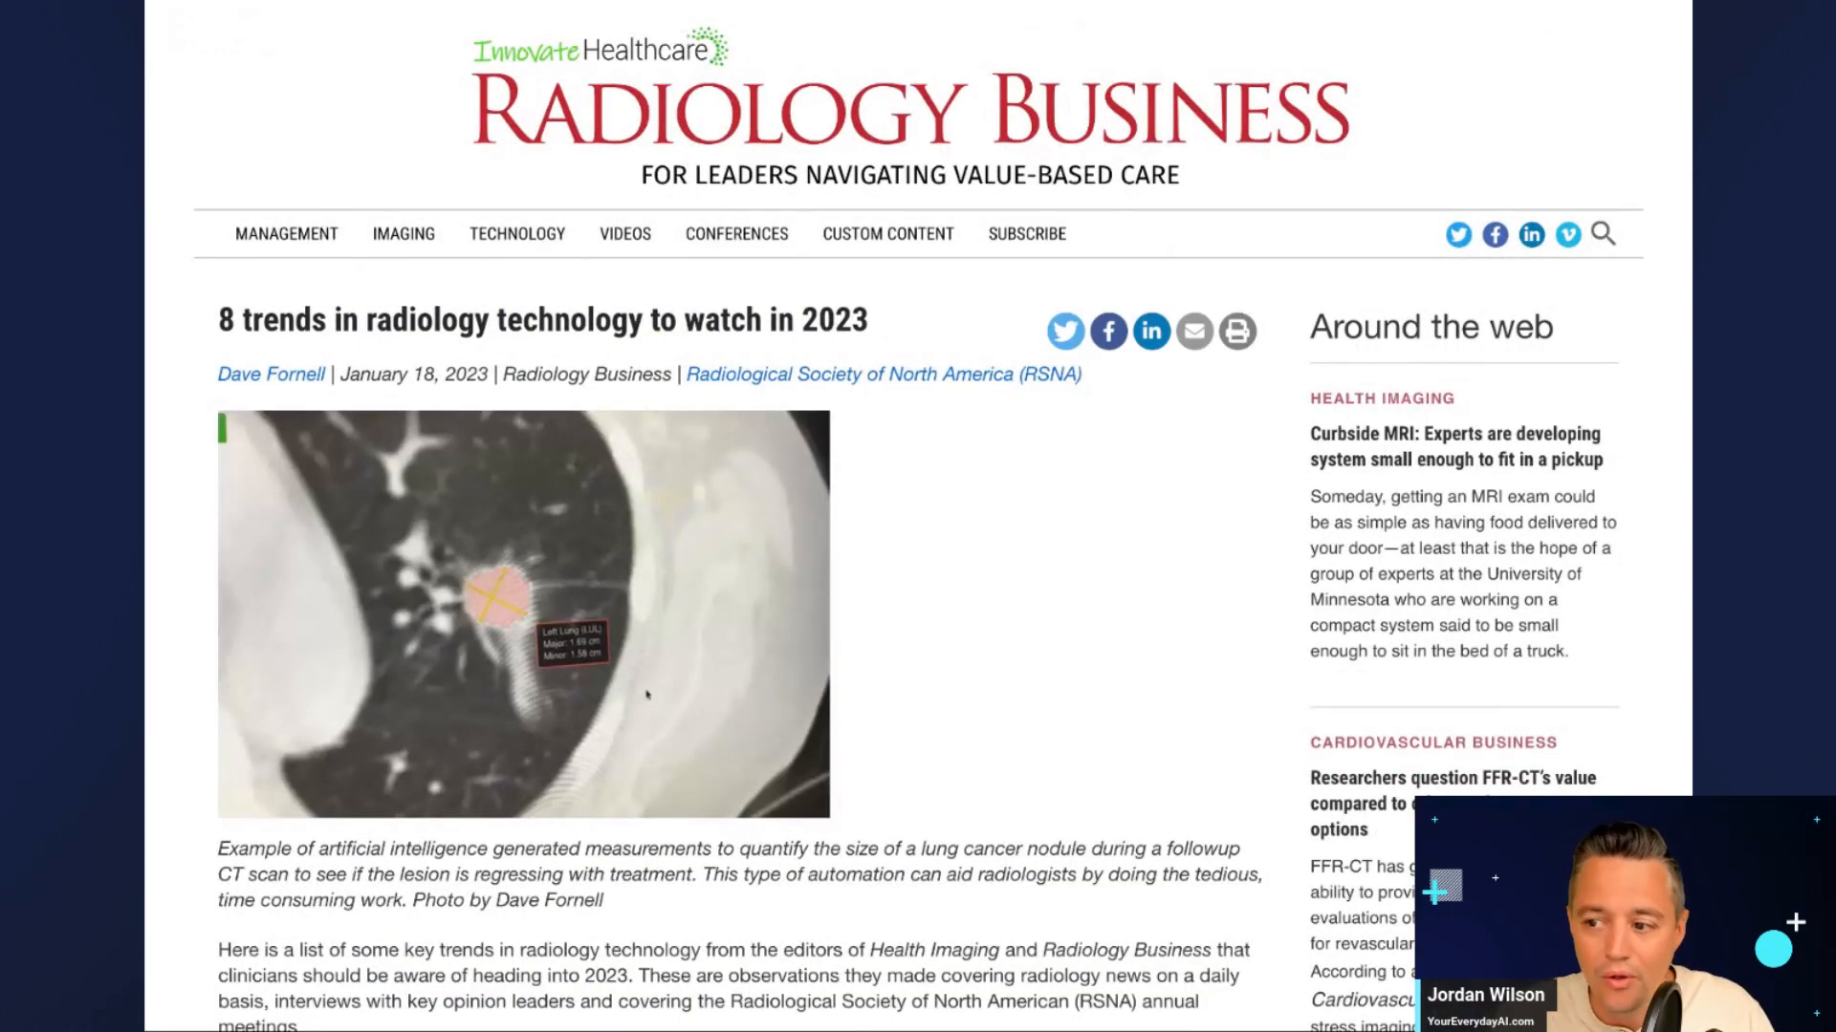
scroll(947, 361, down, 3)
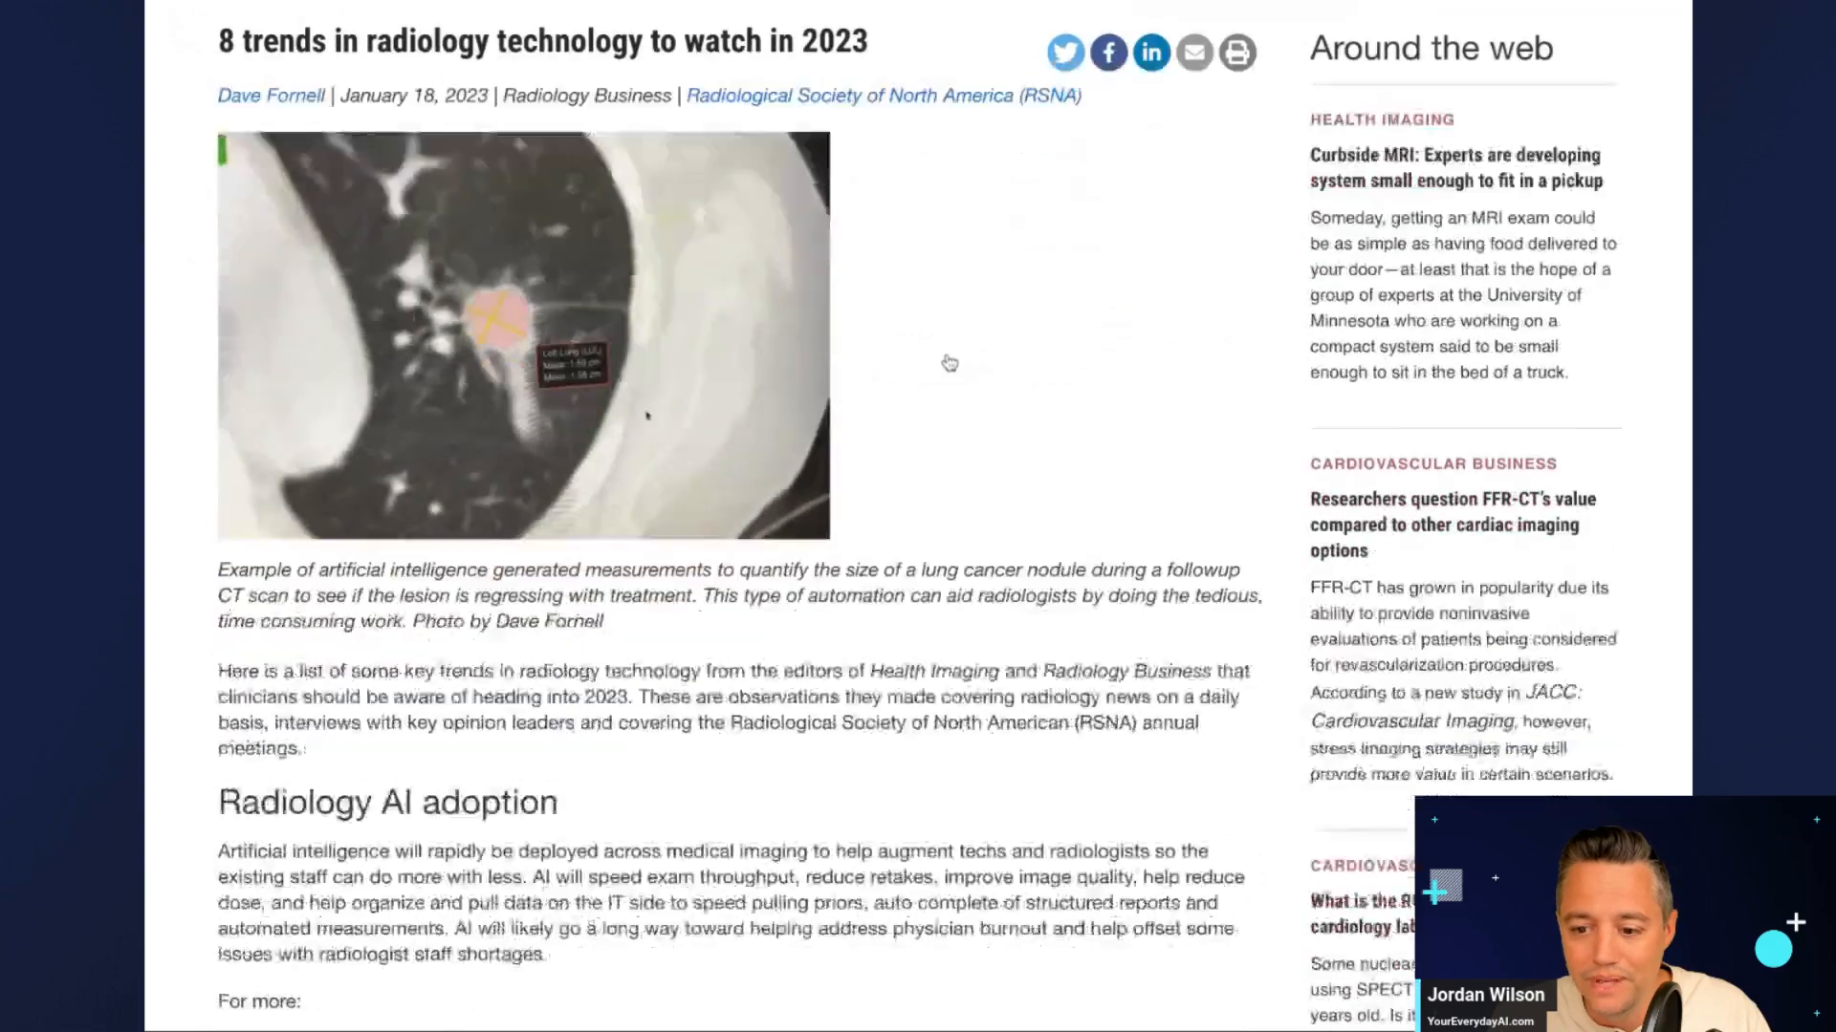
scroll(949, 362, down, 20)
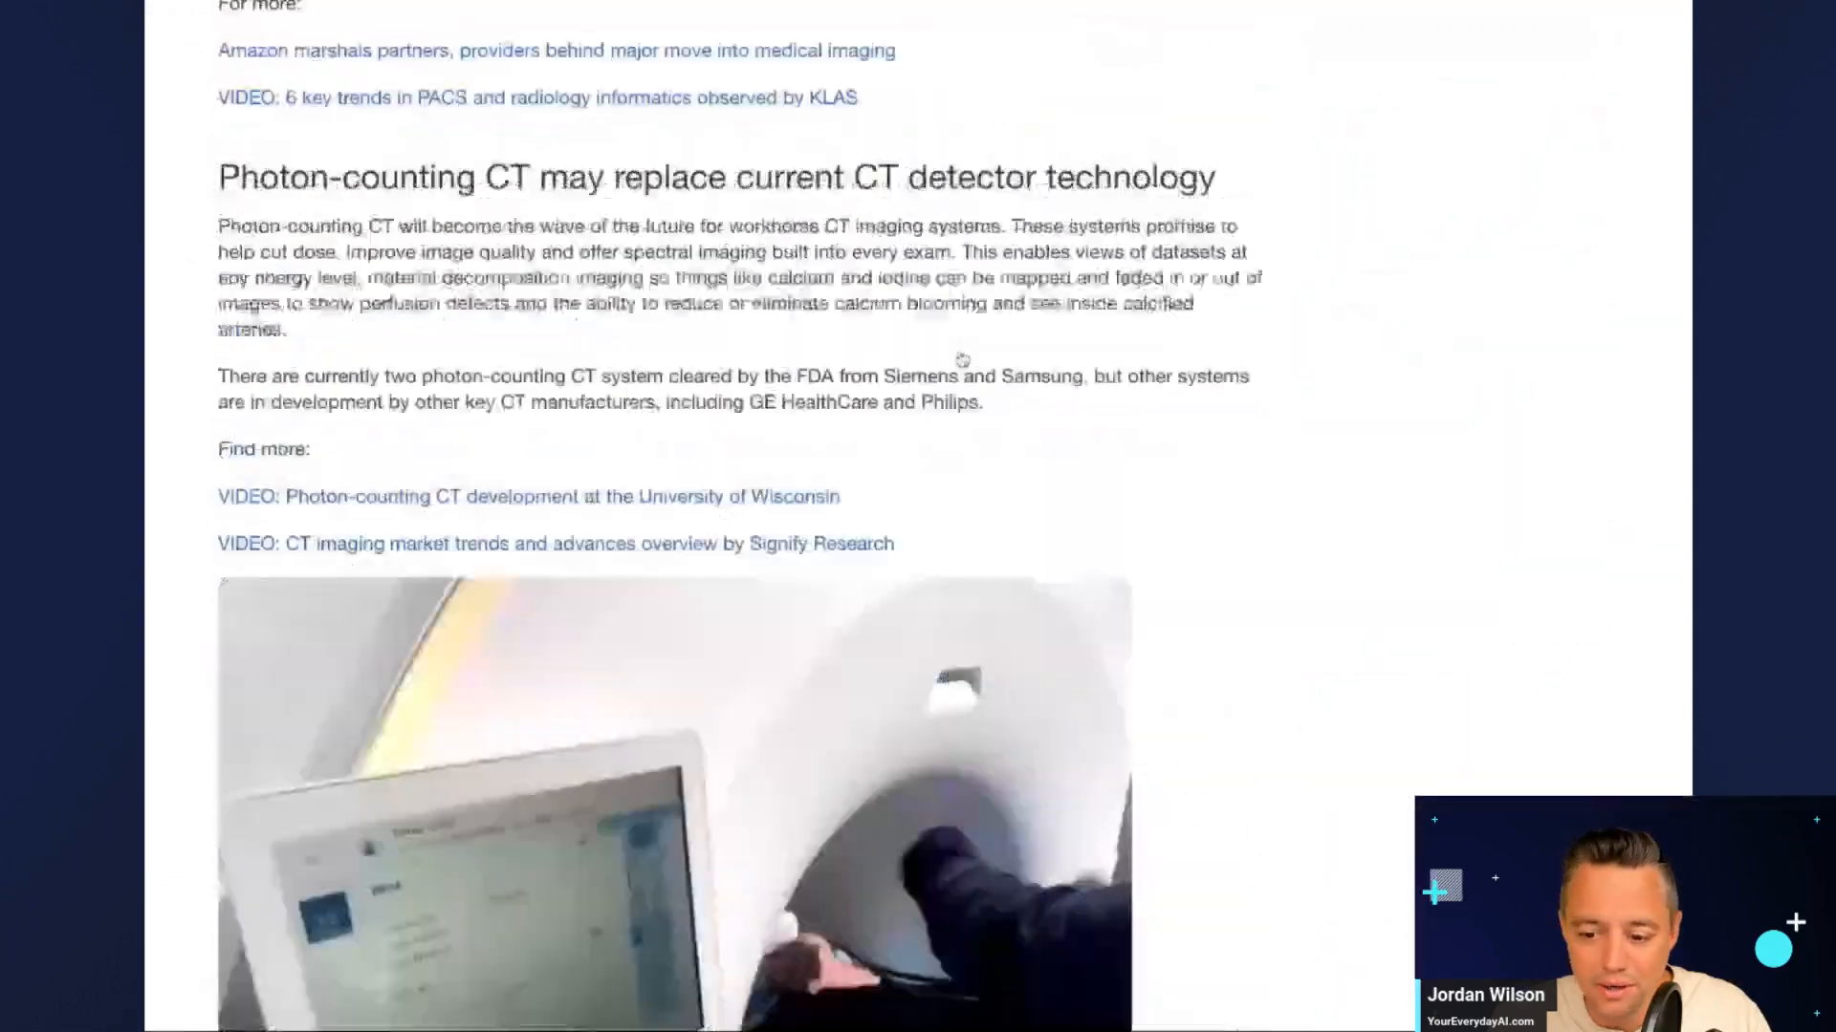
scroll(962, 360, down, 20)
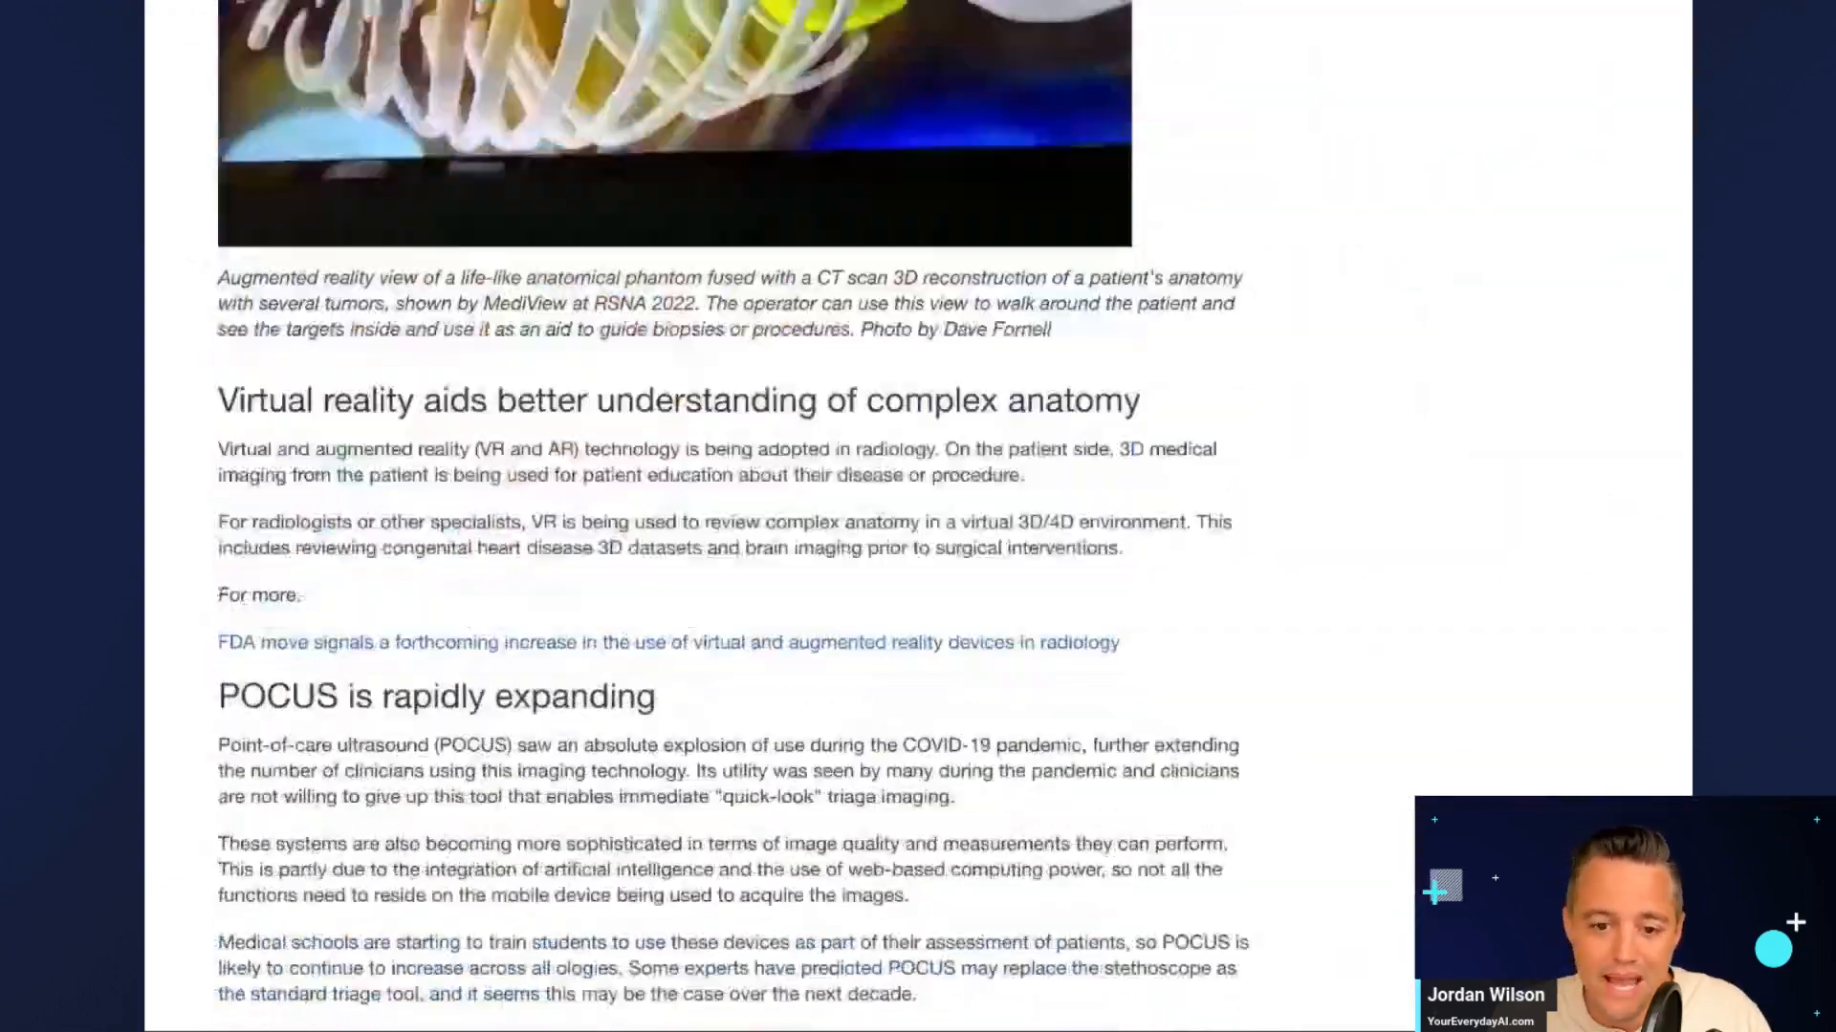
scroll(962, 359, down, 15)
scroll(1356, 527, up, 20)
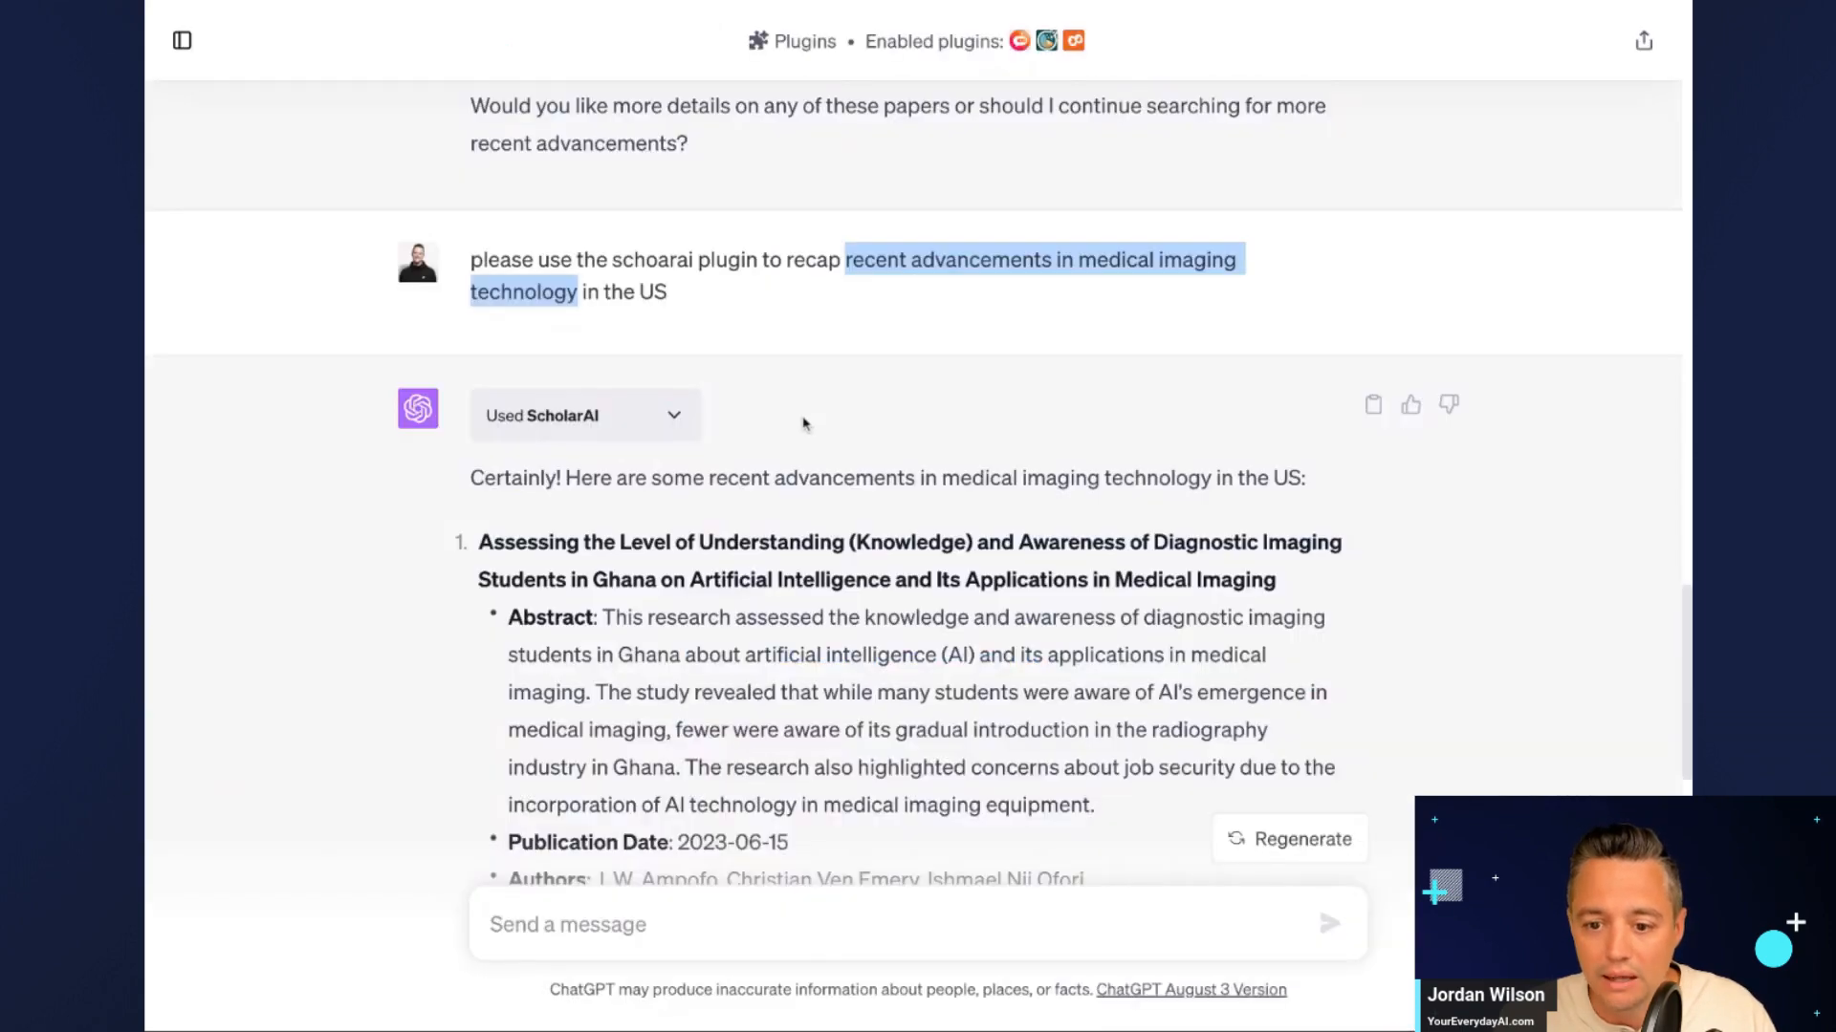
- Look over the papers in the ScholarAI reply and copy the fourth title, "A Survey on Medical Imaging Techniques and Applications"
scroll(909, 602, down, 5)
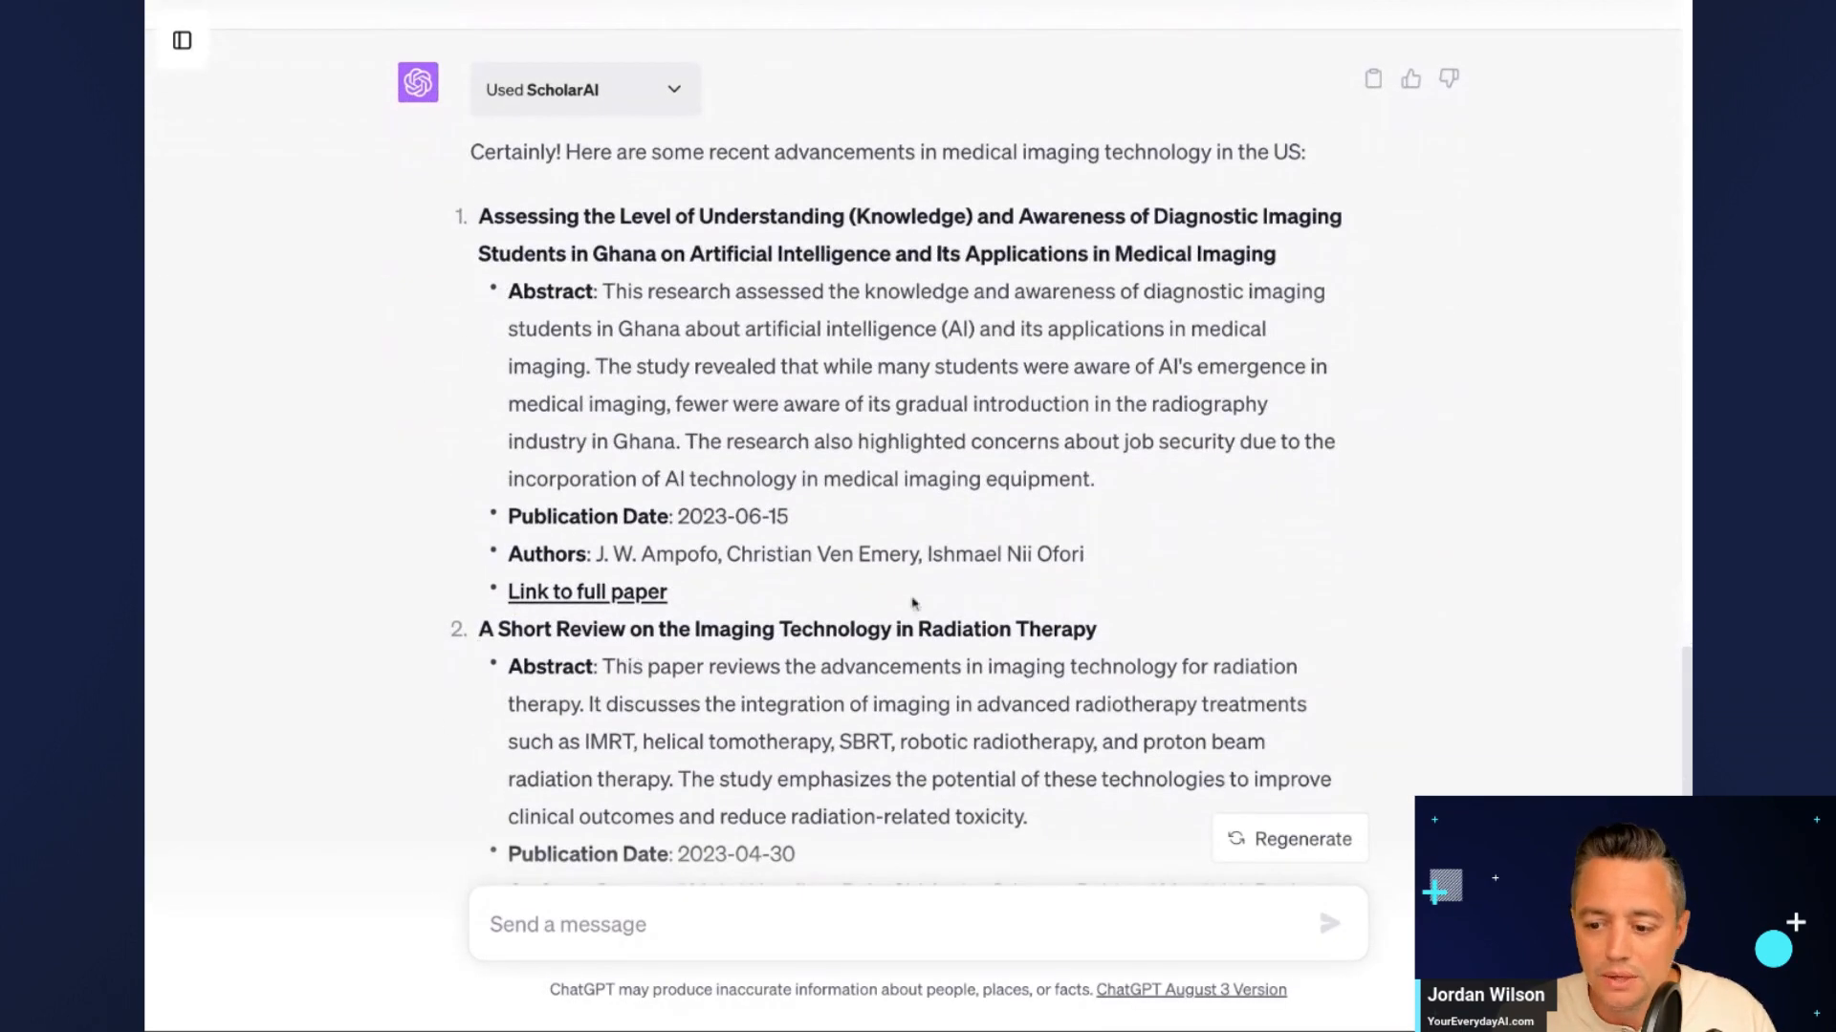
scroll(880, 593, up, 2)
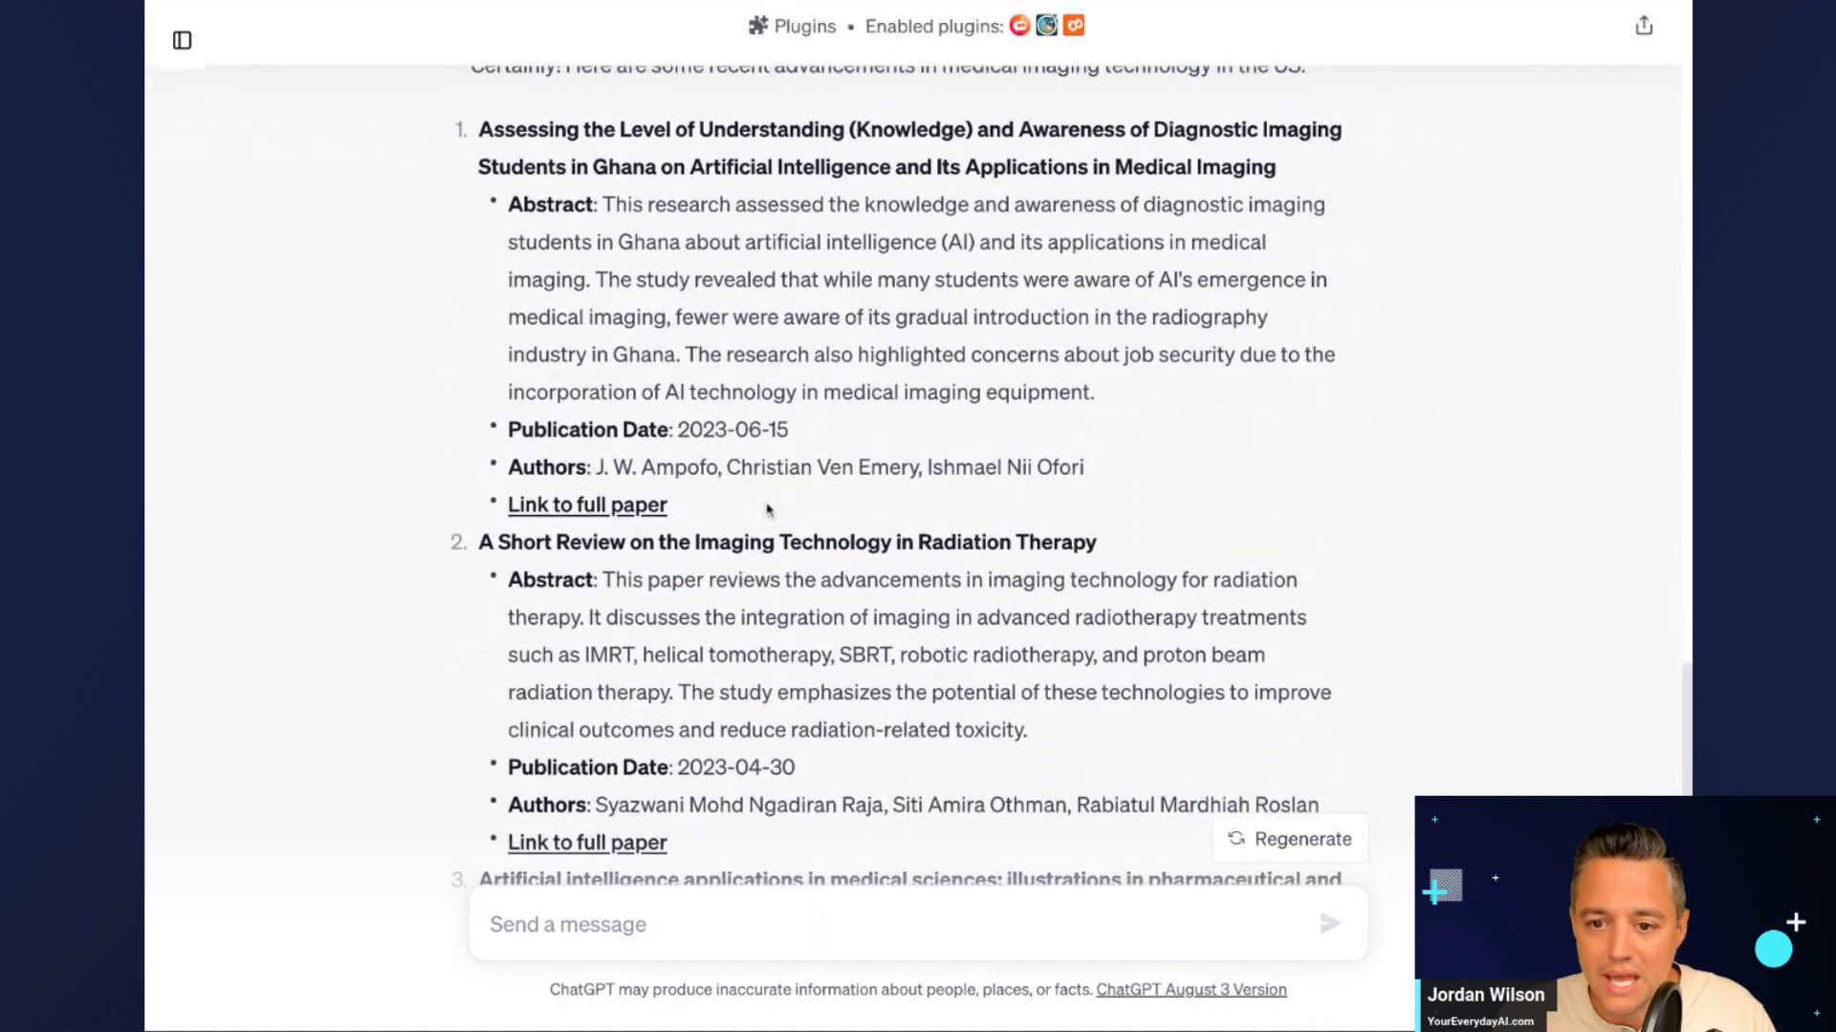
scroll(768, 512, down, 1)
scroll(768, 512, down, 10)
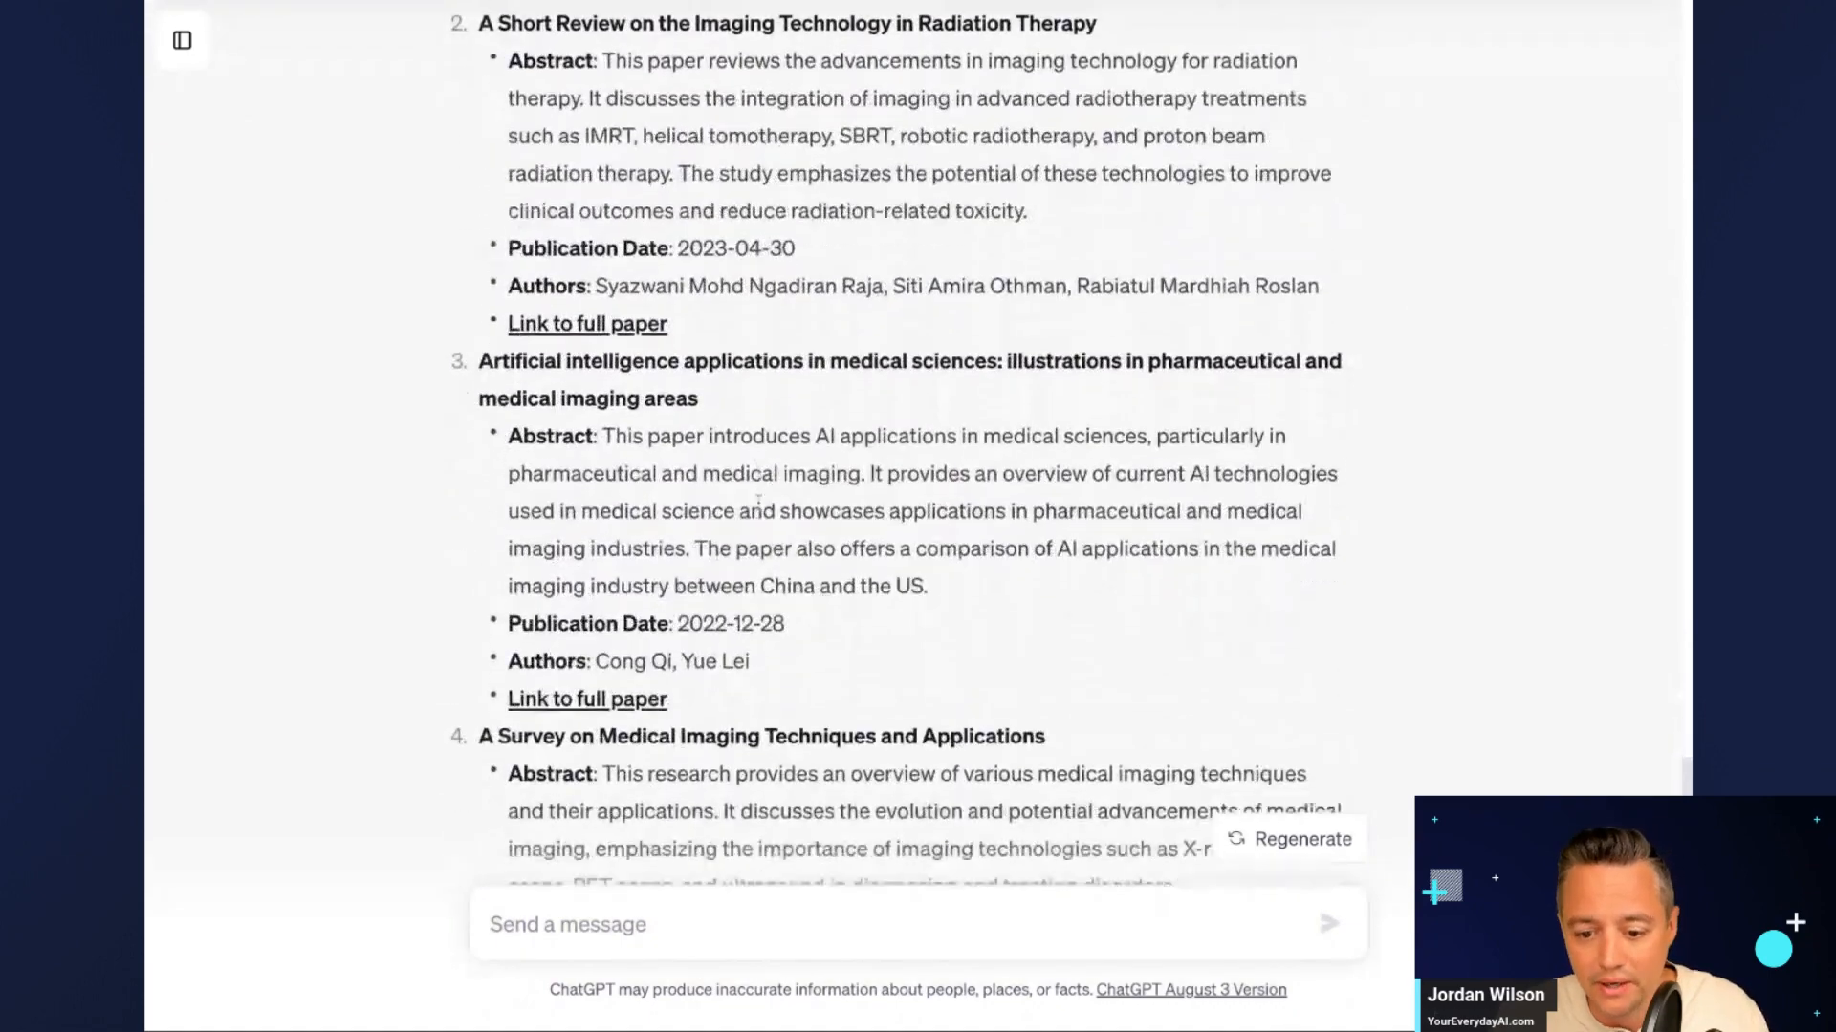
scroll(779, 537, up, 2)
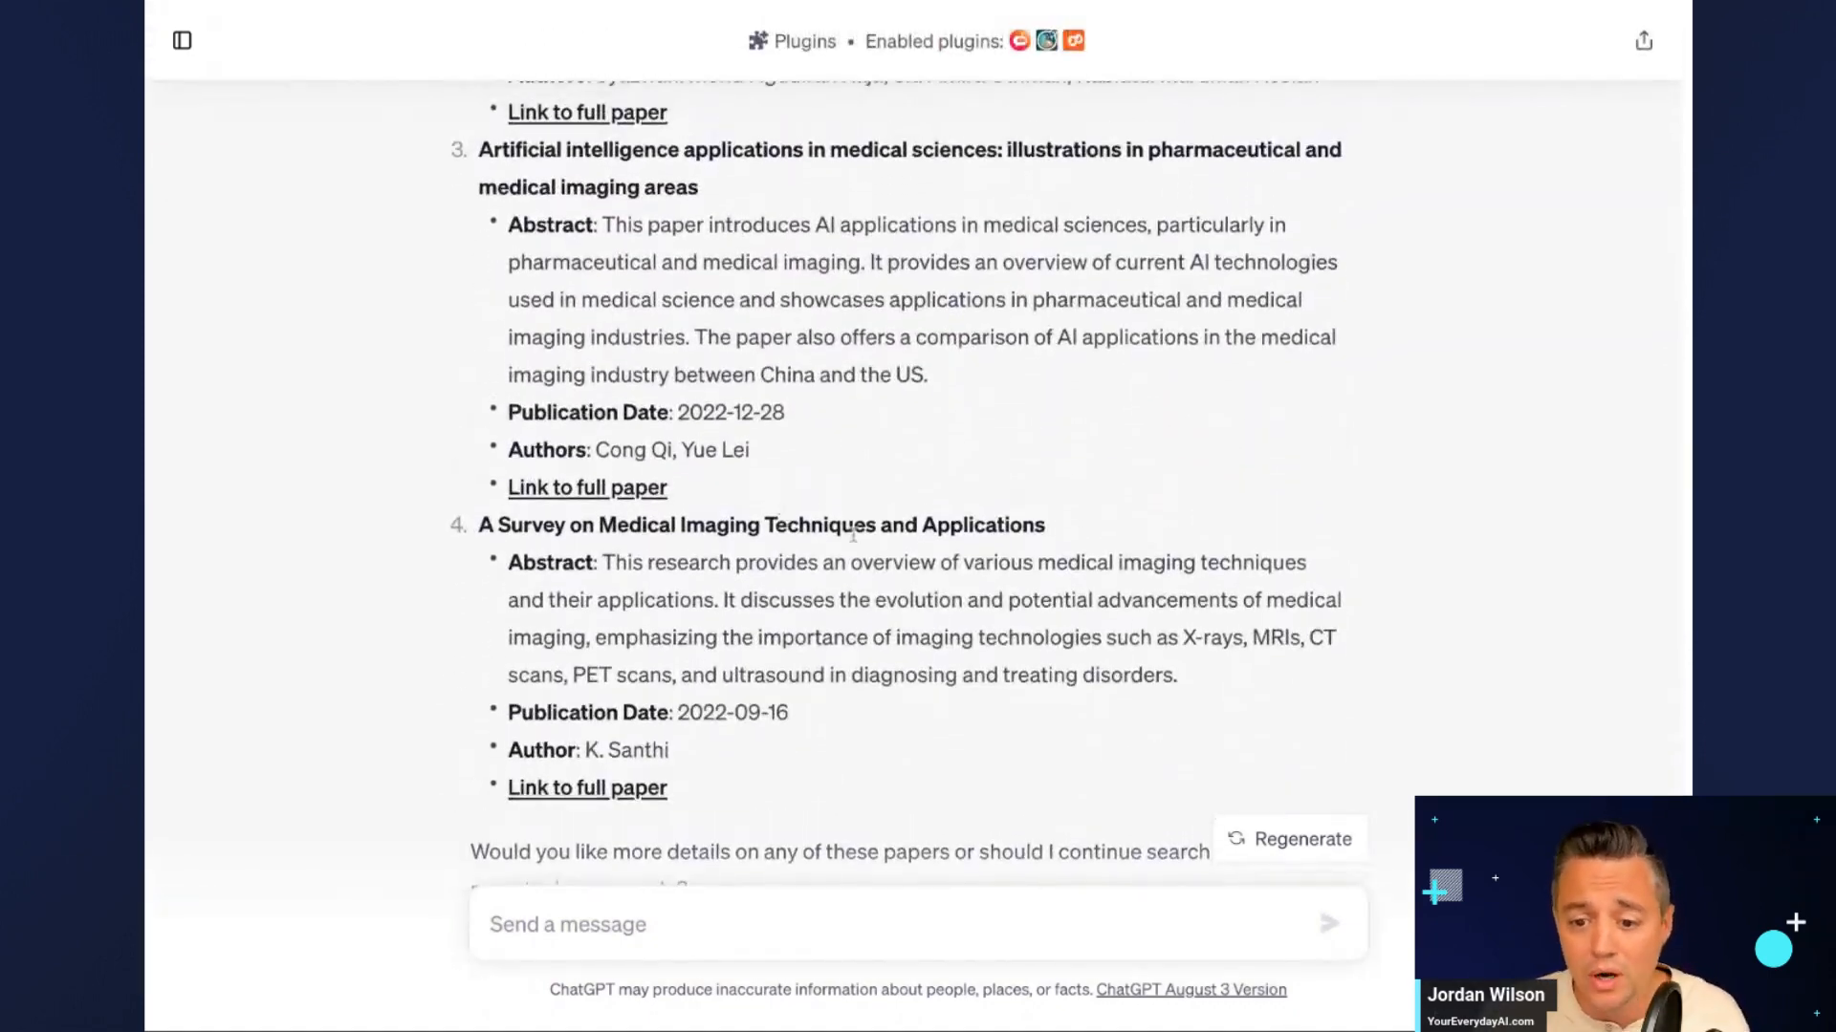
drag(1061, 538, 478, 528)
key(ctrl+c)
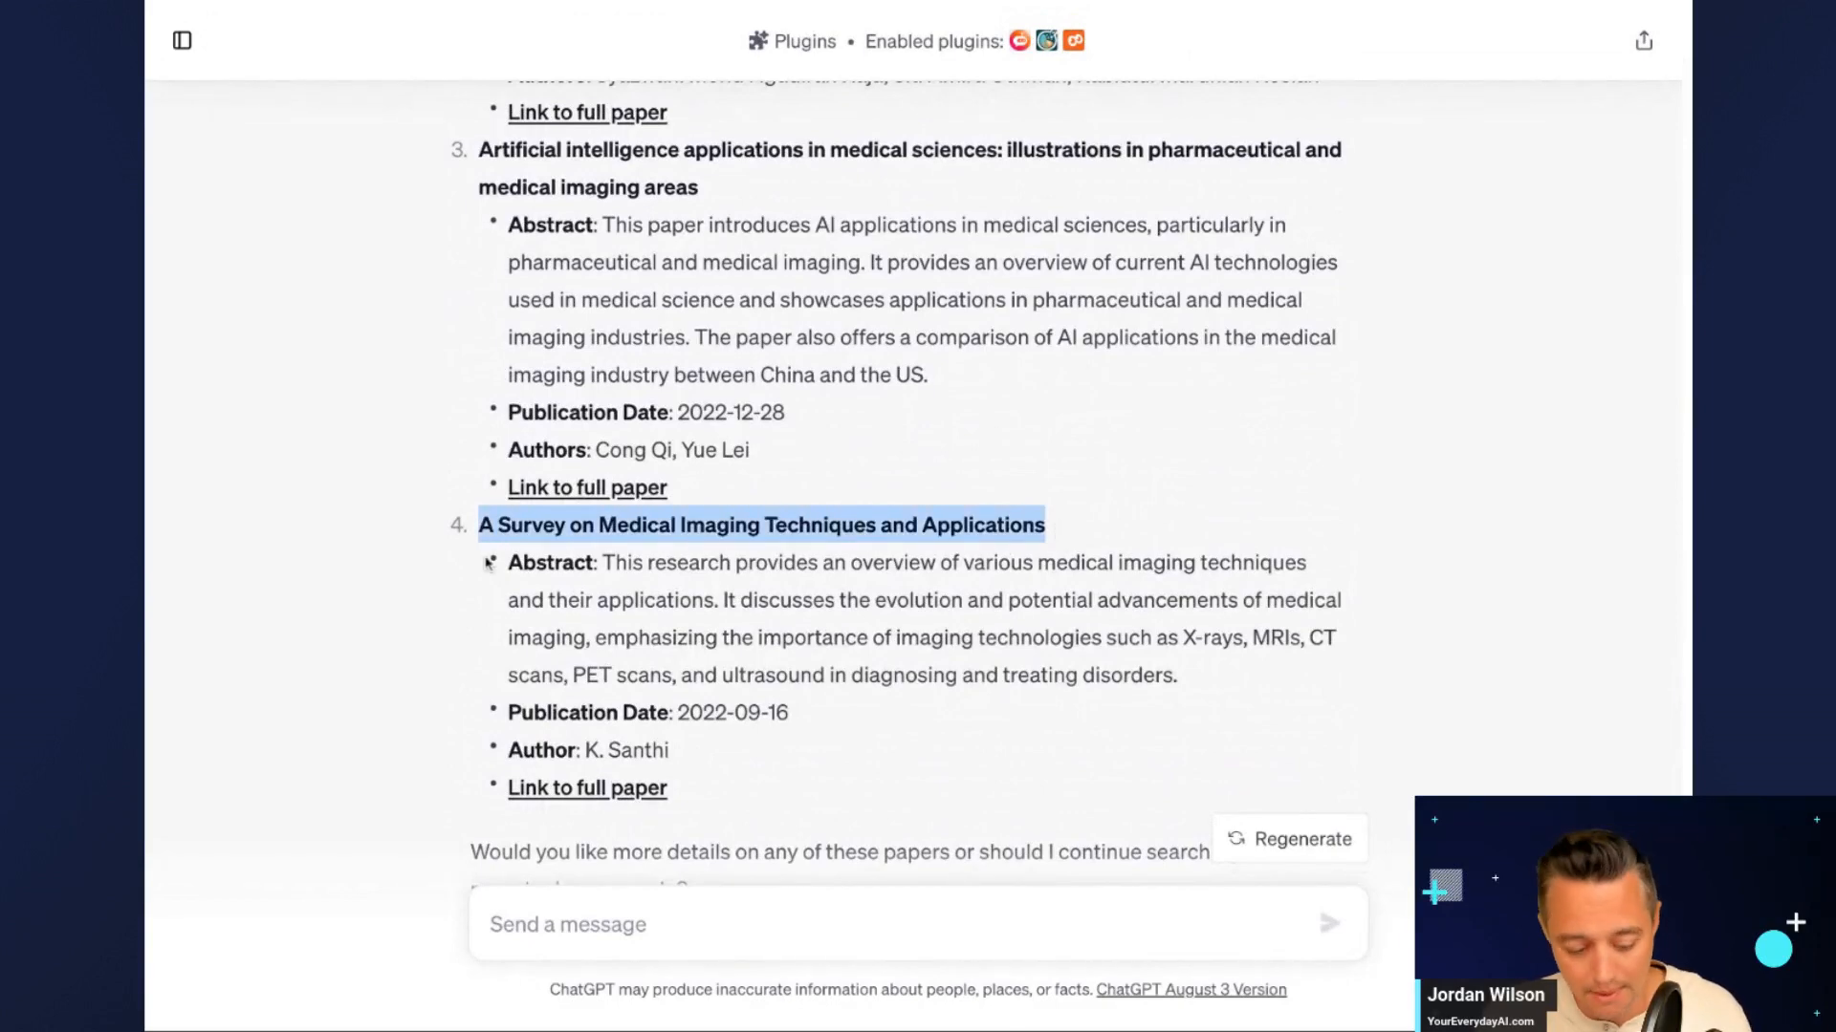
- Send the message "please tell me more information about #4, A Survey on Medical Imaging Techniques and Applications, using the scholar AI plugin"
click(687, 919)
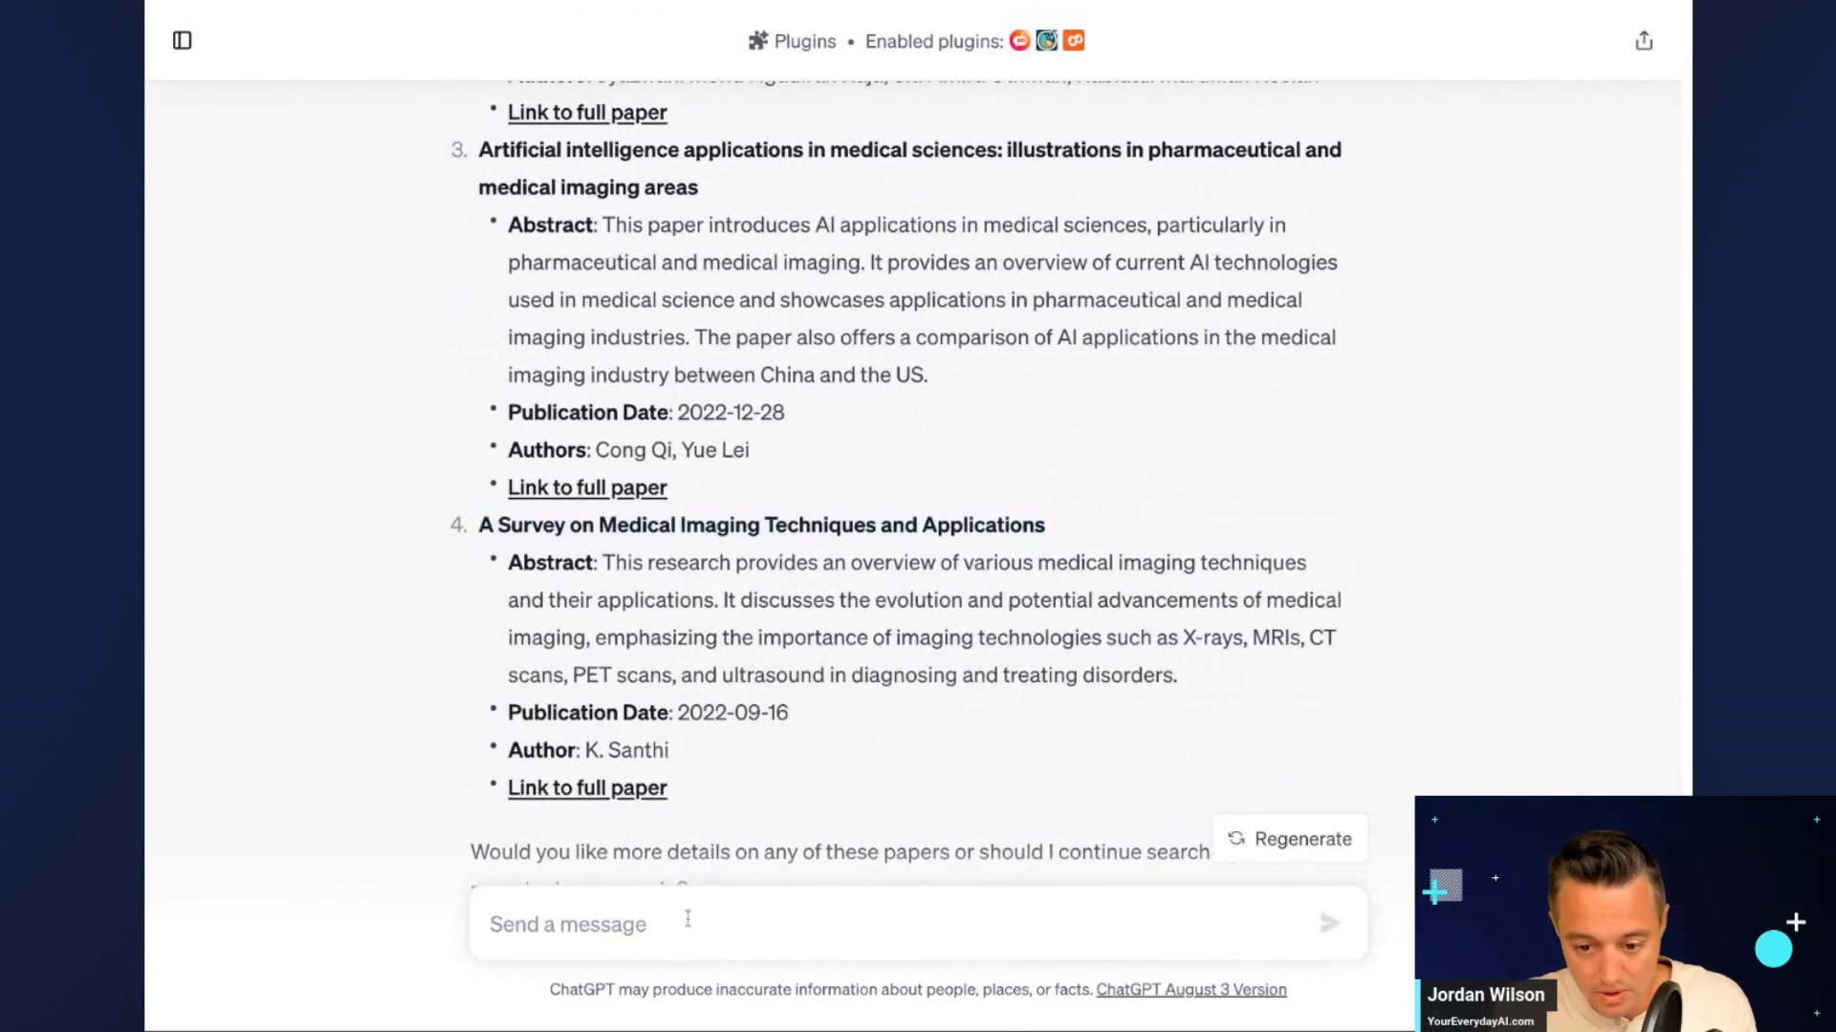
text(please tell e)
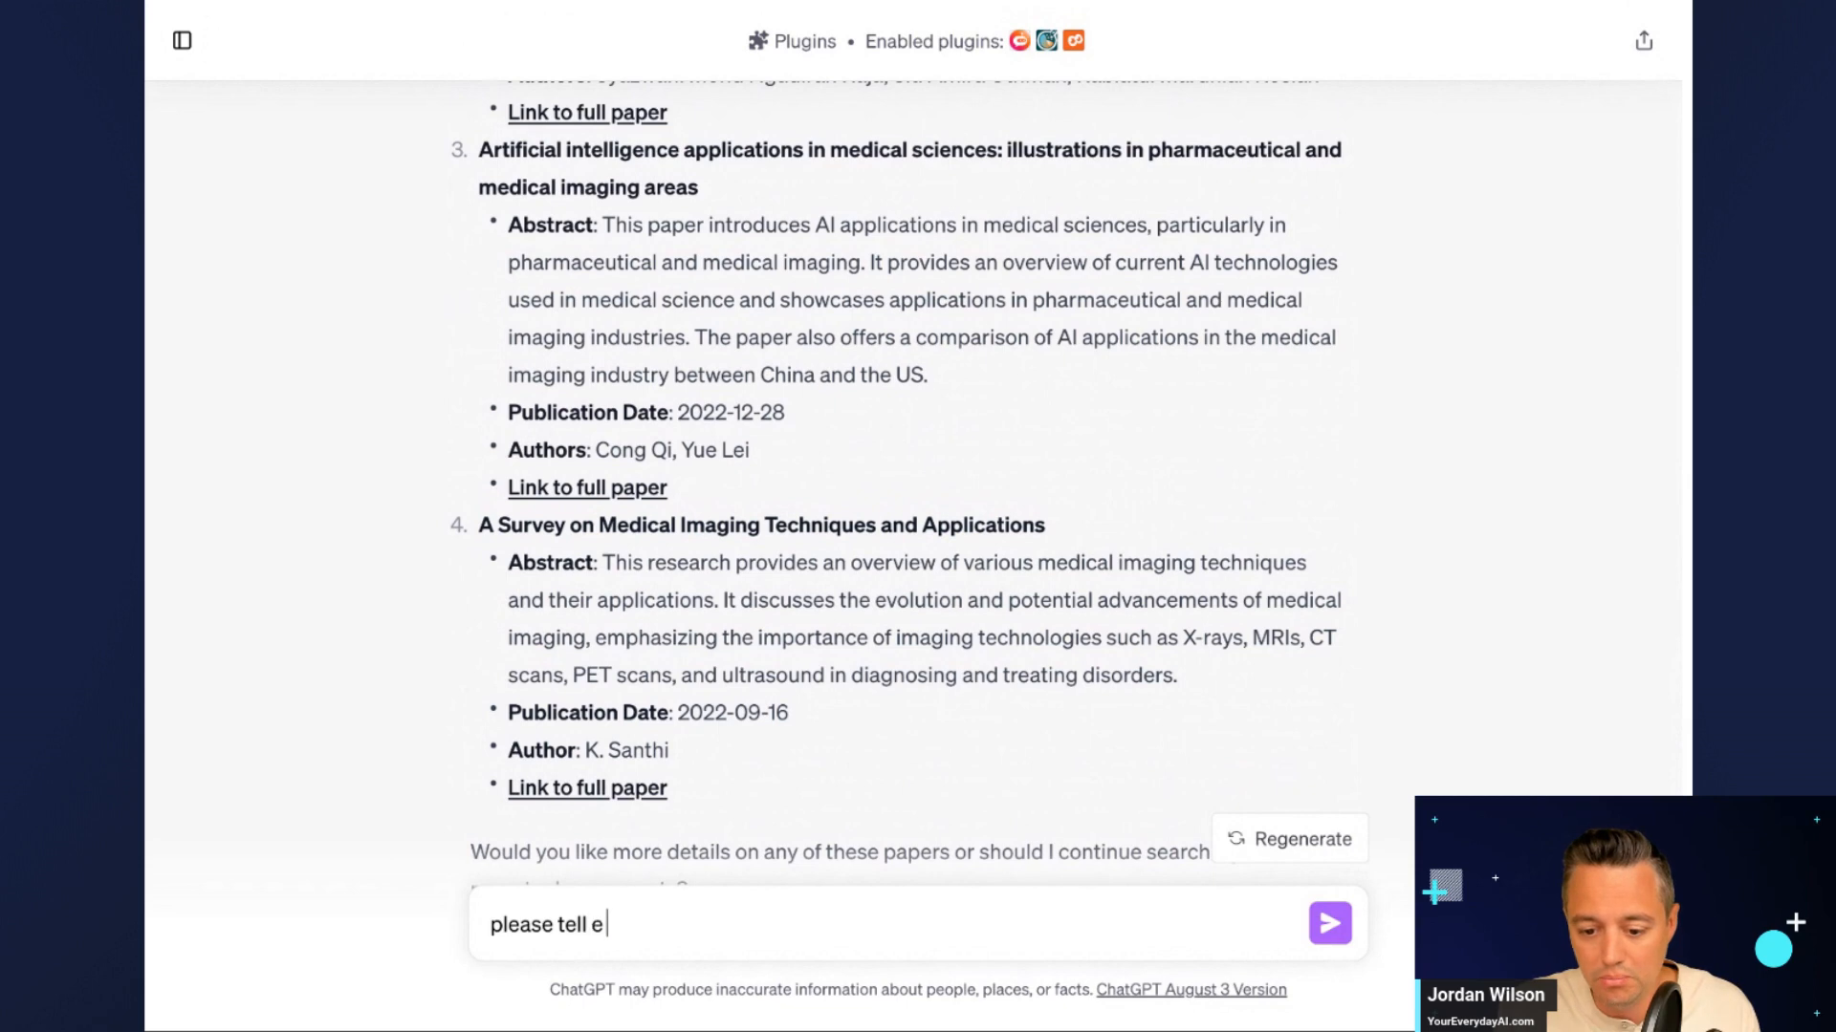
text(me more inf)
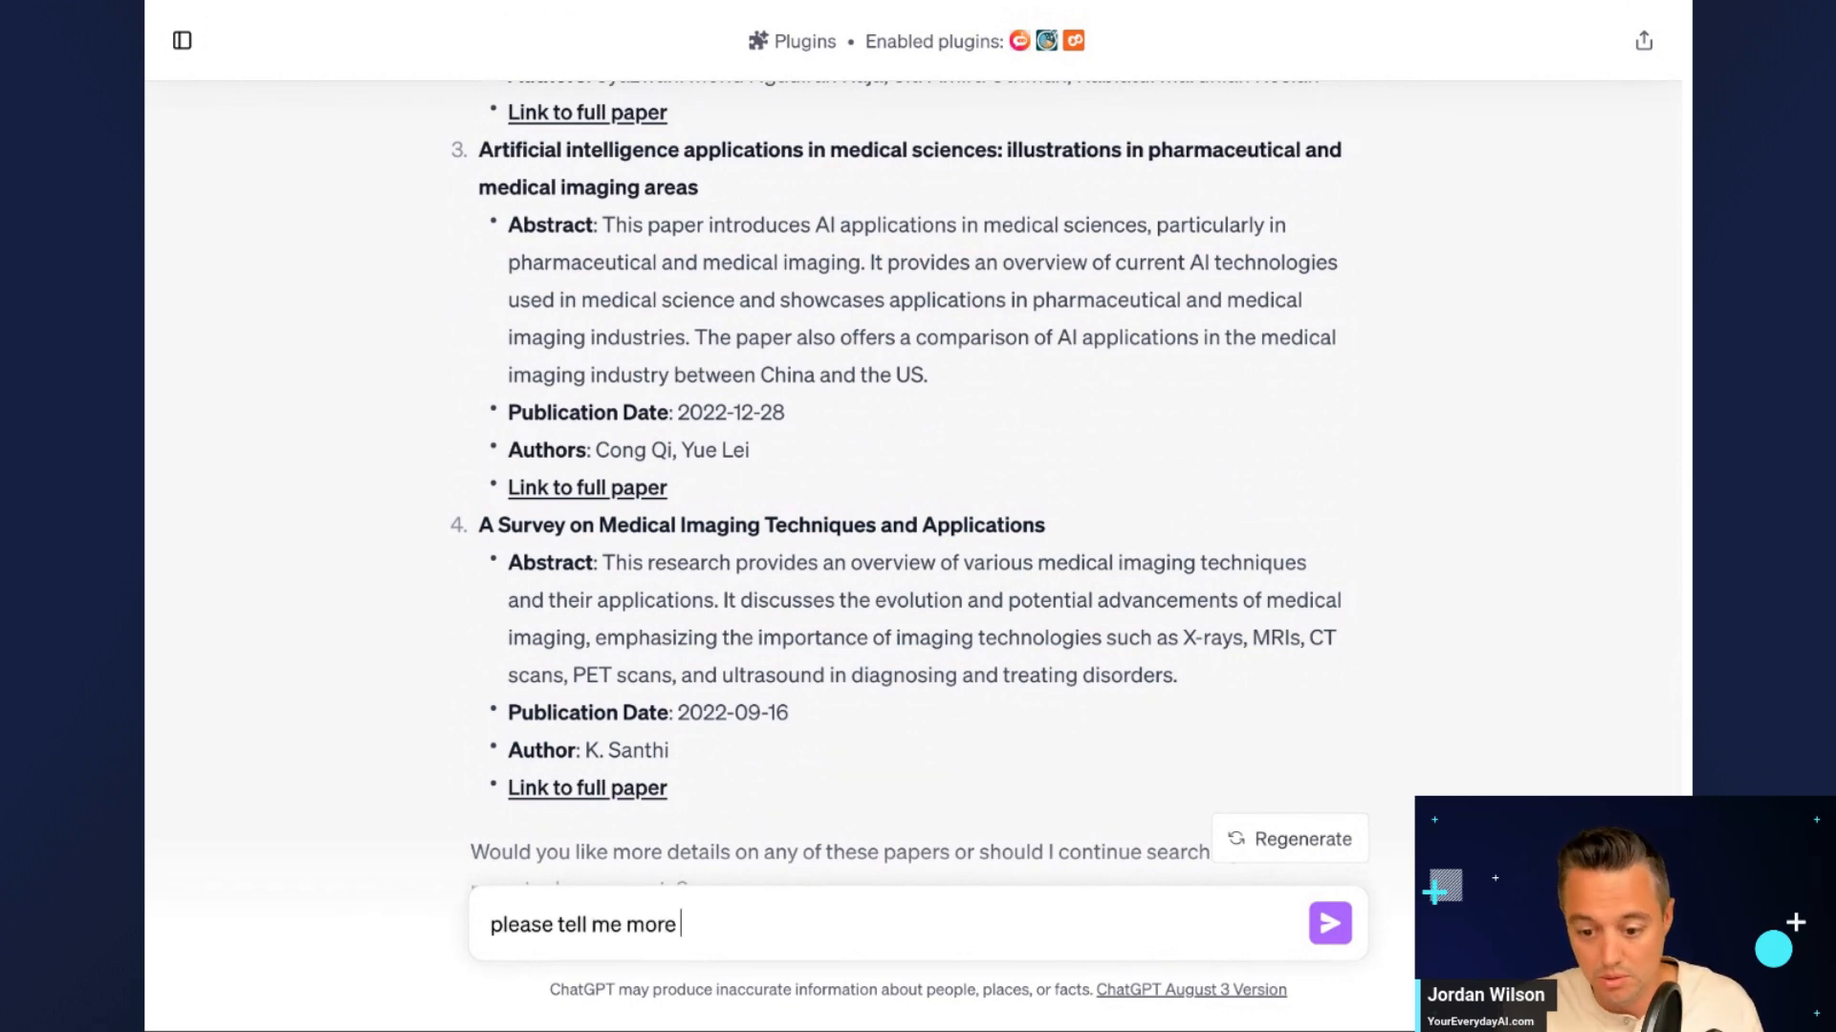
text(ormati)
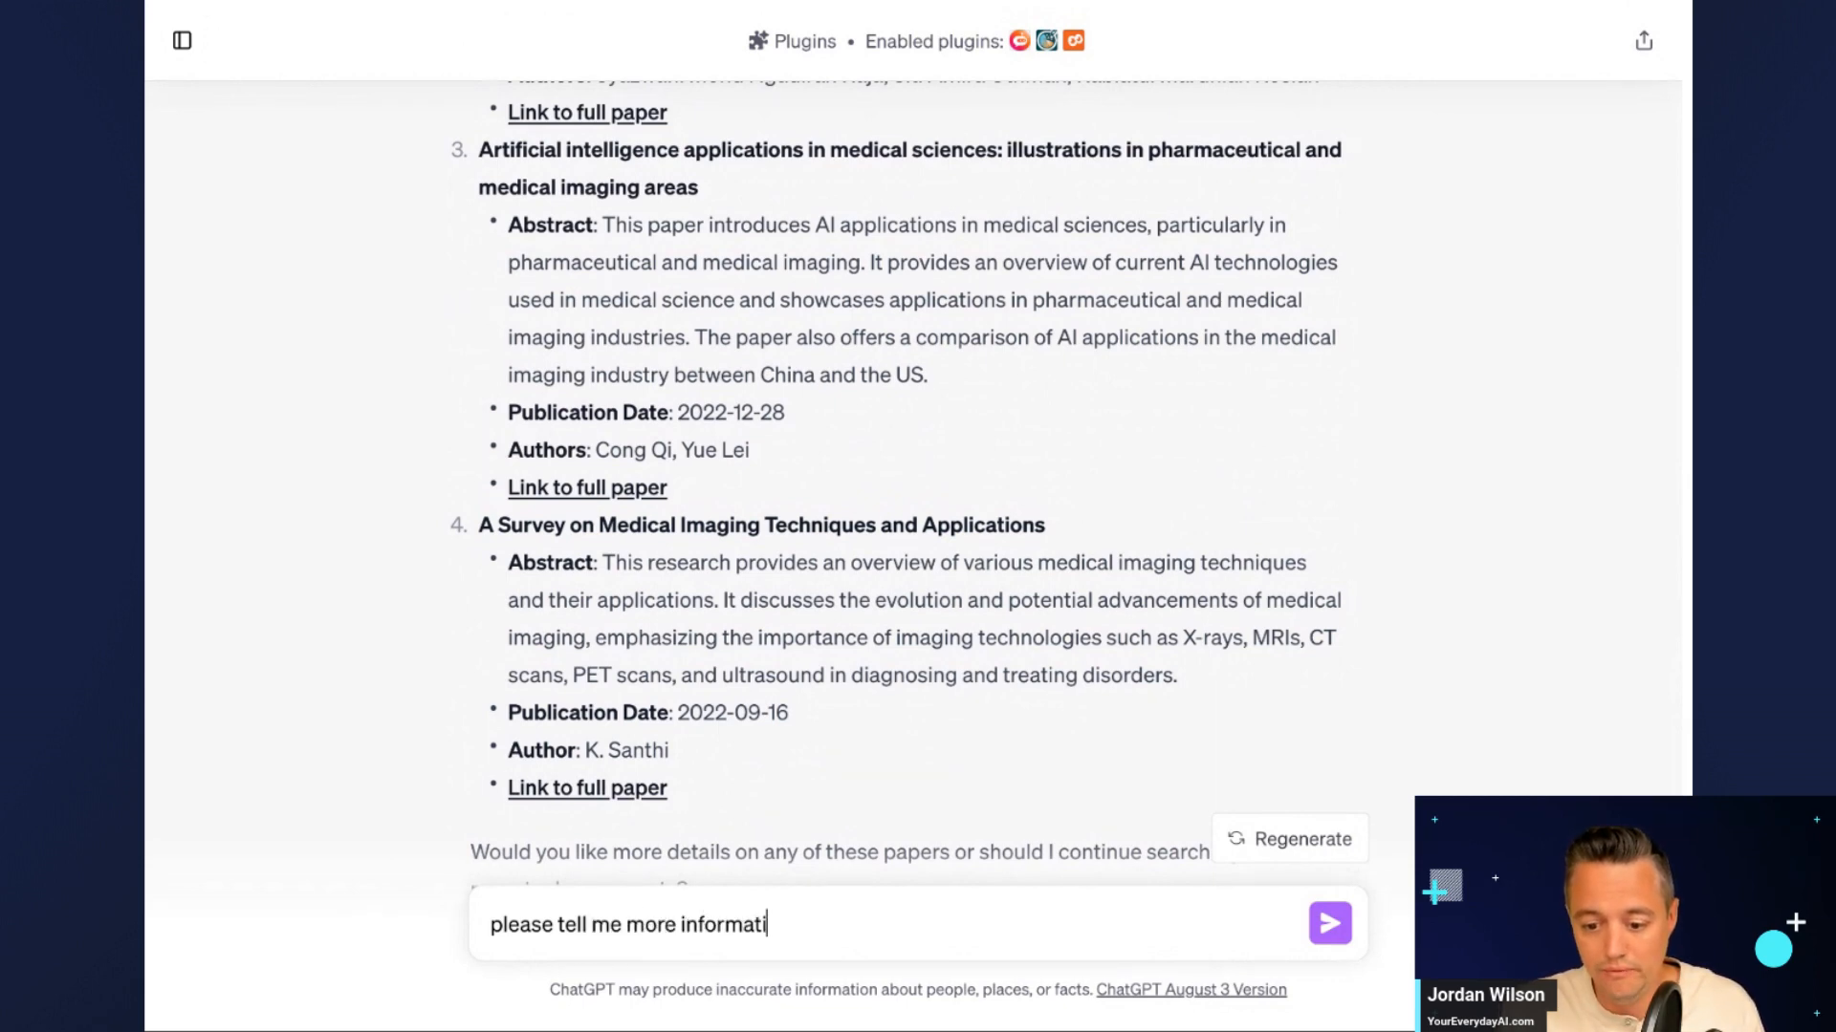
text(on about #4)
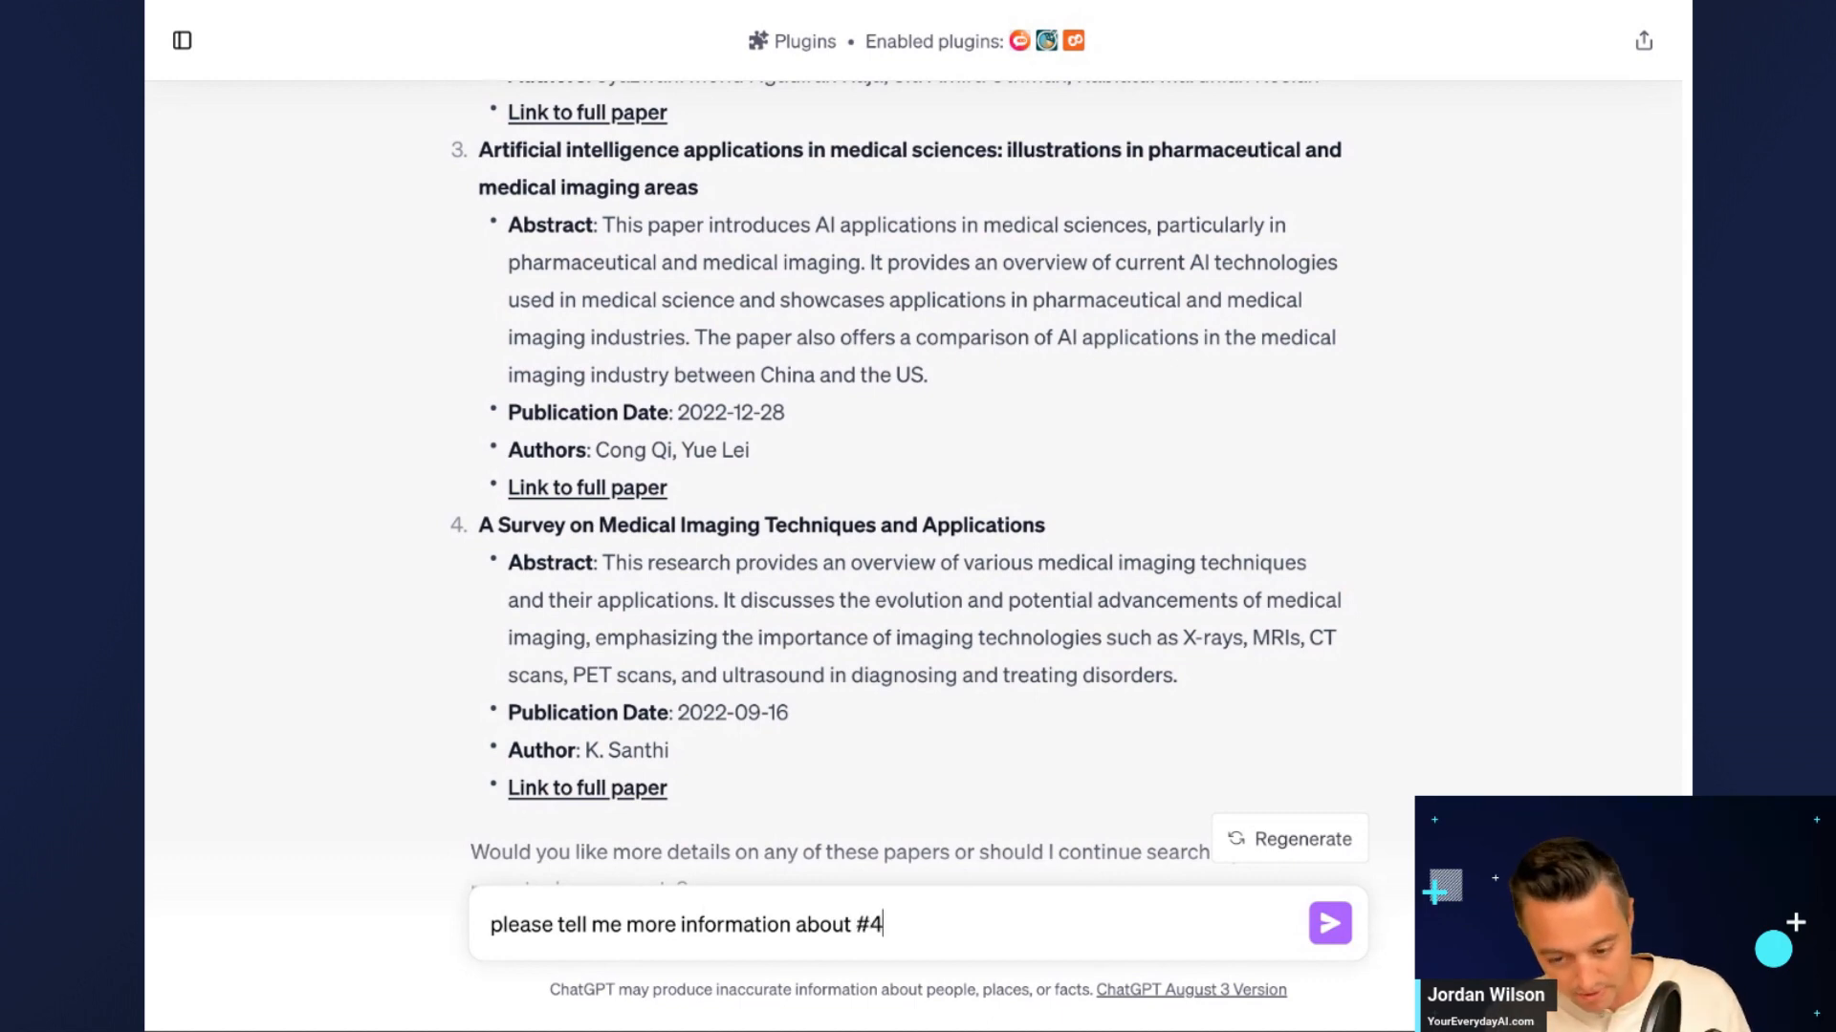
text(,)
key(ctrl+v)
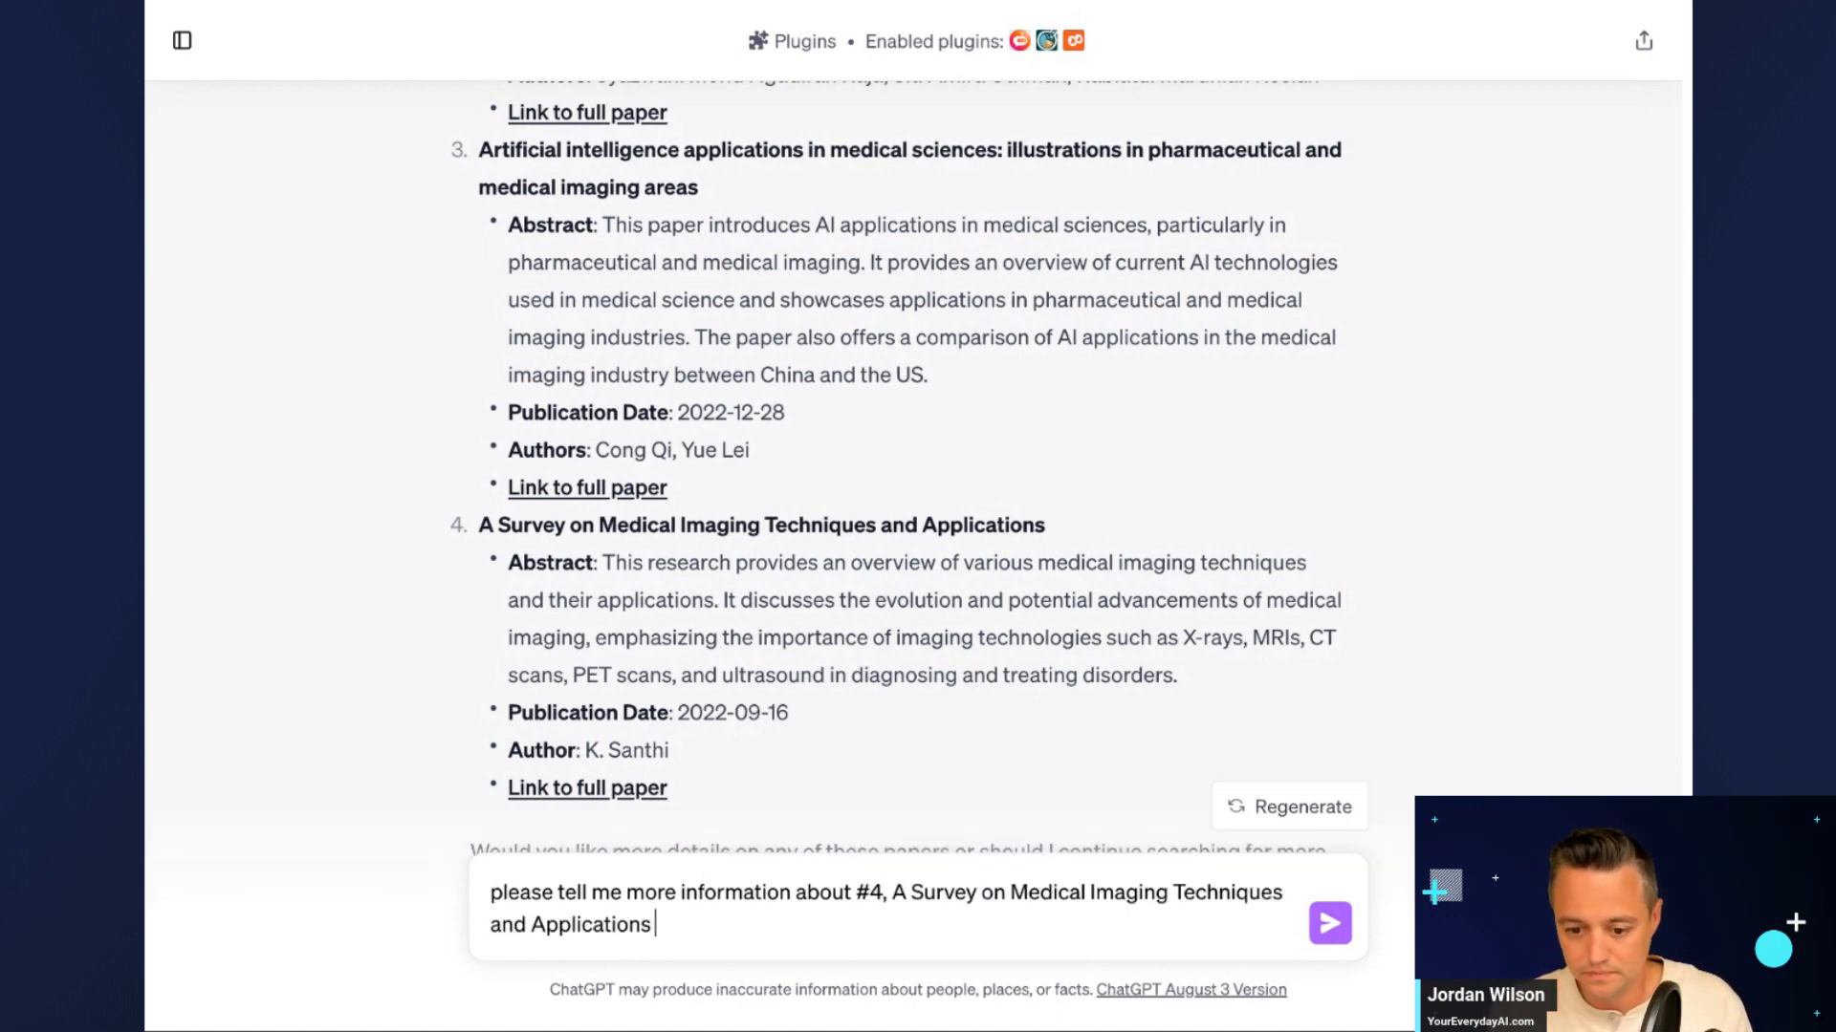
text(, using the scho)
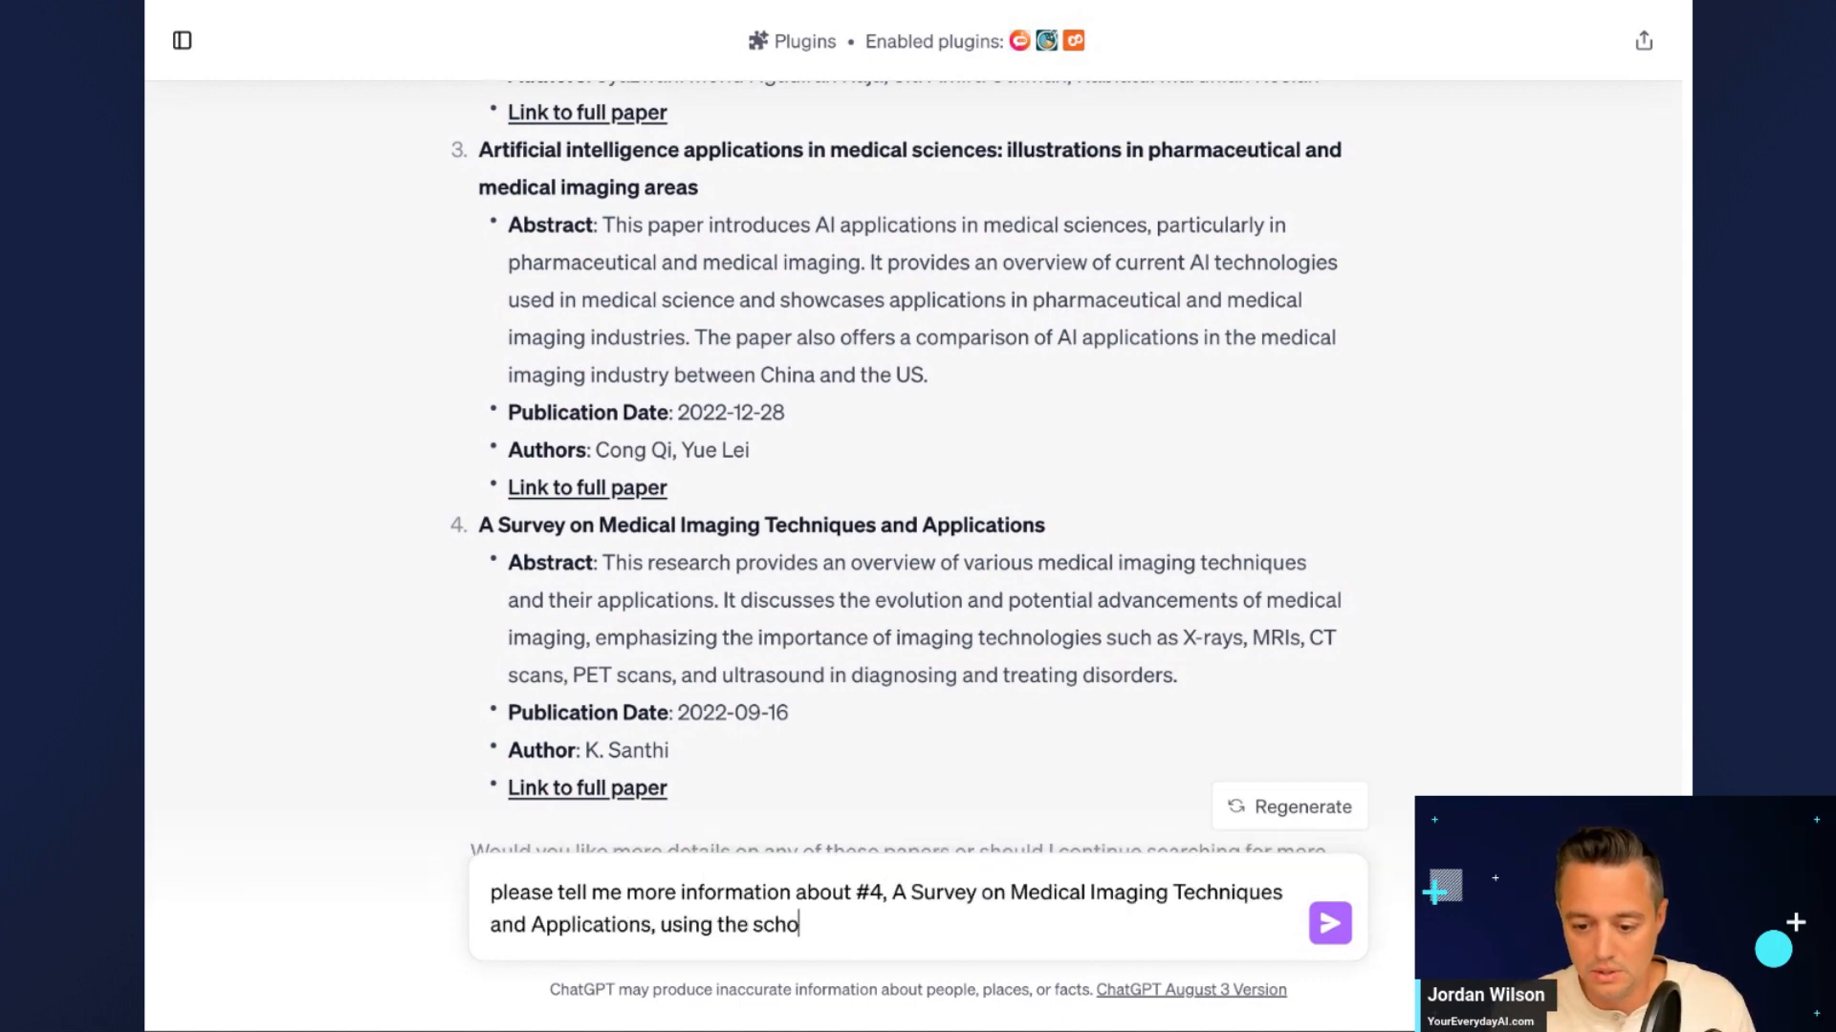
text(lar AI )
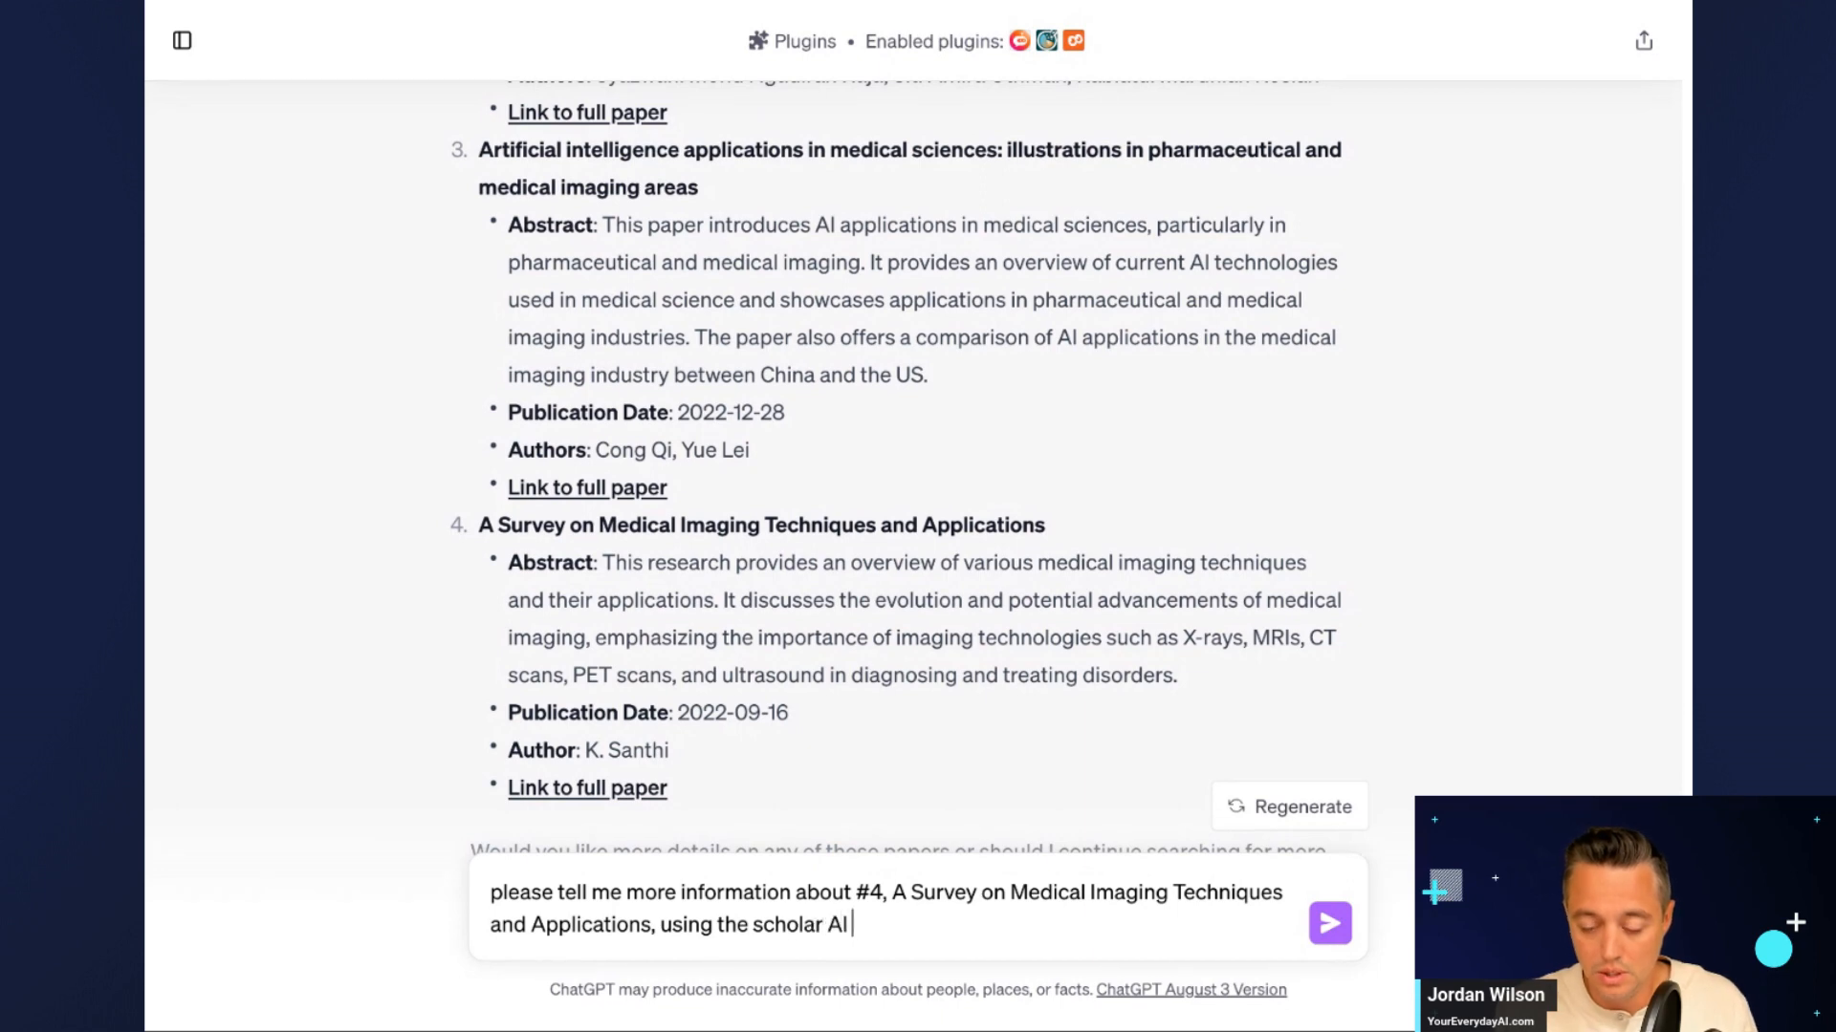
text(plugin)
key(Return)
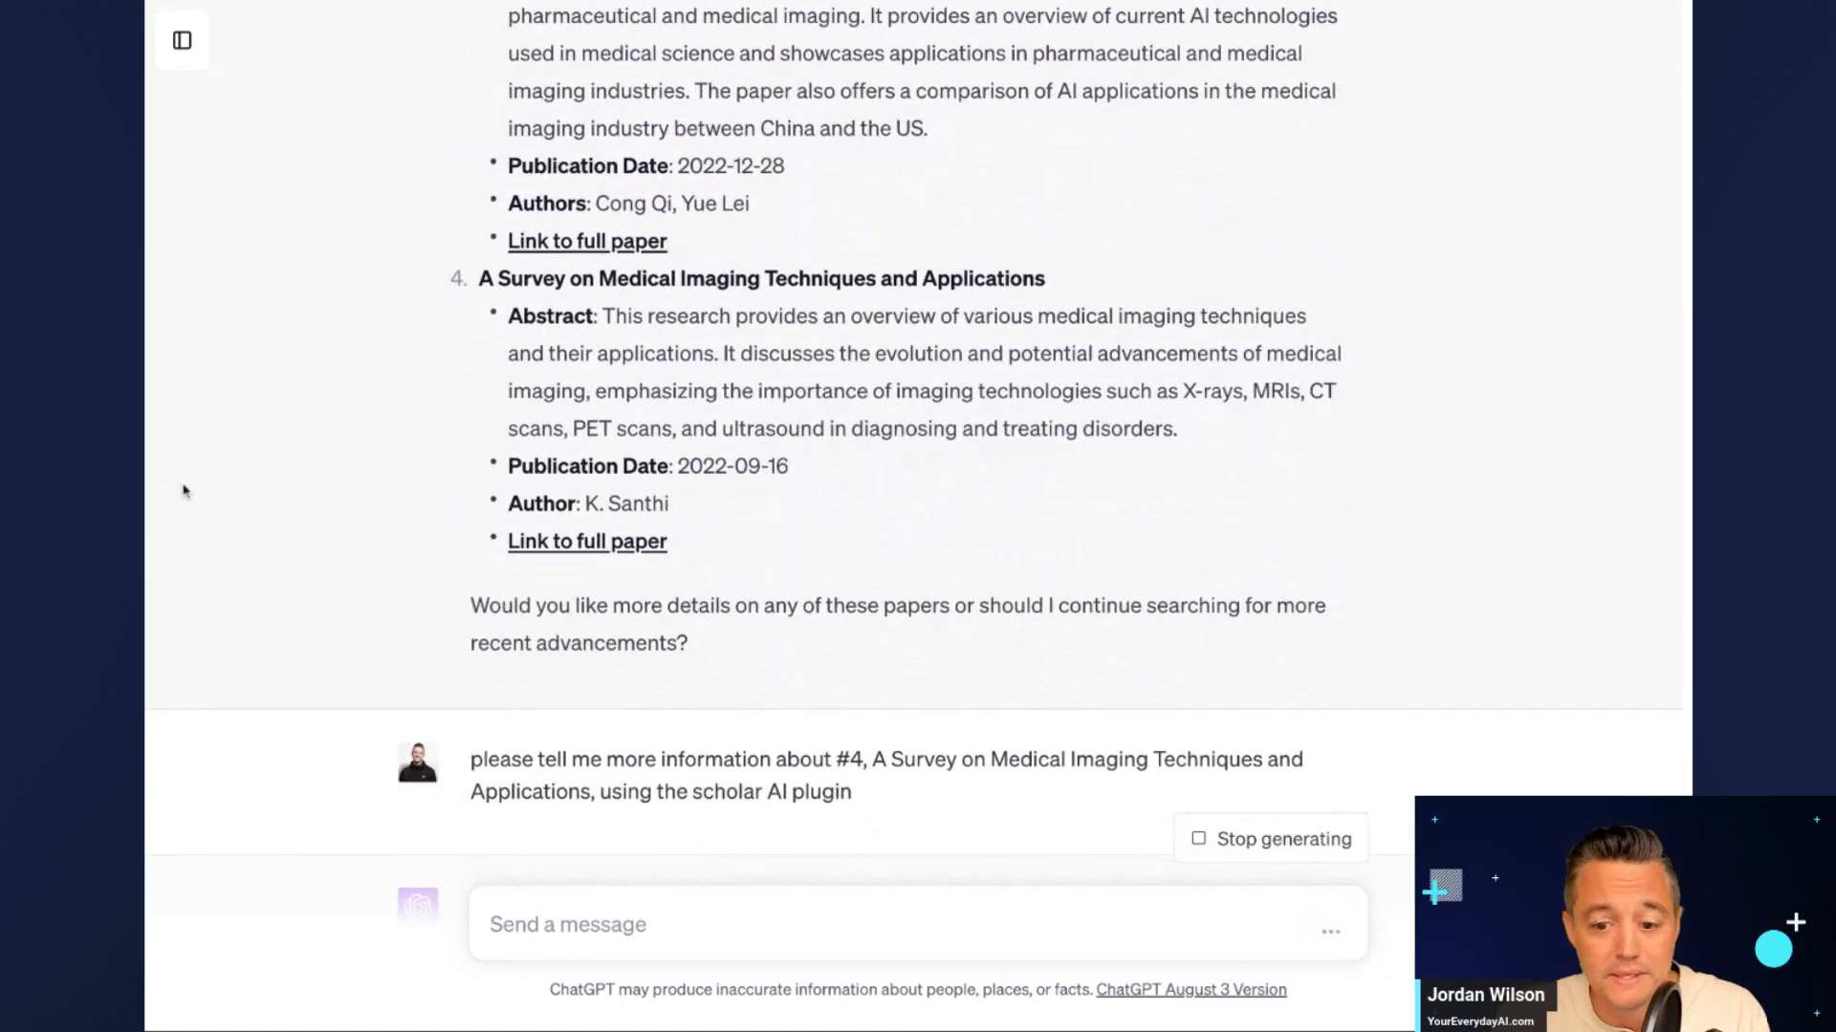
scroll(221, 484, up, 1)
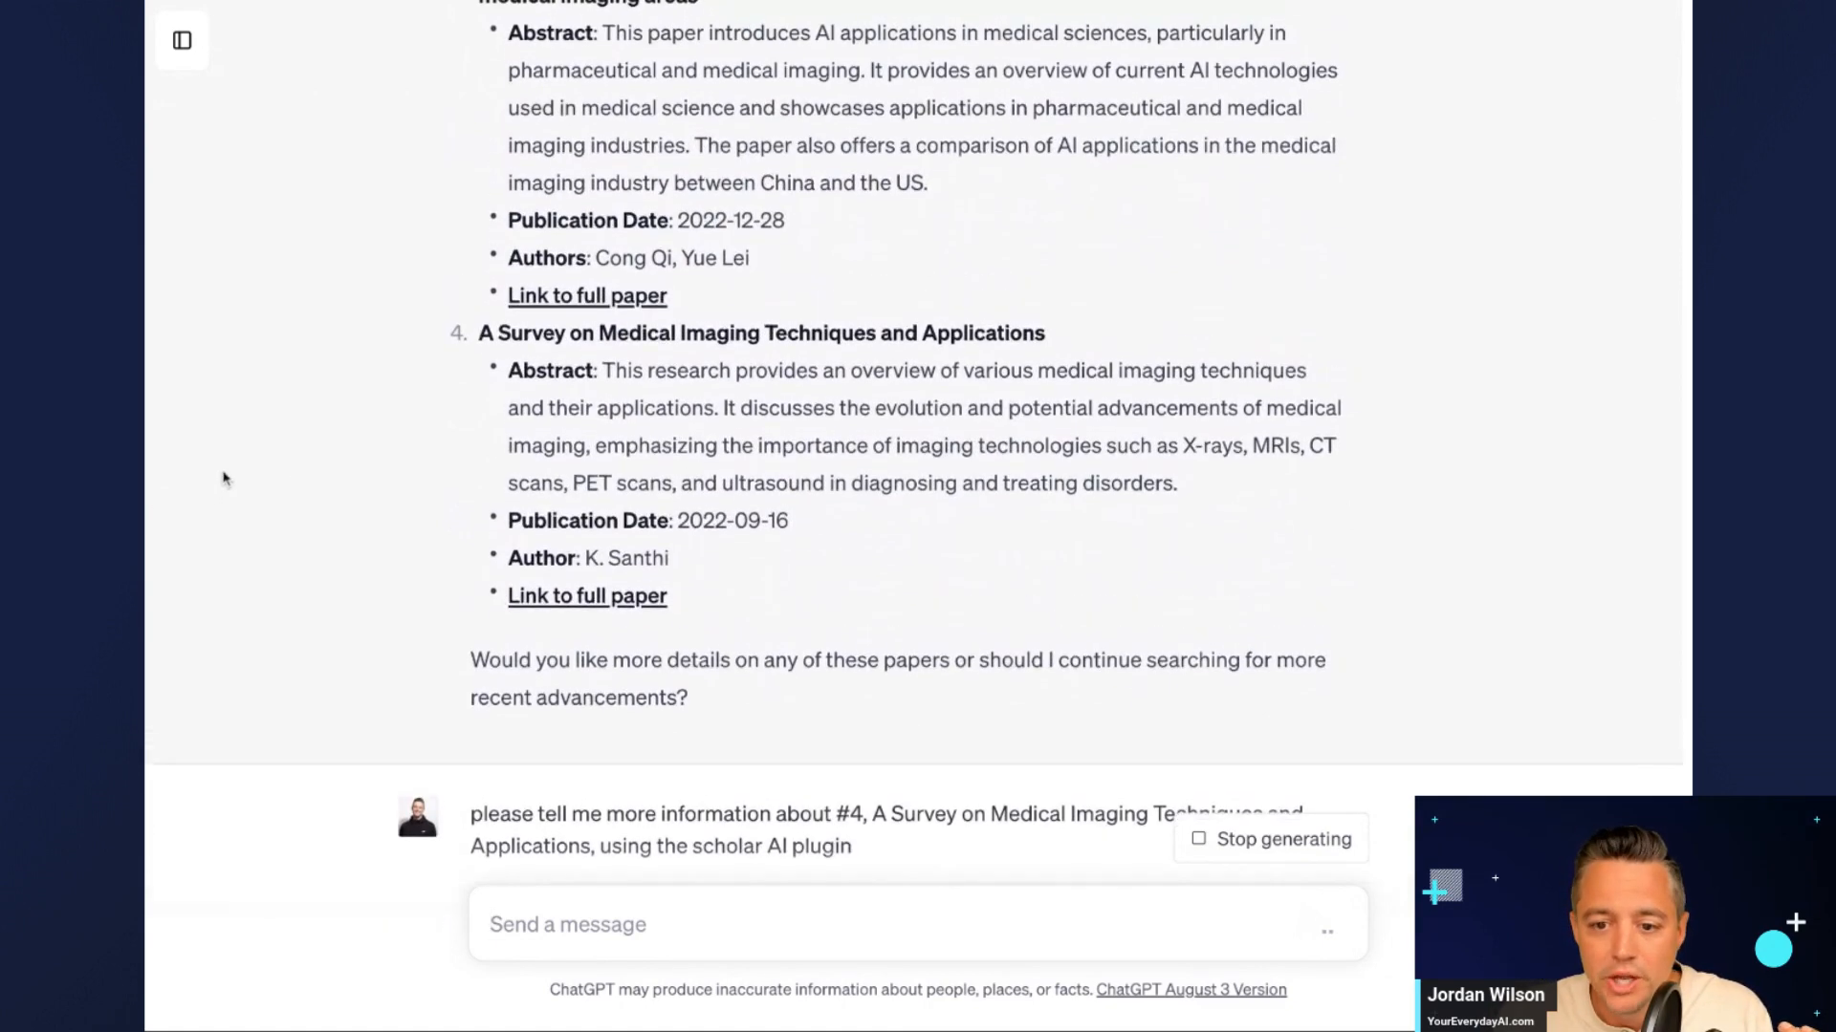
- Review the fourth paper's entry and read the ScholarAI reply to the request for more information about it
drag(479, 334, 669, 560)
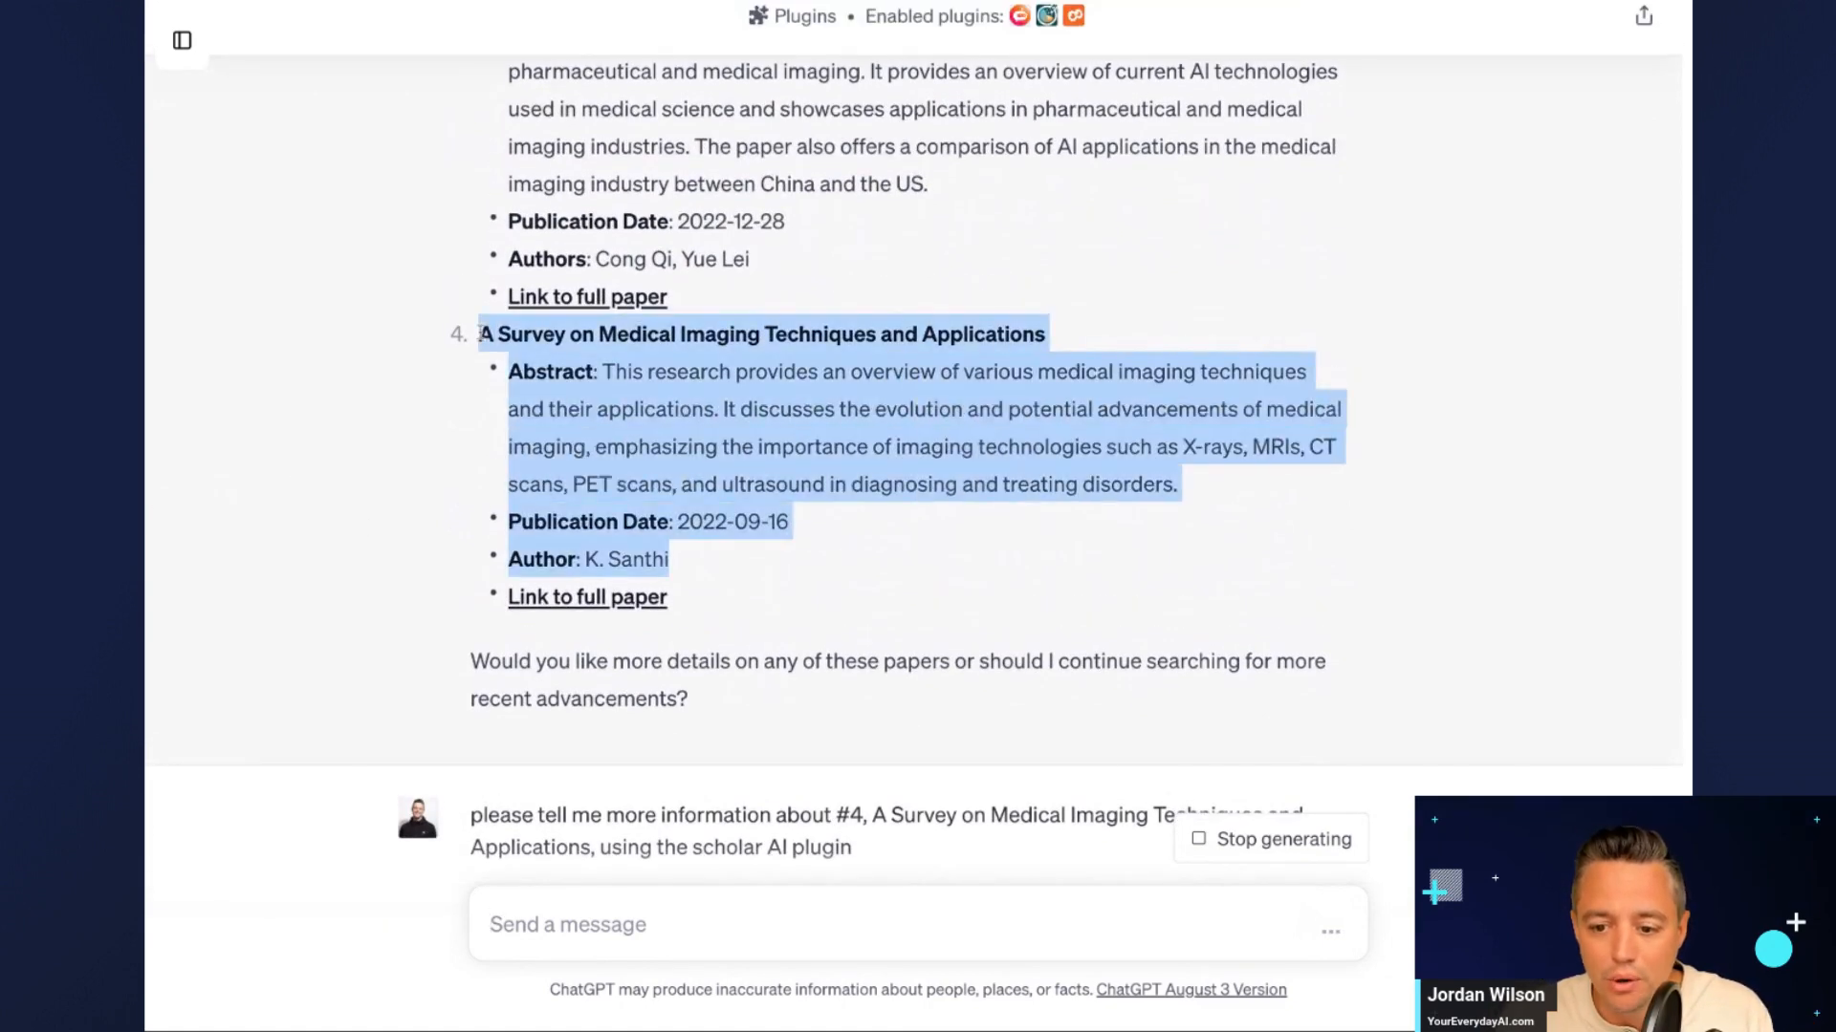
click(605, 439)
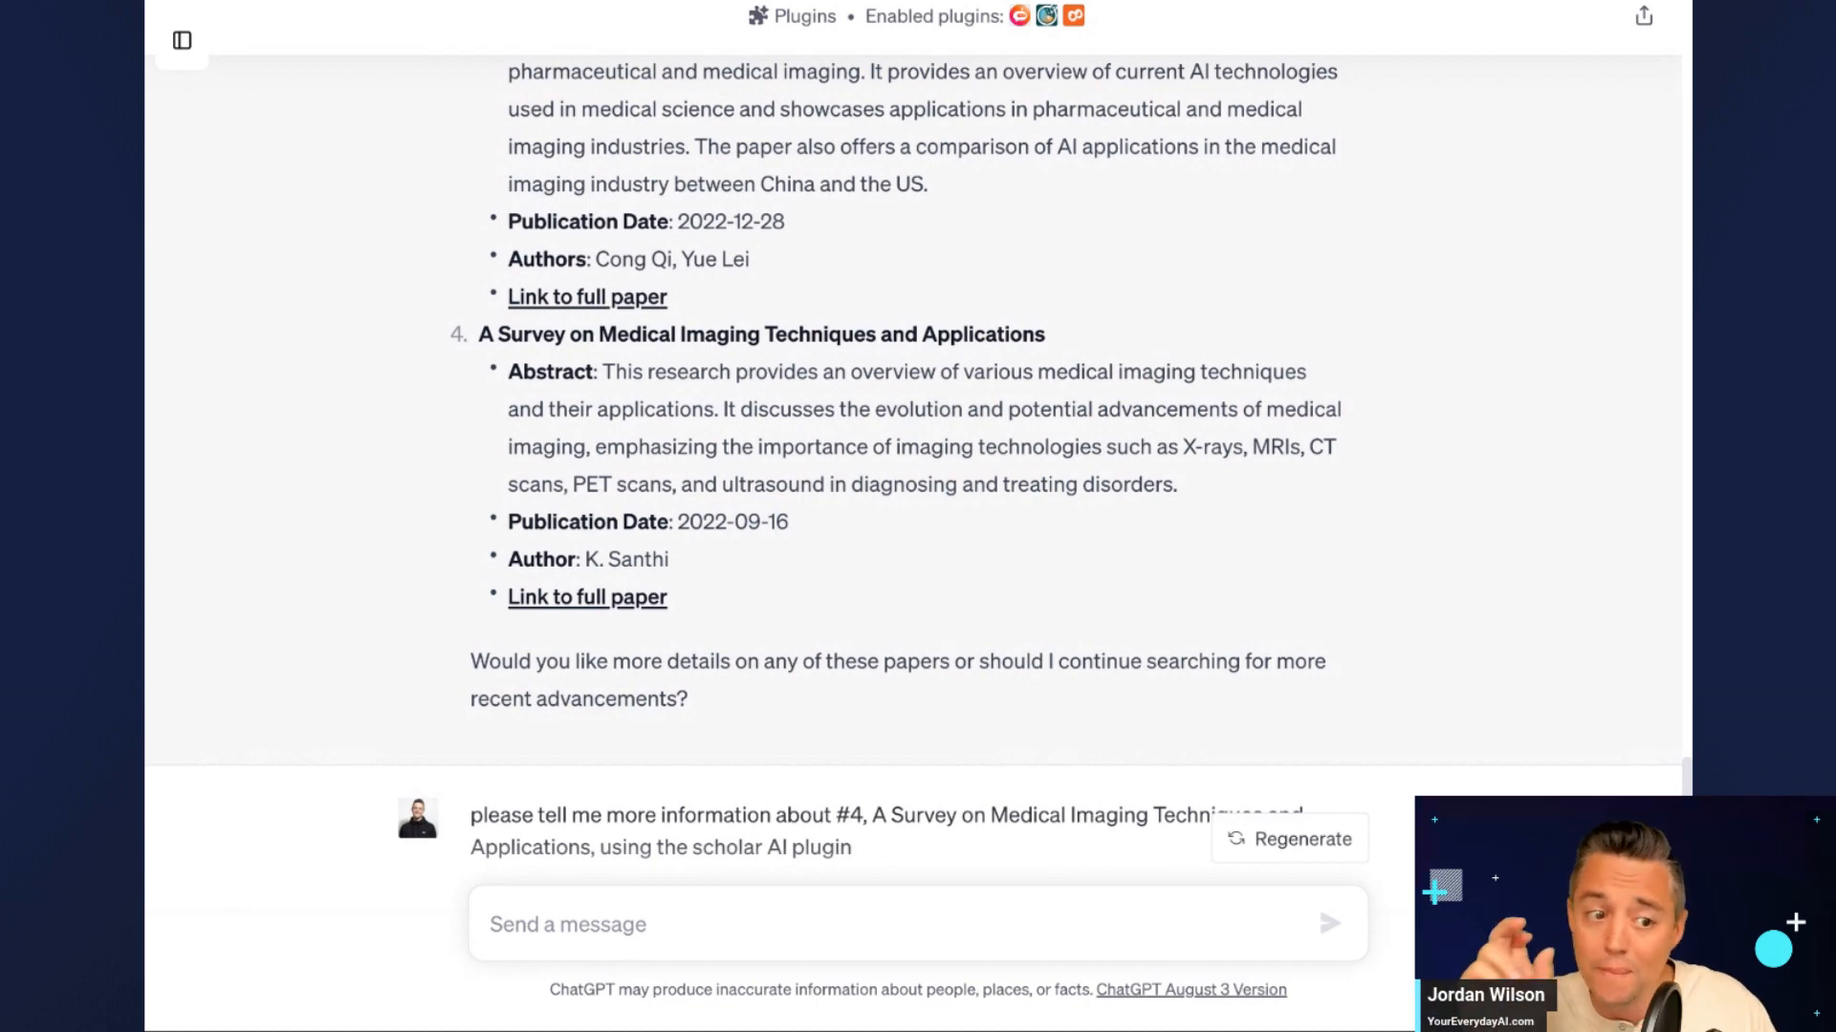
scroll(690, 415, down, 5)
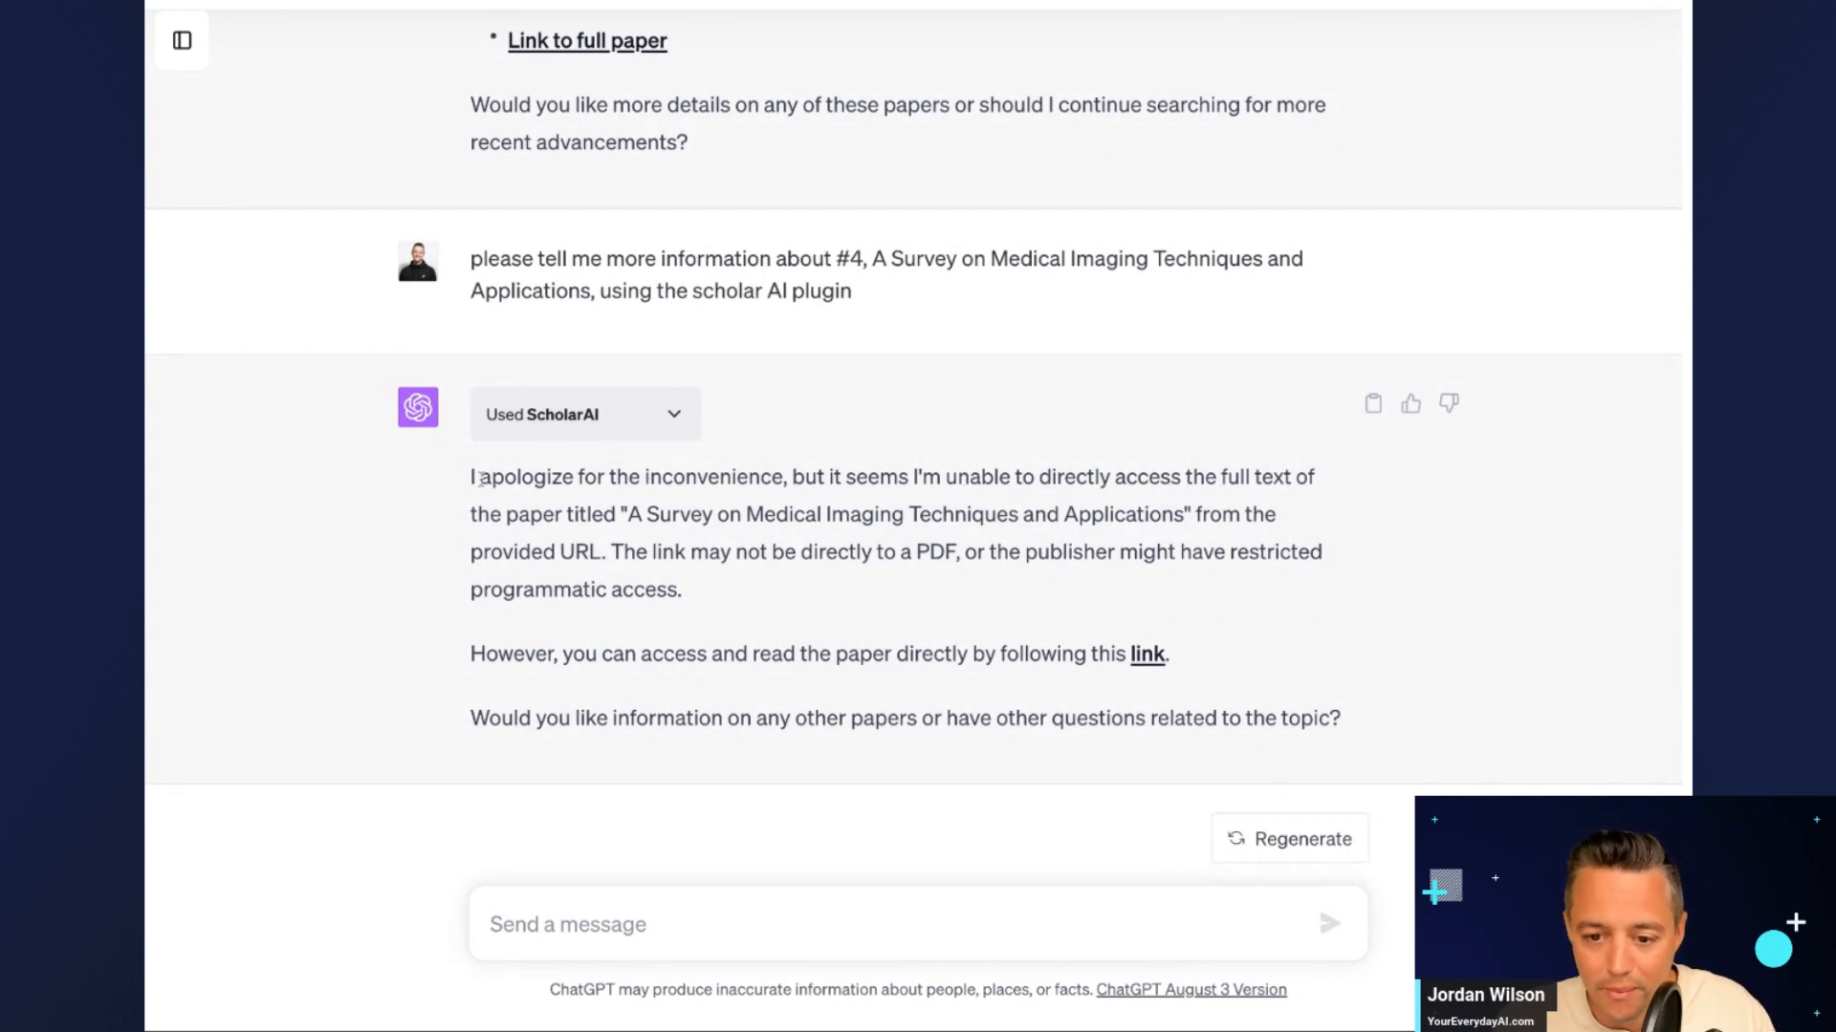
drag(473, 477, 688, 475)
click(692, 501)
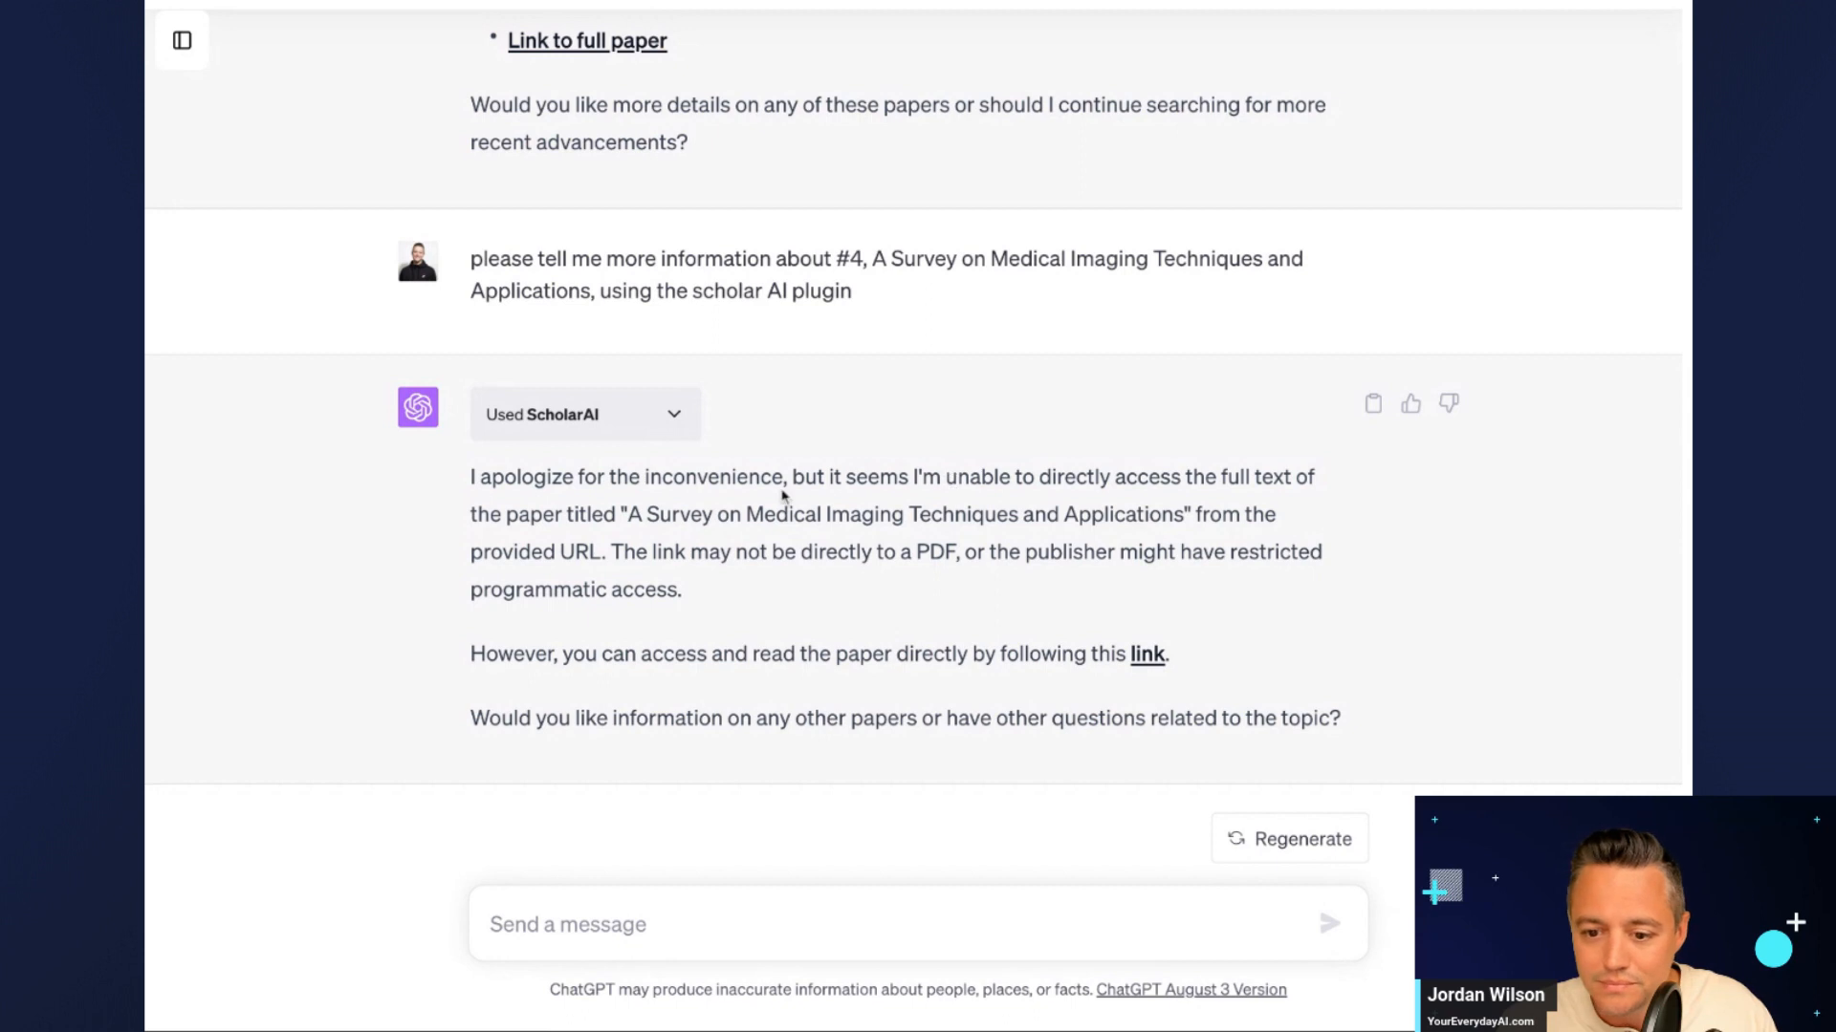
drag(669, 501, 683, 590)
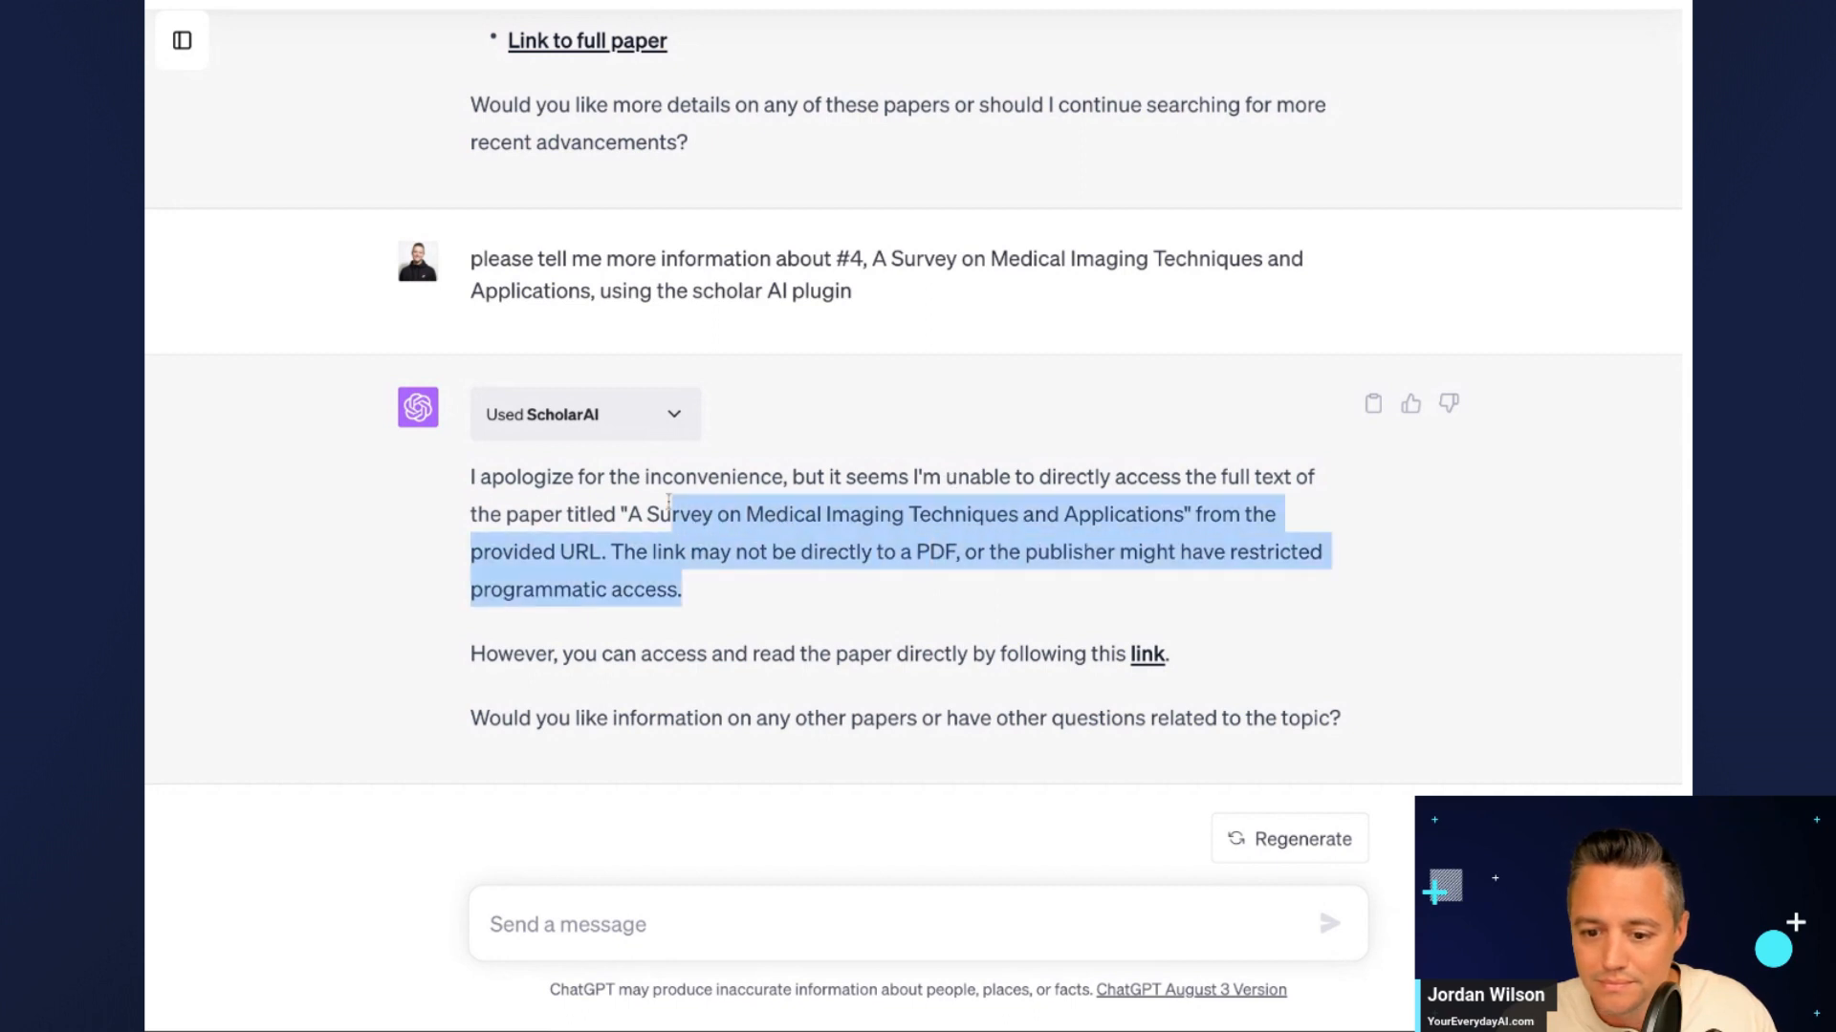
click(927, 612)
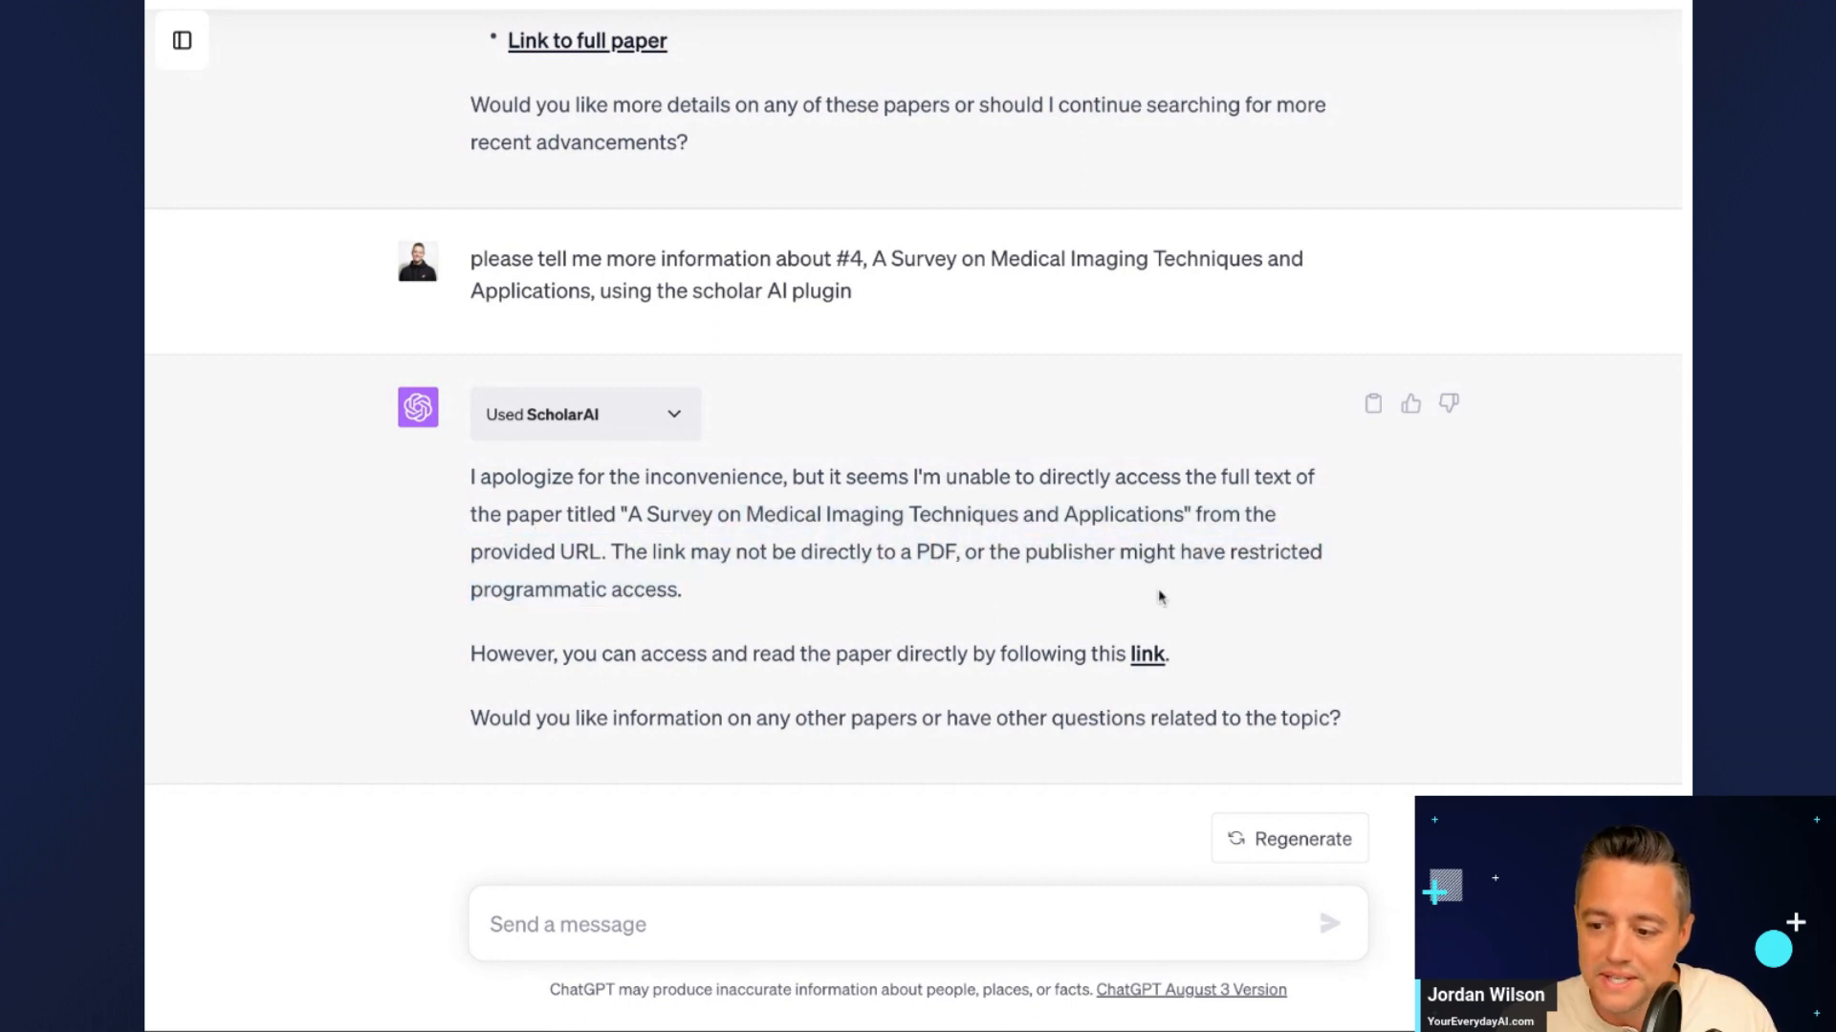
drag(1028, 554, 682, 589)
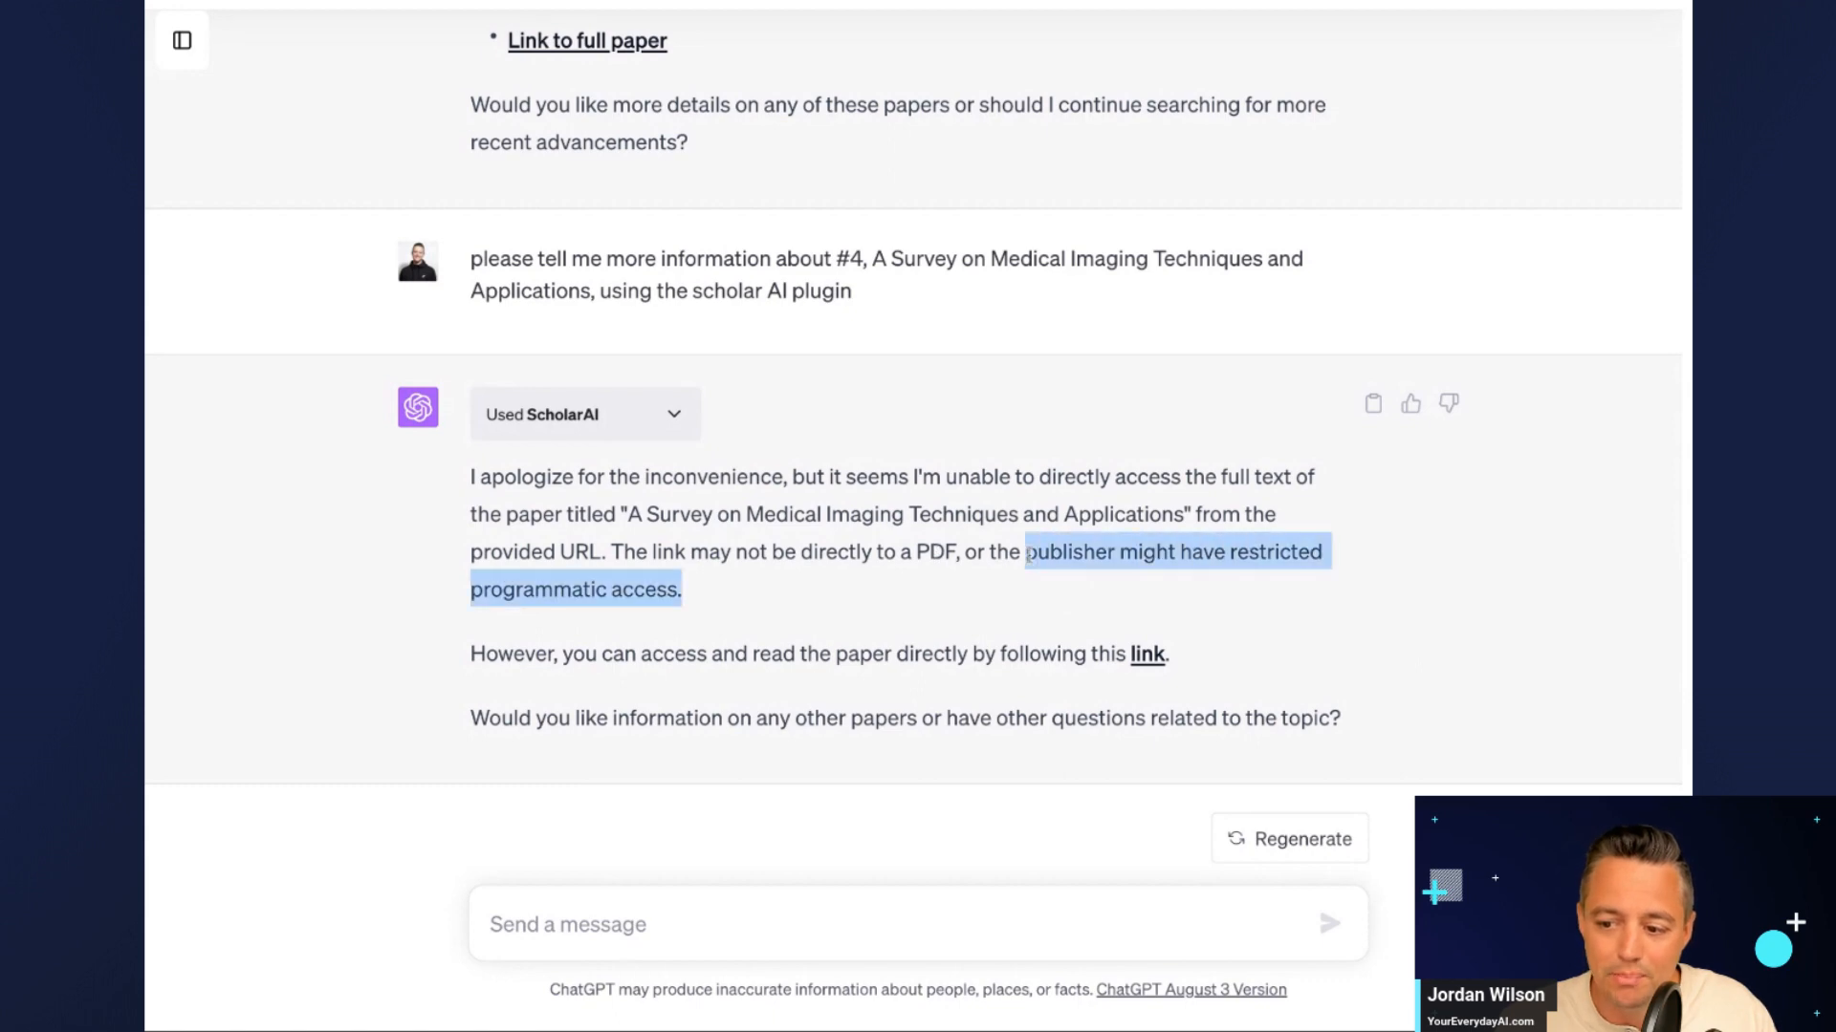
- Look back through the listed papers up to the prompt on recent advancements in medical imaging technology in the US
scroll(767, 623, up, 7)
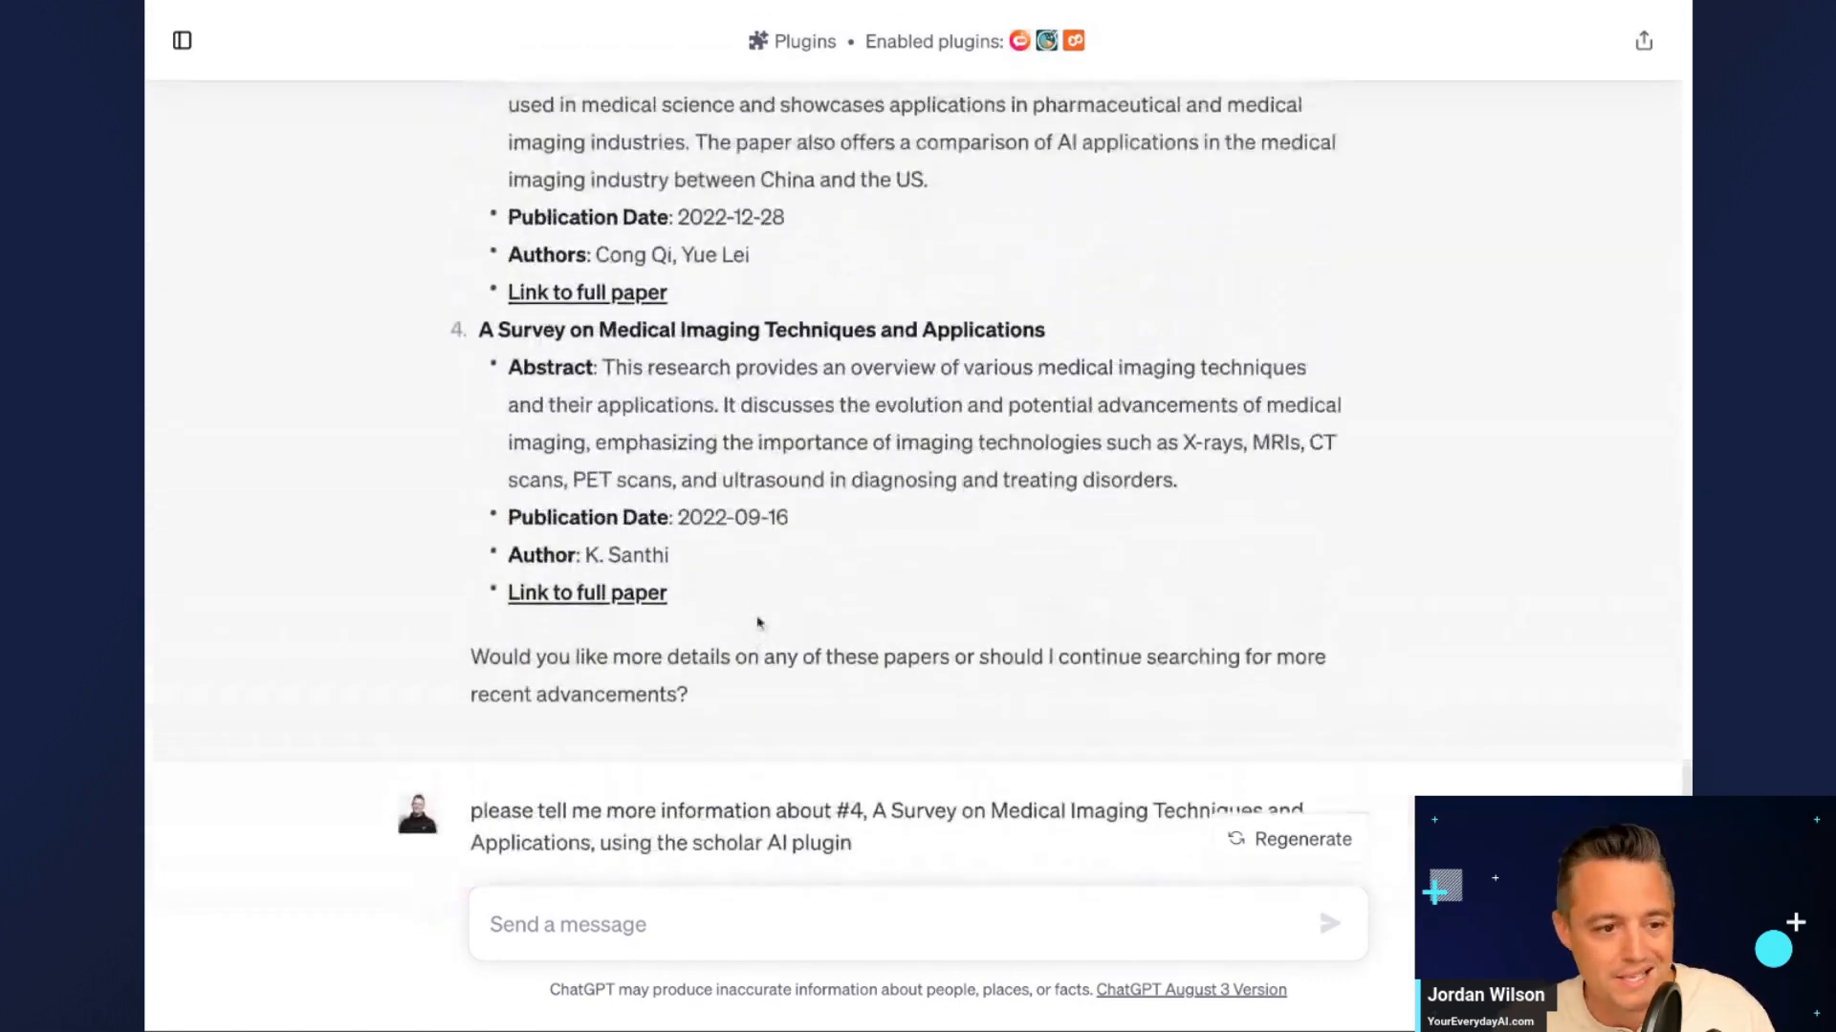
scroll(760, 627, up, 3)
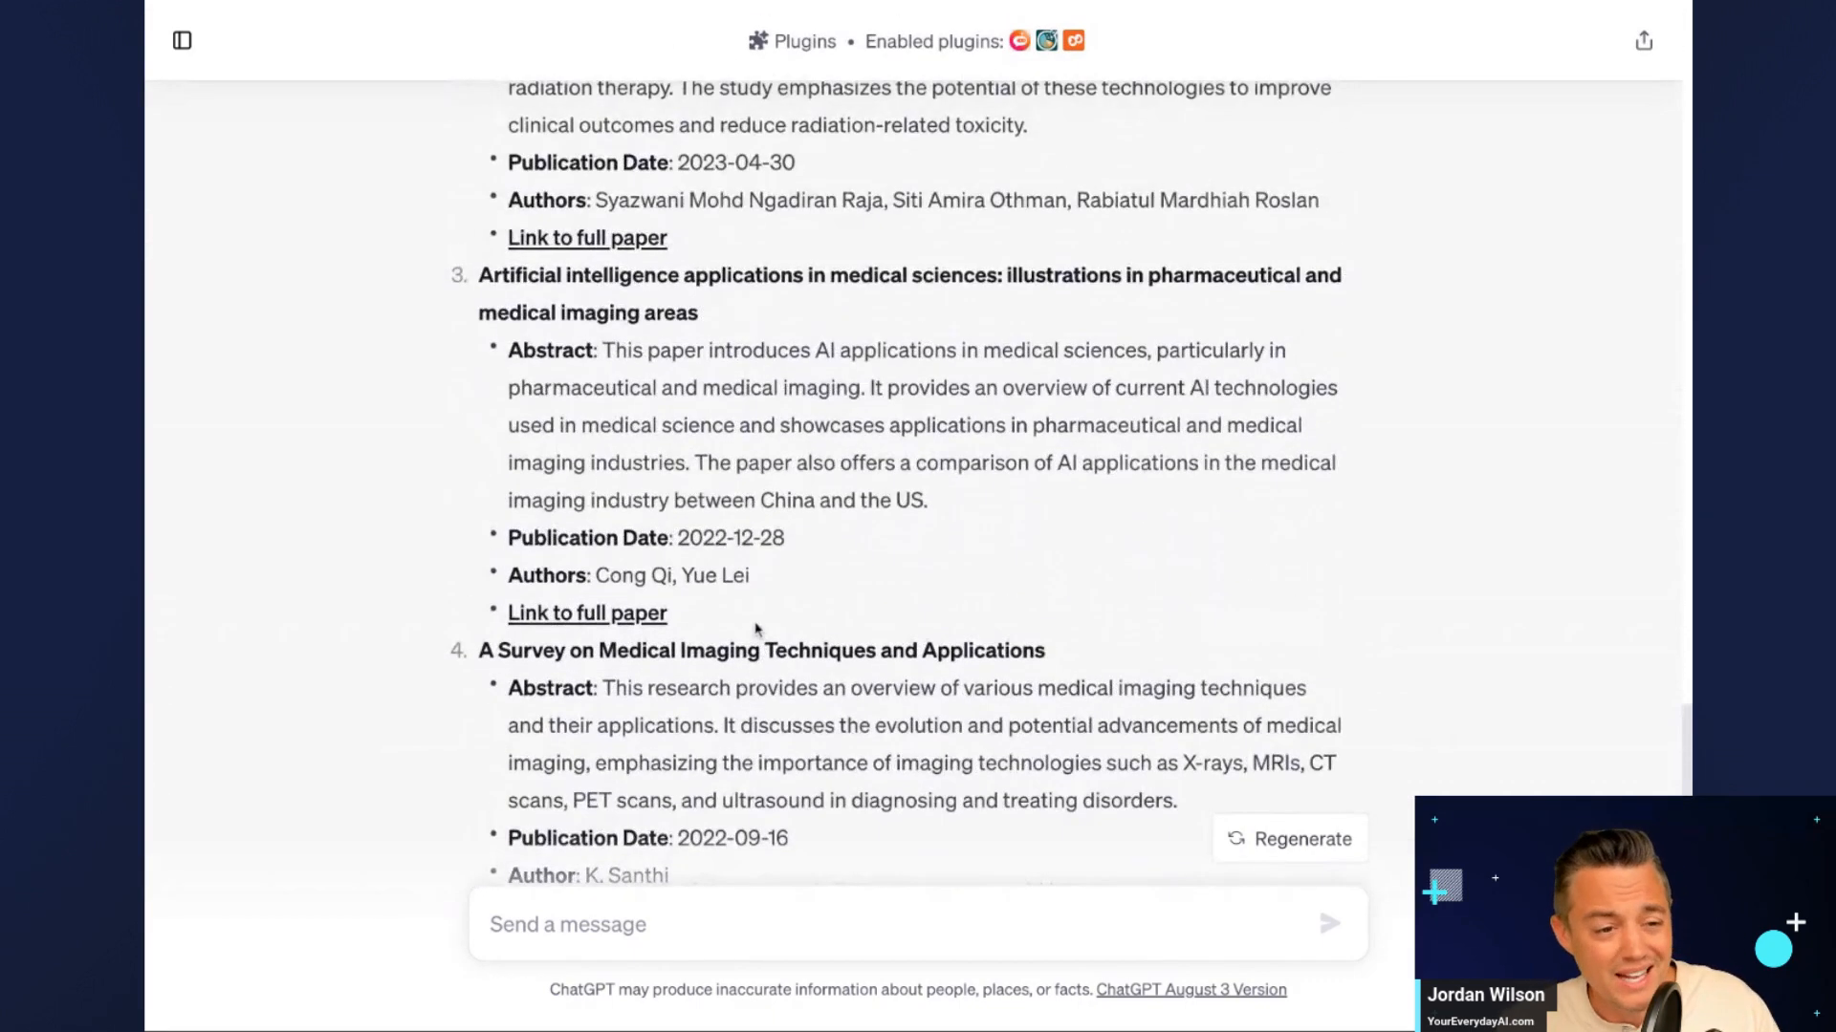
scroll(755, 628, up, 10)
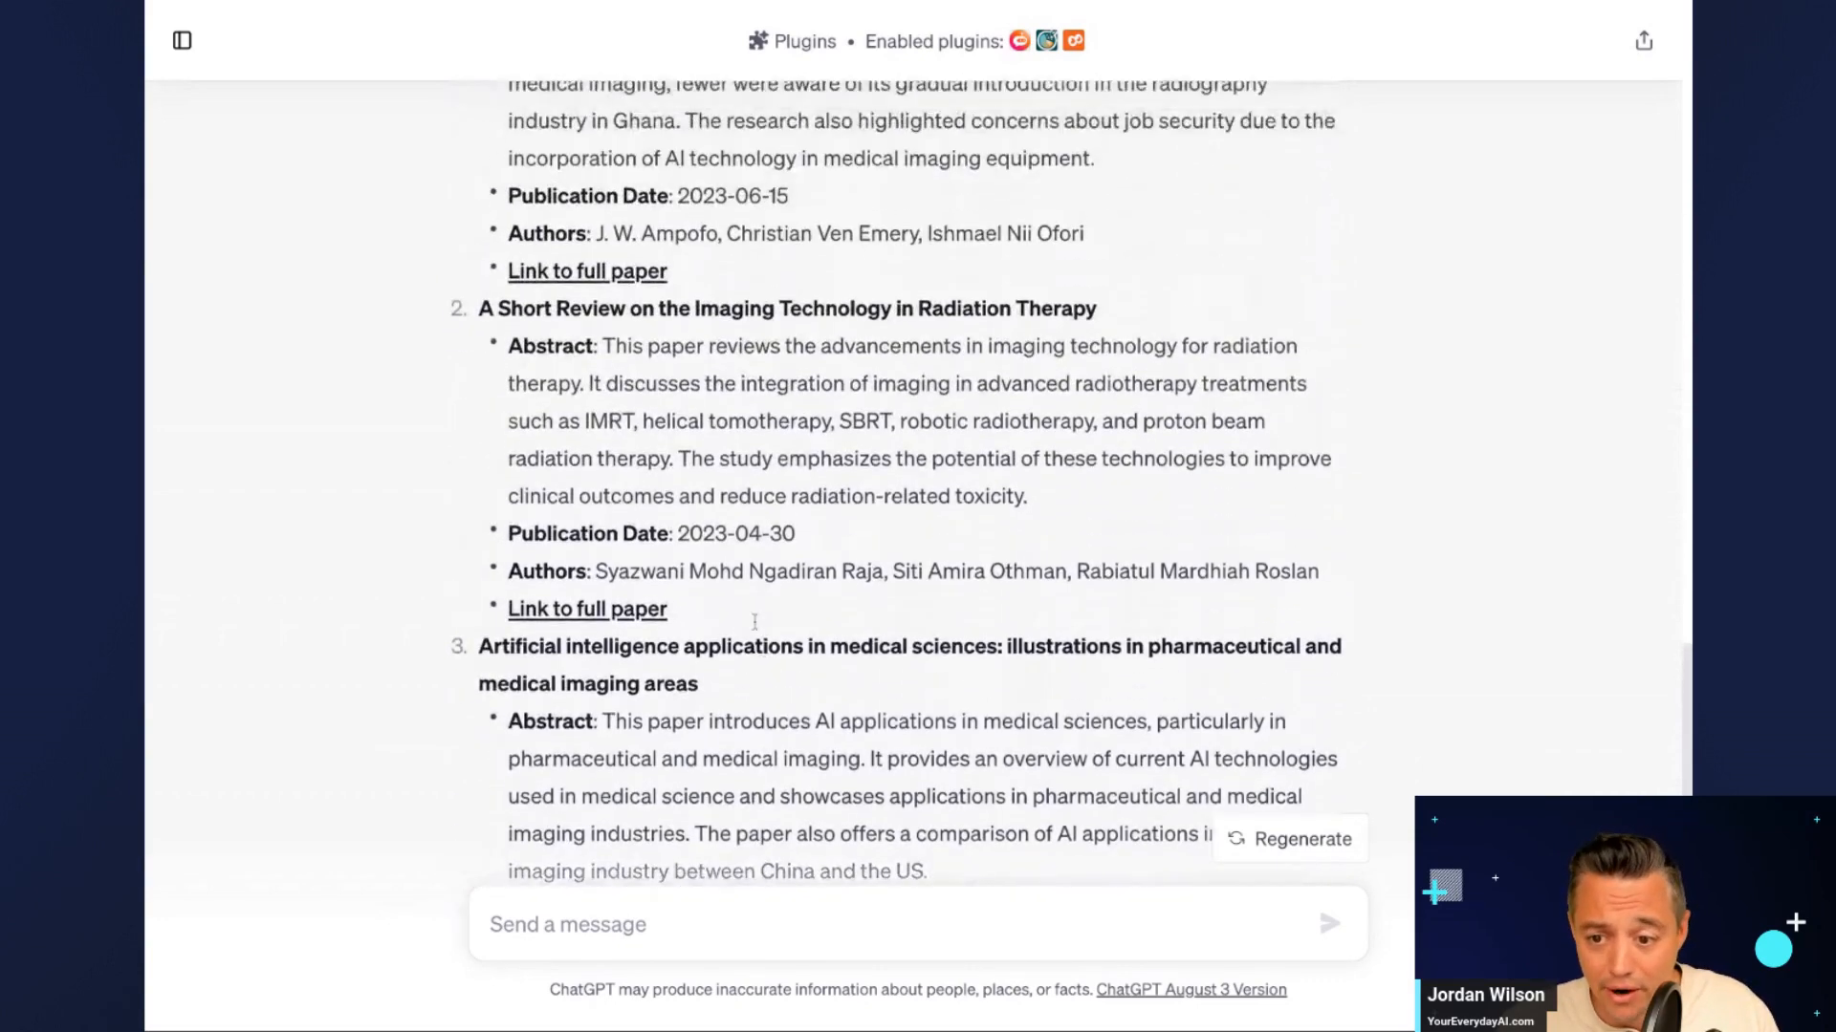
scroll(757, 629, up, 1)
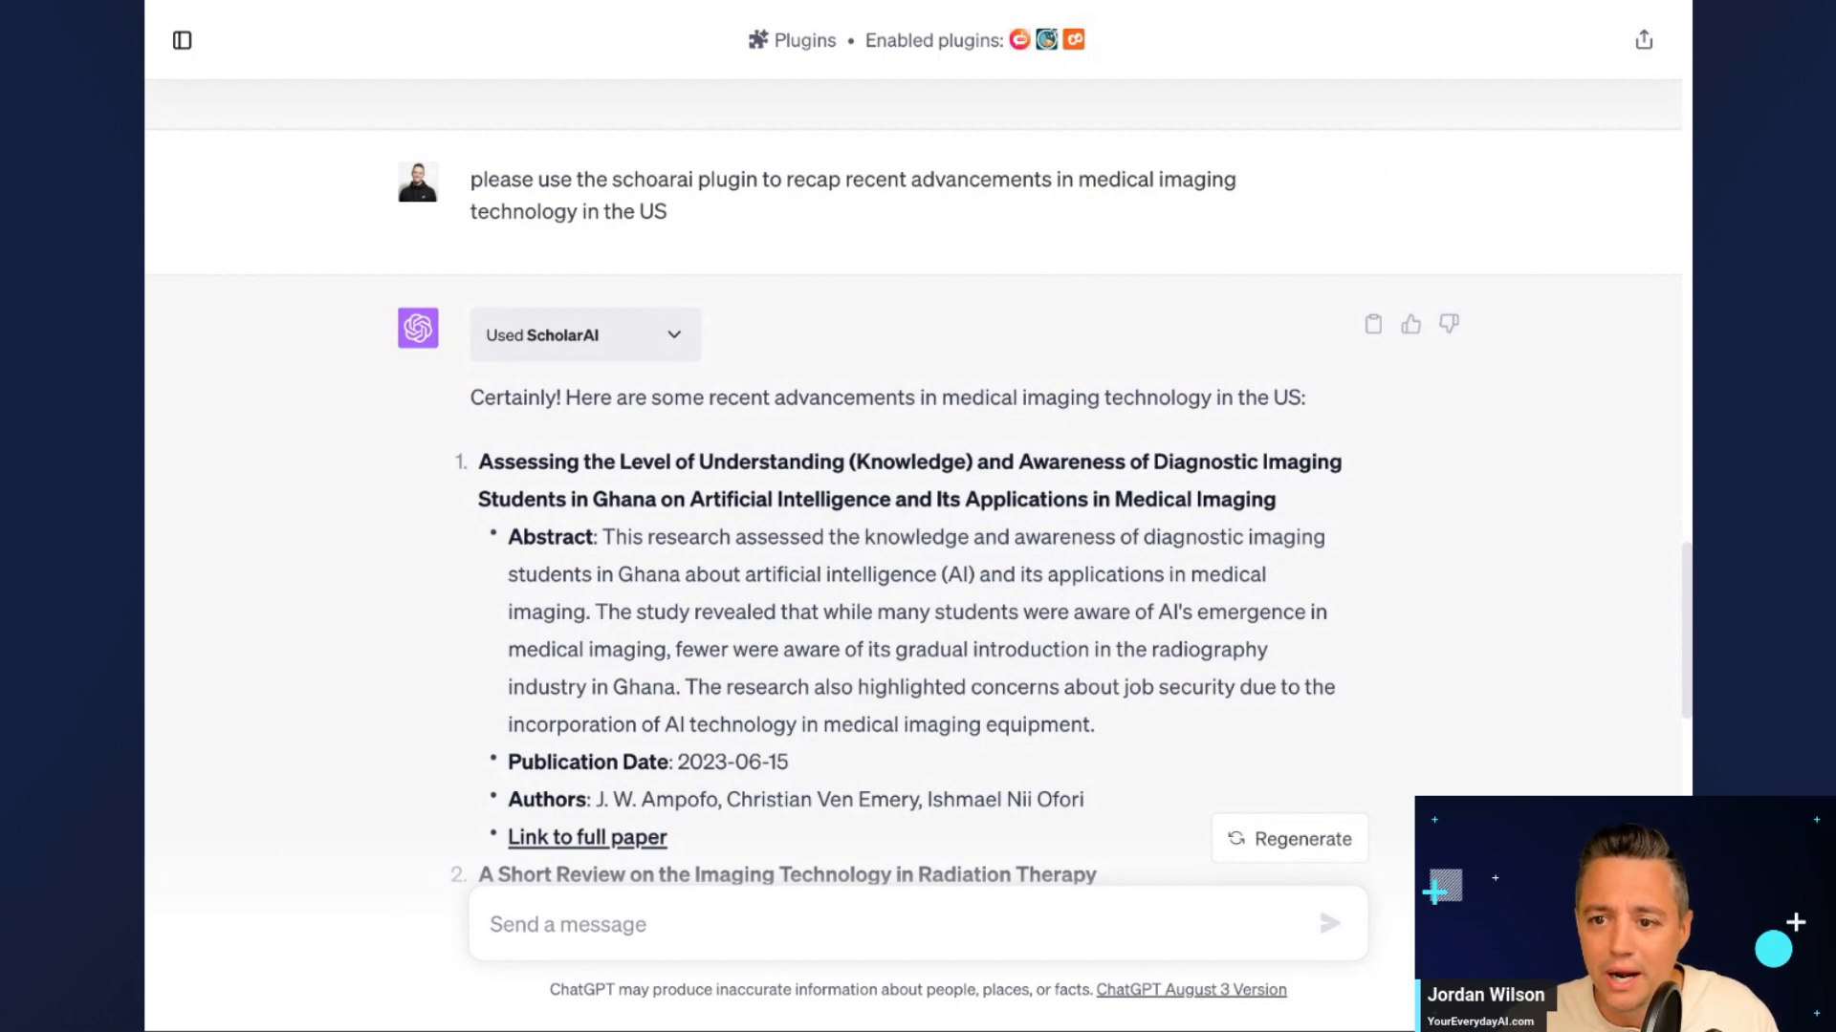
- Switch to the Everyday AI website and enlarge its home page by two zoom levels
key(ctrl+Tab)
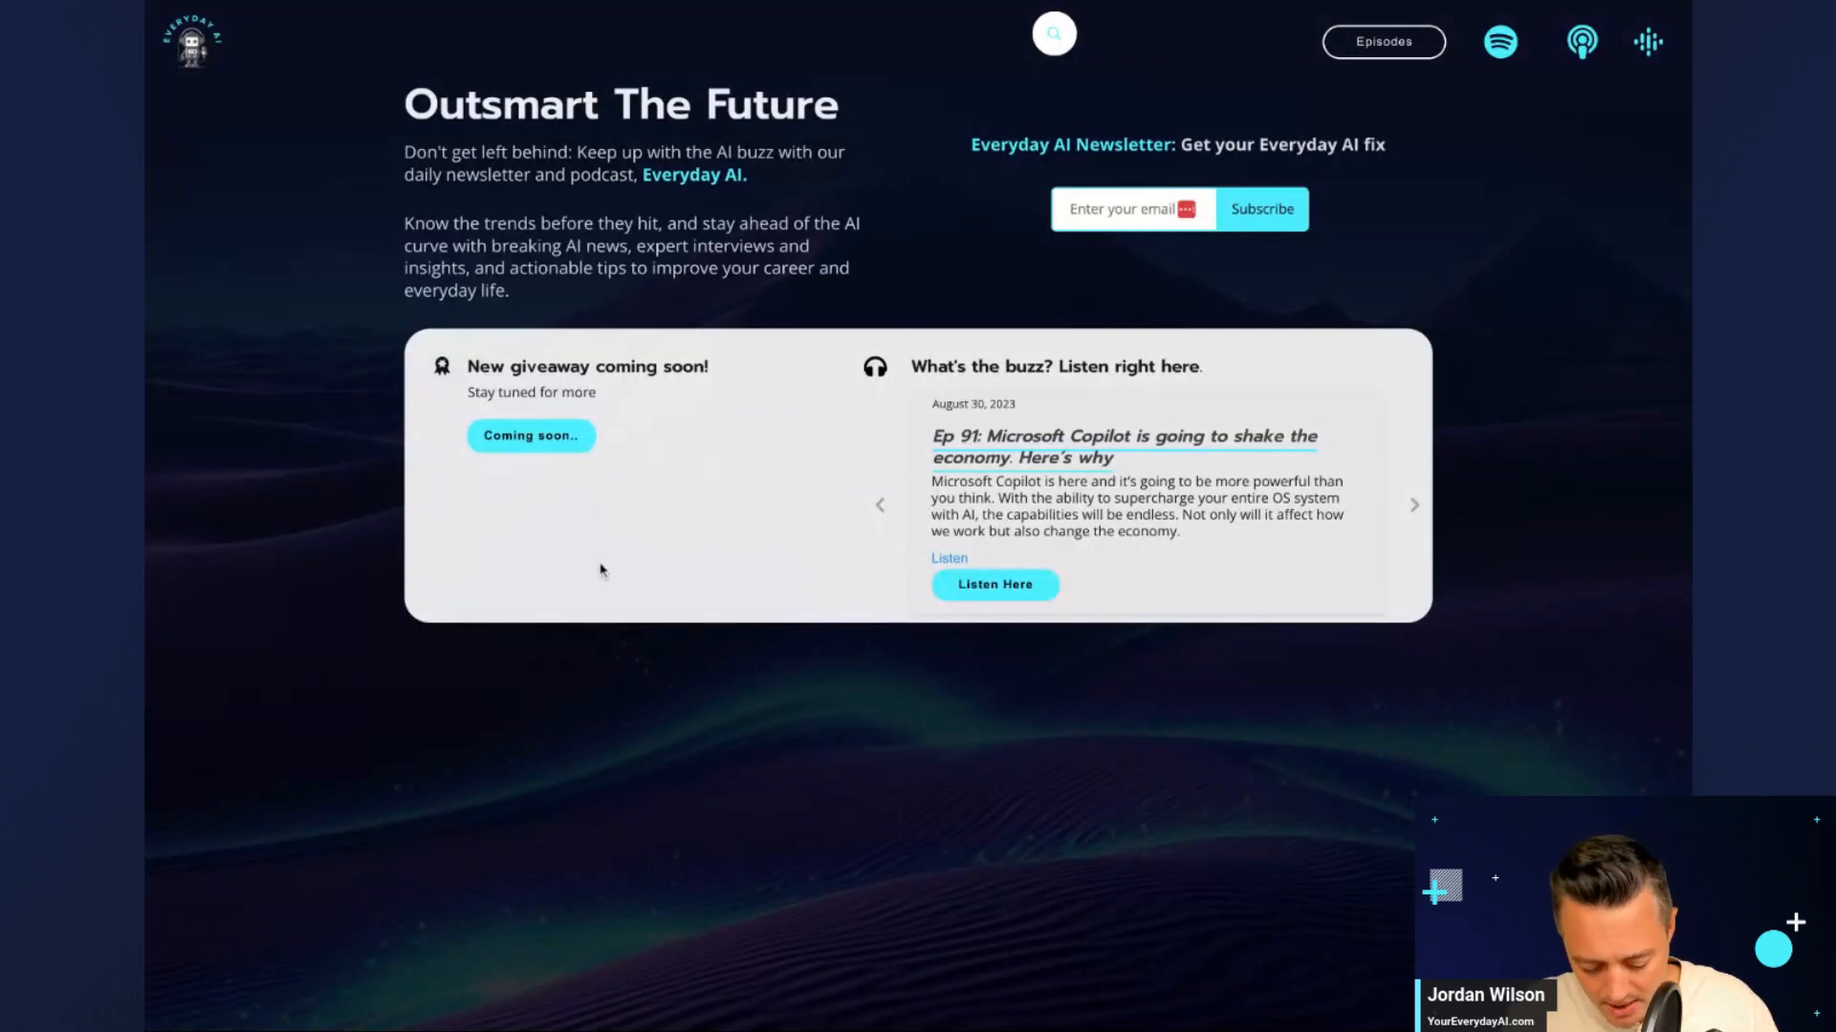
key(ctrl+plus)
key(ctrl+plus)
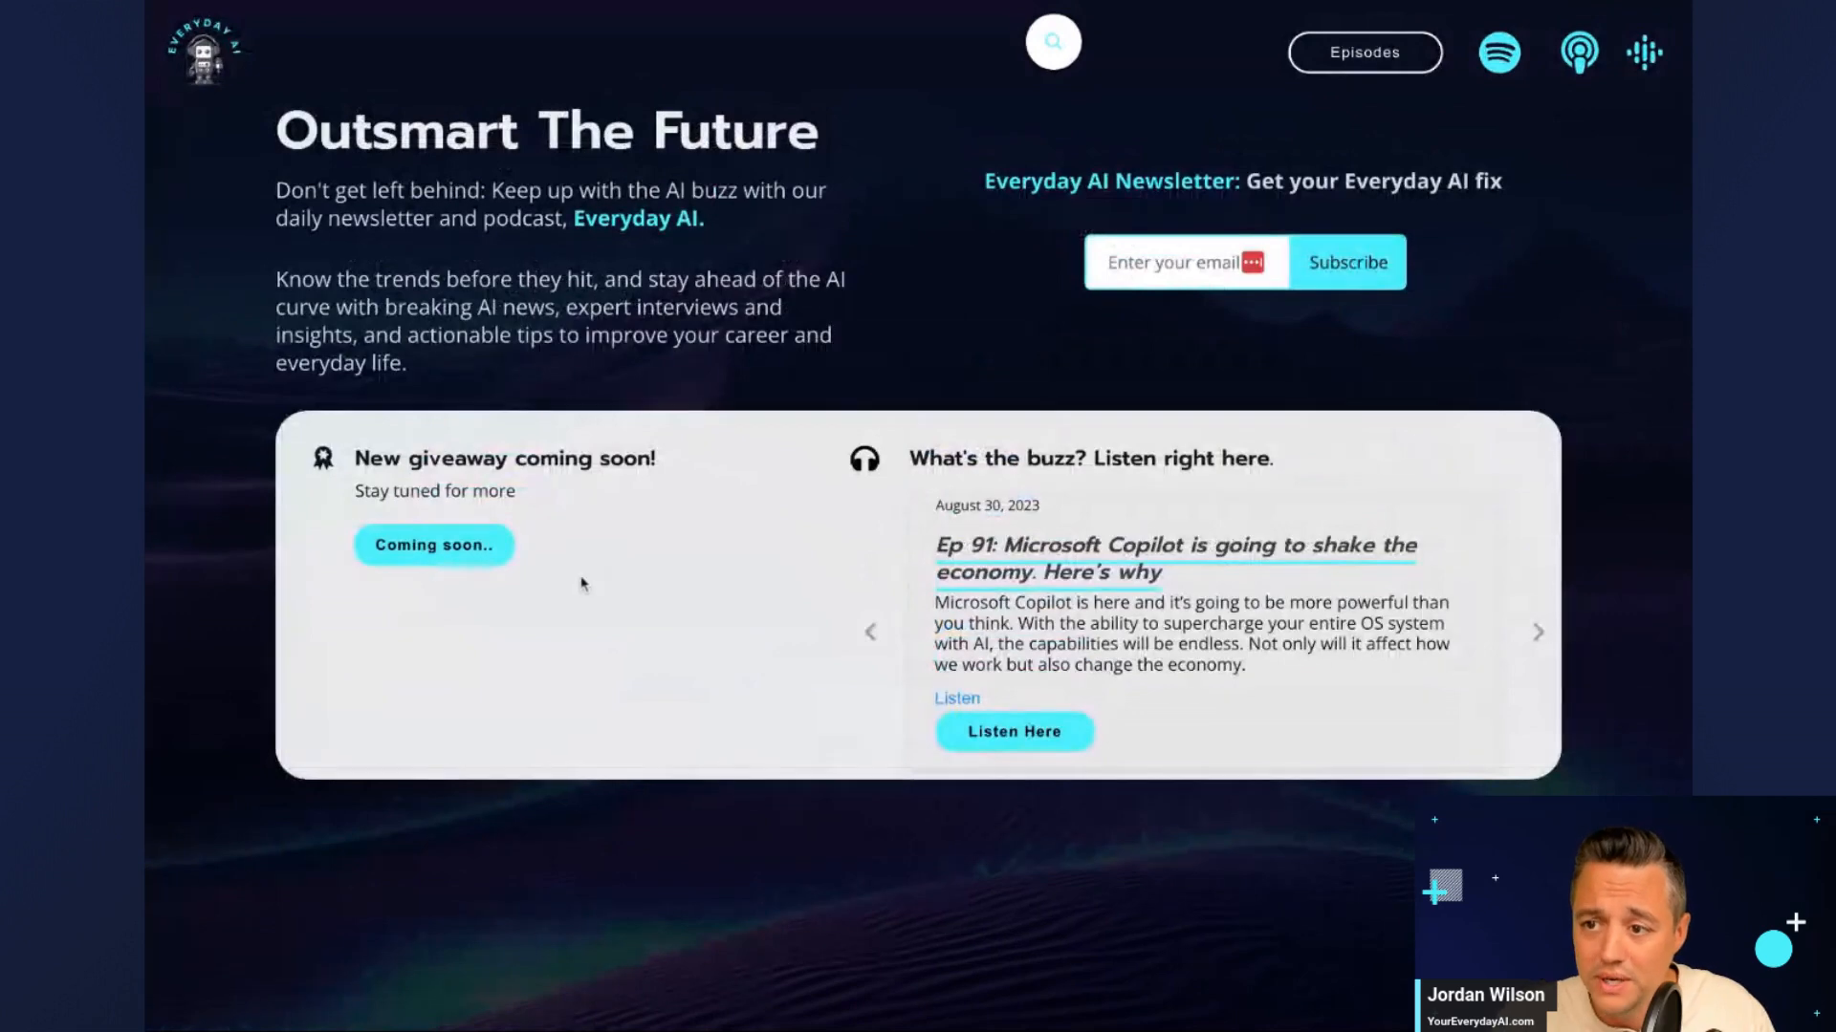